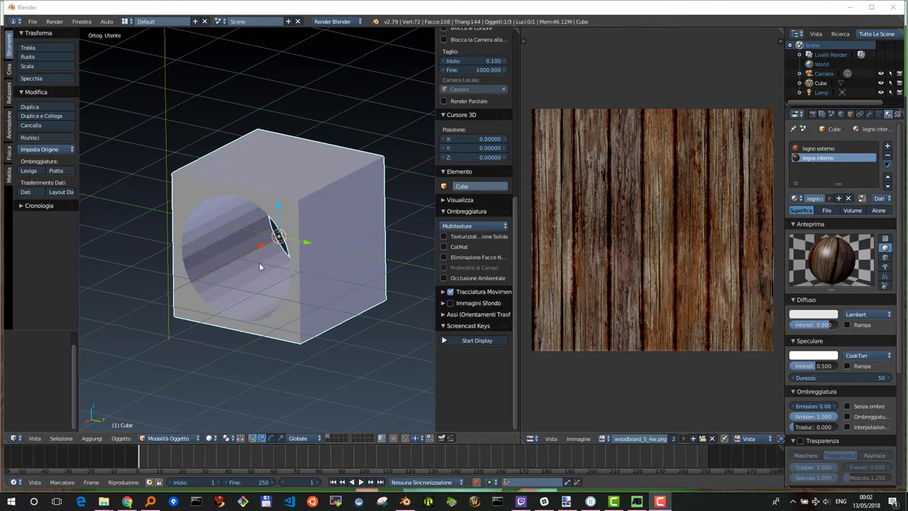
- Switch the viewport to Texture shading to show the wooden holed cube, then bring AwesomeBump forward
{"action": "left_click", "coordinate": [210, 437]}
{"action": "left_click", "coordinate": [225, 395]}
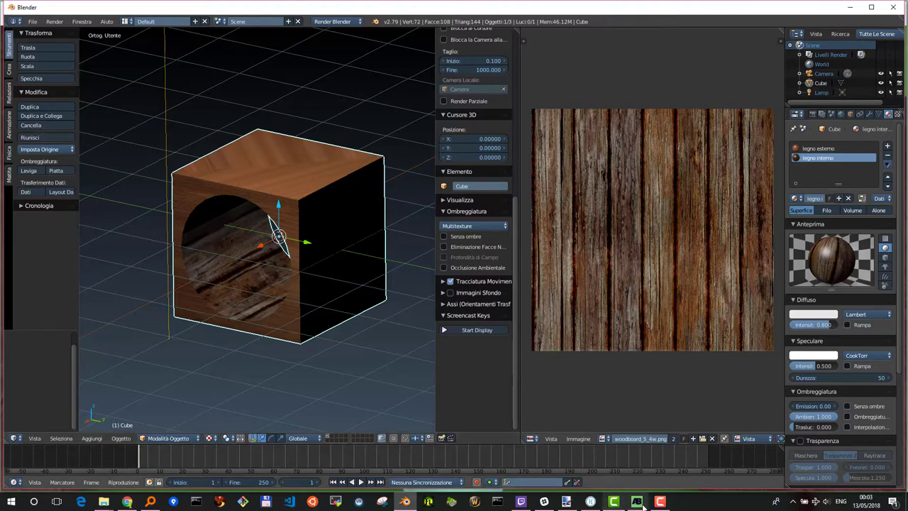
{"action": "mouse_move", "coordinate": [590, 502]}
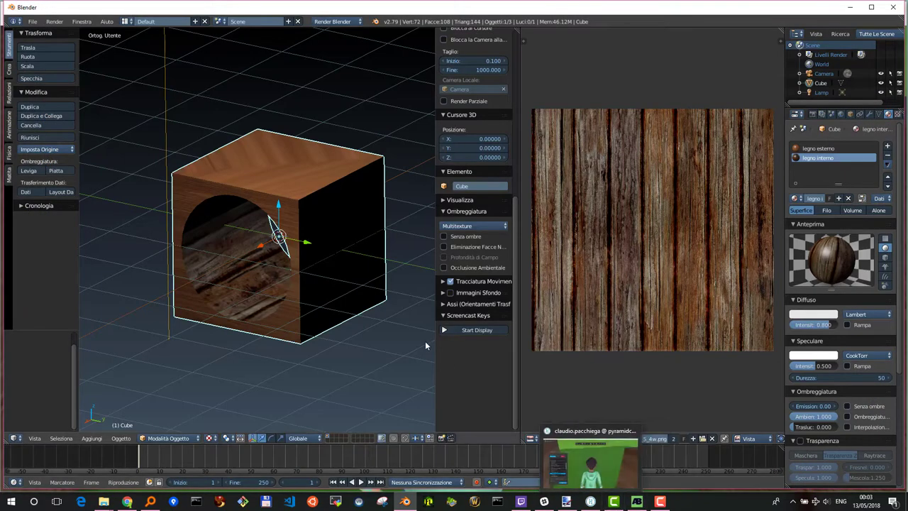
{"action": "left_click", "coordinate": [638, 502]}
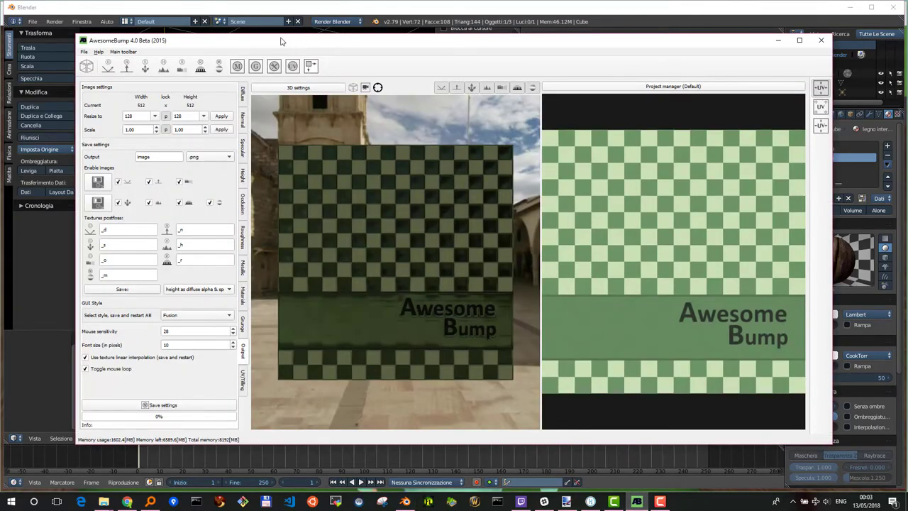
- Reposition the AwesomeBump window and show its Diffuse image settings
{"action": "left_click_drag", "start_coordinate": [277, 42], "coordinate": [310, 44]}
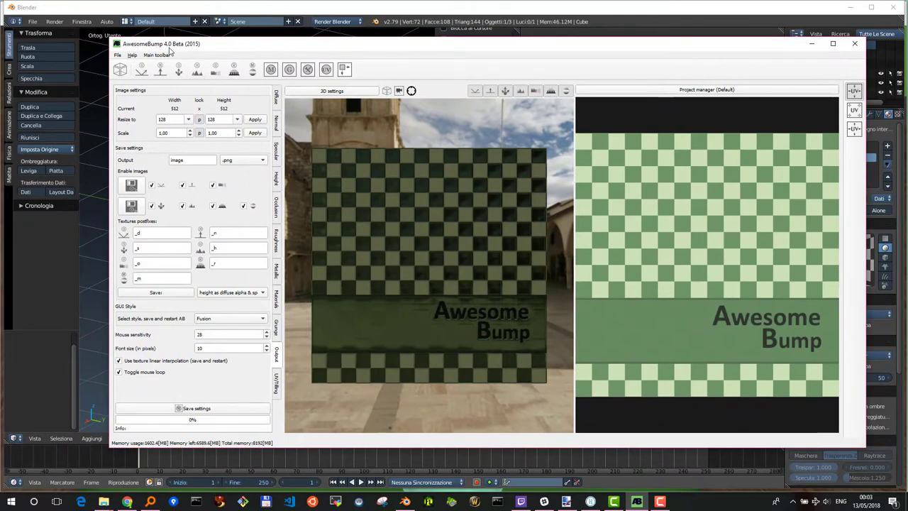
{"action": "left_click_drag", "start_coordinate": [260, 45], "coordinate": [237, 46]}
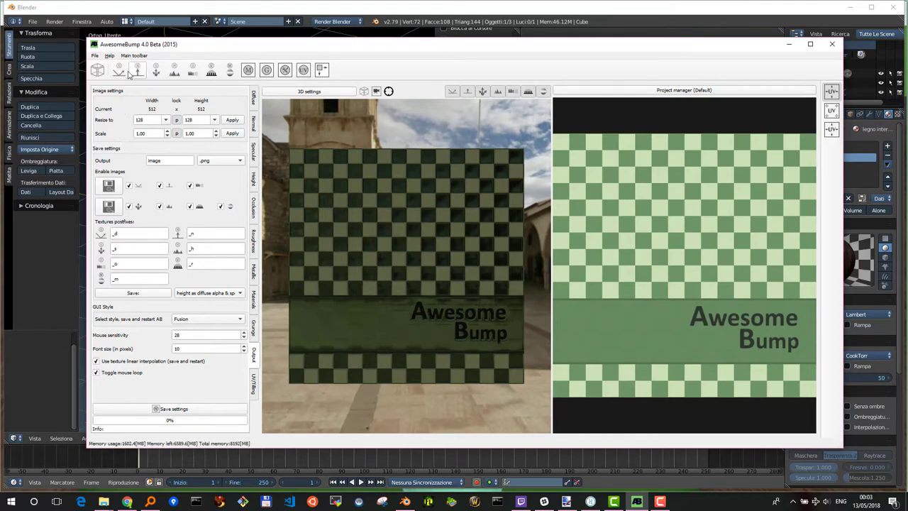
{"action": "left_click", "coordinate": [119, 72]}
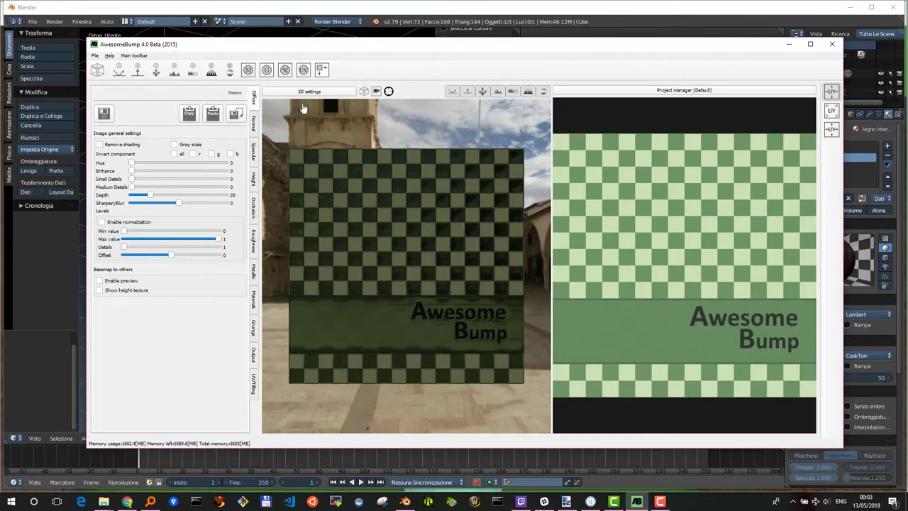
{"action": "left_click", "coordinate": [103, 502]}
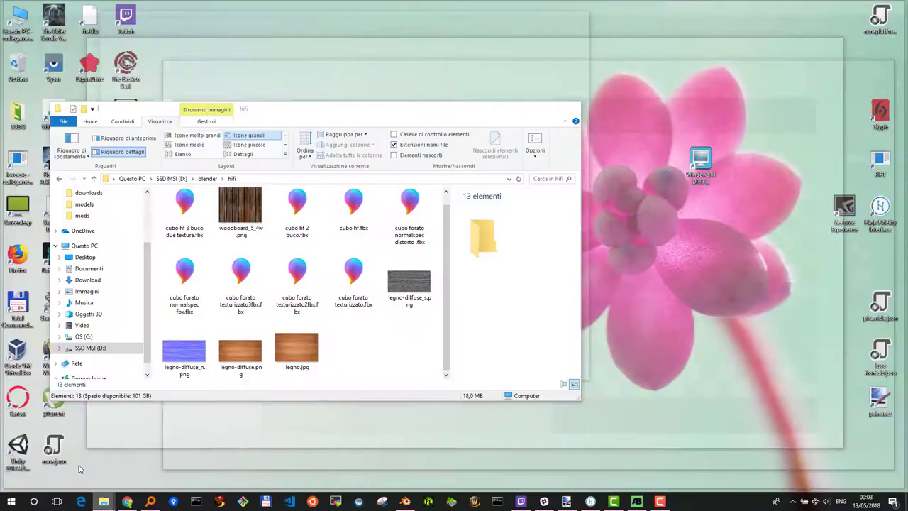
- Drag woodboard_5_4w.png from the hifi folder into AwesomeBump as the diffuse texture
{"action": "left_click", "coordinate": [78, 470]}
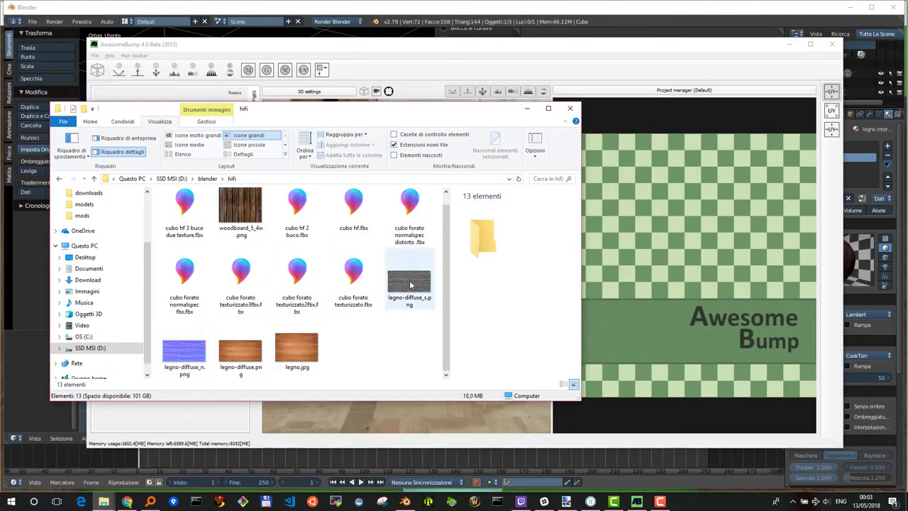
{"action": "left_click", "coordinate": [243, 213]}
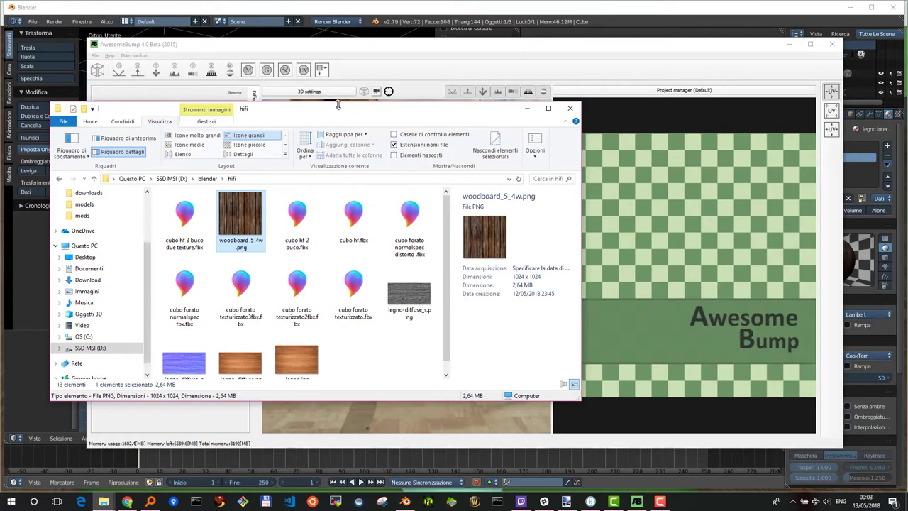
{"action": "left_click_drag", "start_coordinate": [337, 104], "coordinate": [733, 73]}
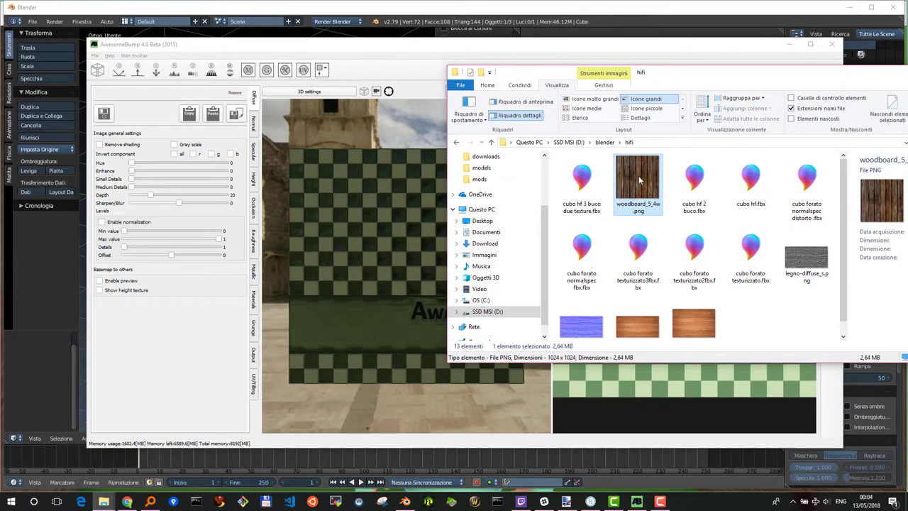
{"action": "mouse_move", "coordinate": [638, 179]}
{"action": "left_mouse_down"}
{"action": "mouse_move", "coordinate": [334, 182]}
{"action": "mouse_move", "coordinate": [136, 126]}
{"action": "mouse_move", "coordinate": [177, 314]}
{"action": "left_mouse_up"}
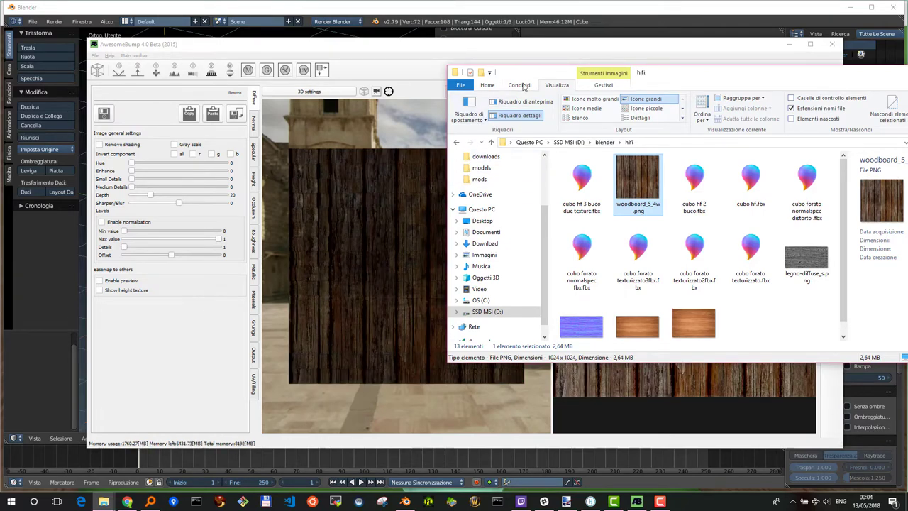
{"action": "mouse_move", "coordinate": [527, 74]}
{"action": "left_mouse_down"}
{"action": "mouse_move", "coordinate": [793, 140]}
{"action": "mouse_move", "coordinate": [827, 165]}
{"action": "left_mouse_up"}
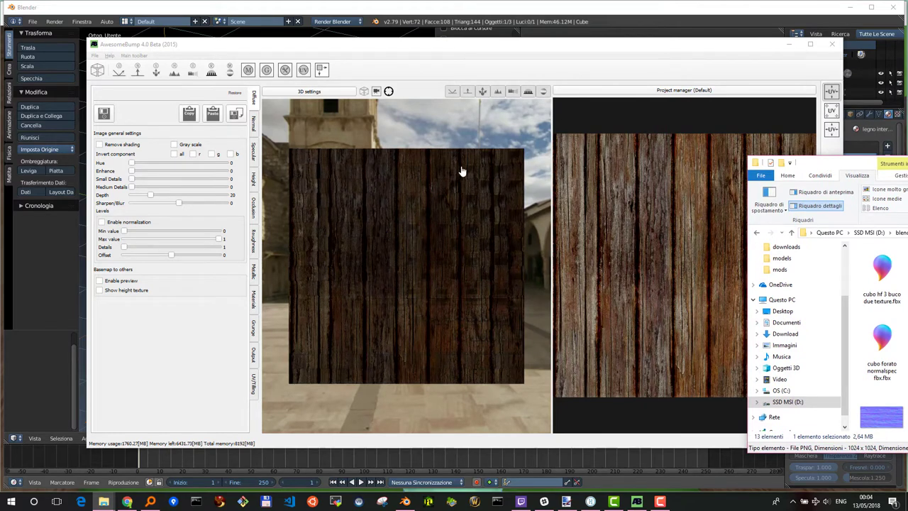
- Turn off occlusion in the 3D preview and preview the diffuse converted to normals
{"action": "left_click", "coordinate": [543, 93]}
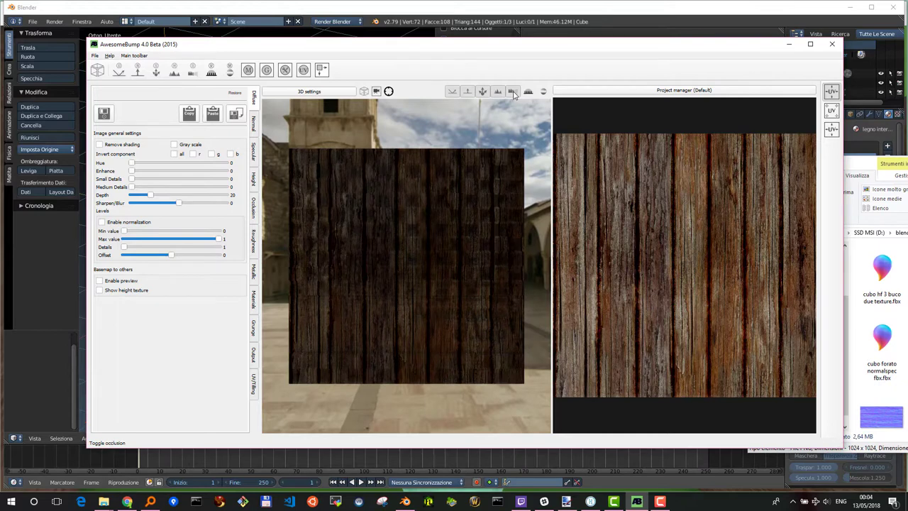
{"action": "left_click", "coordinate": [514, 95]}
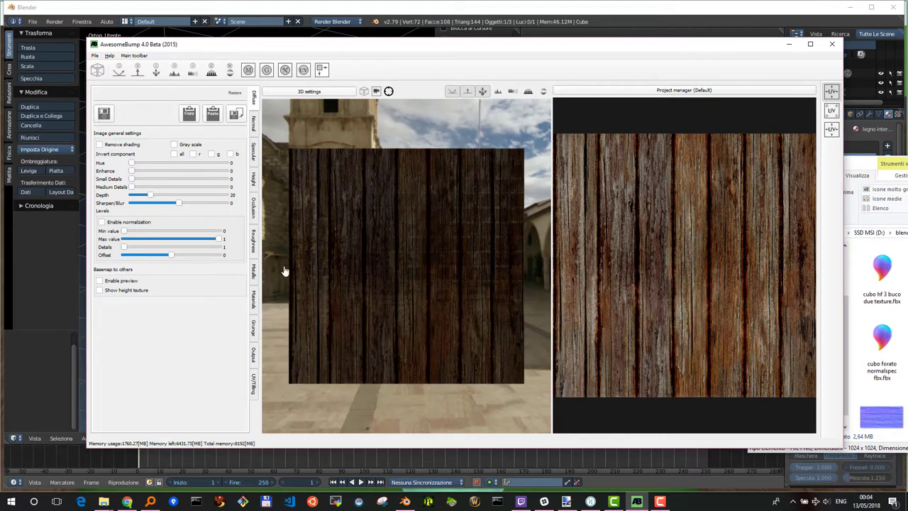
{"action": "left_click", "coordinate": [100, 282]}
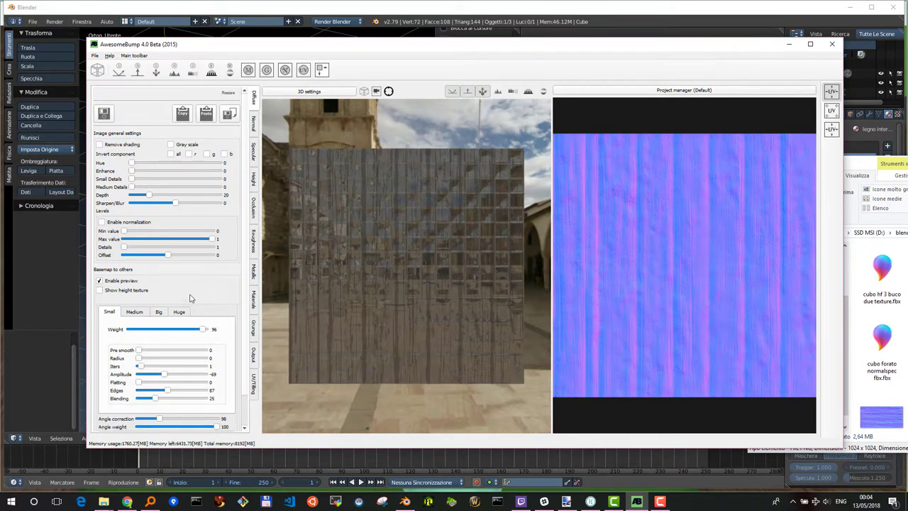
{"action": "scroll", "coordinate": [195, 298], "scroll_direction": "down", "scroll_amount": 2}
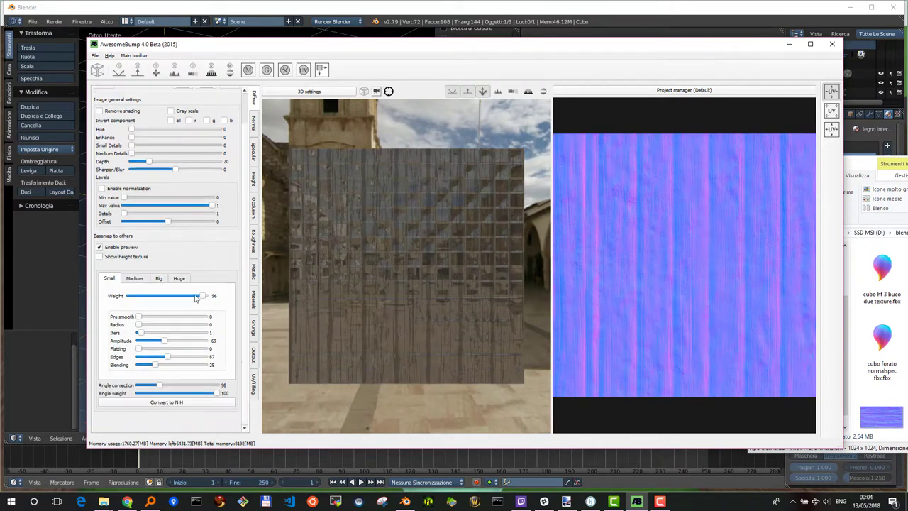
{"action": "left_click", "coordinate": [169, 402]}
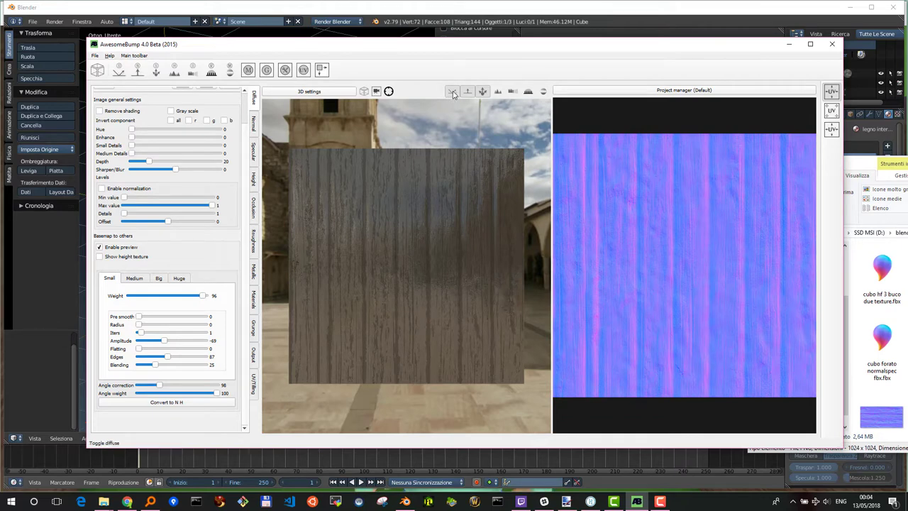
- Disable the conversion preview, re-show the diffuse on the 3D preview, and view the Normal map
{"action": "left_click", "coordinate": [99, 247]}
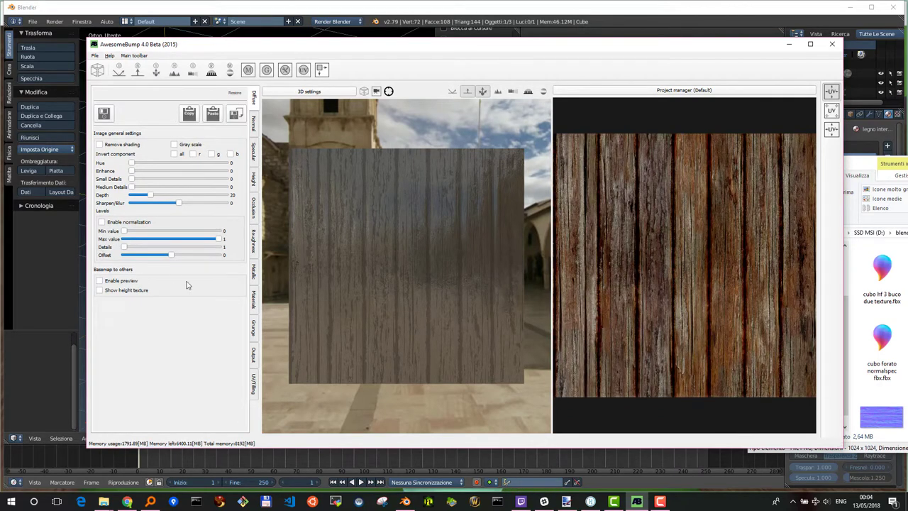
{"action": "left_click", "coordinate": [453, 92]}
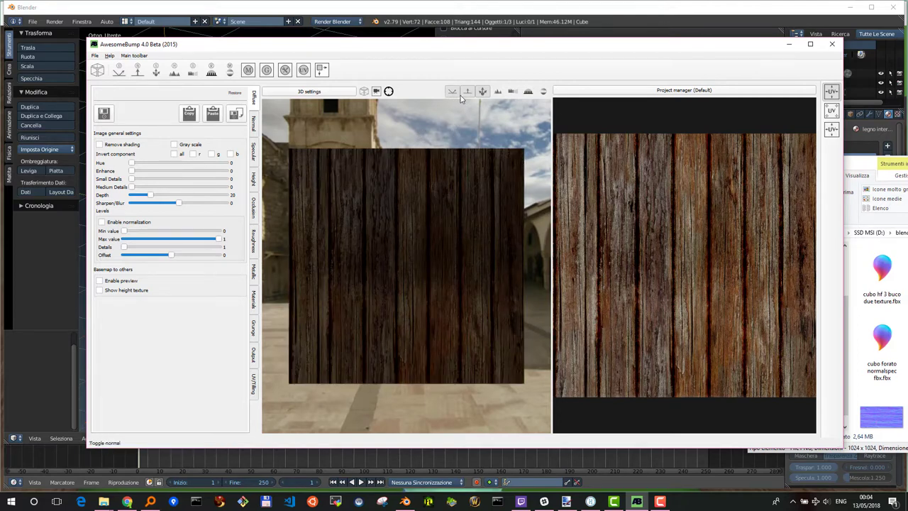
{"action": "left_click", "coordinate": [454, 92]}
{"action": "left_click", "coordinate": [454, 93]}
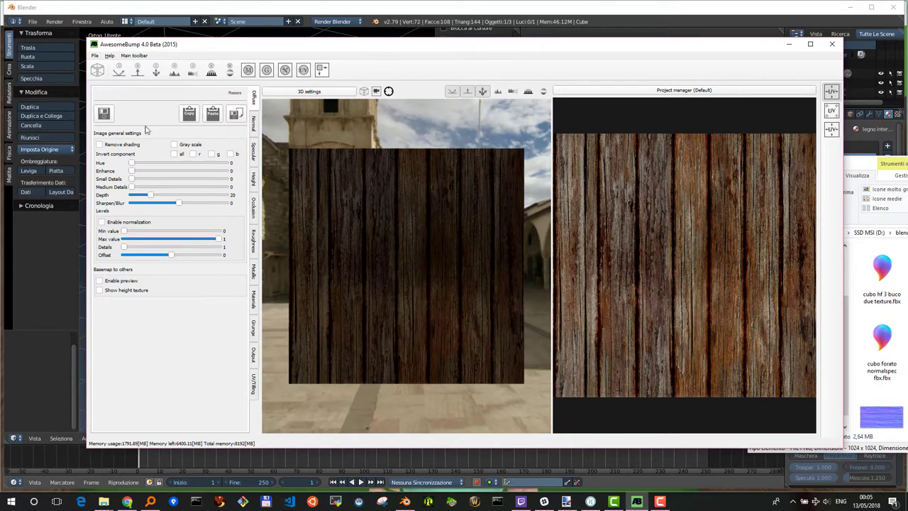
{"action": "left_click", "coordinate": [138, 70]}
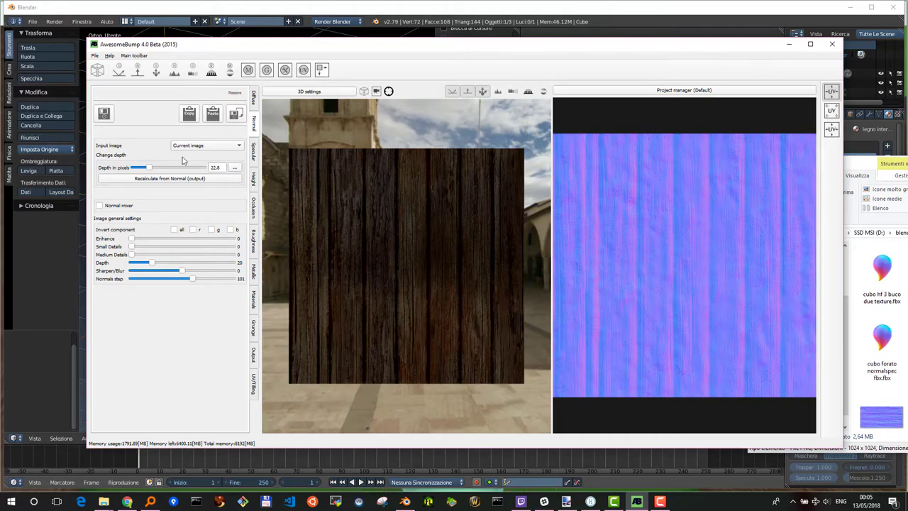
- Inspect the grayscale specular map, then orbit the wood-textured cube in the Diffuse preview
{"action": "left_click", "coordinate": [156, 73]}
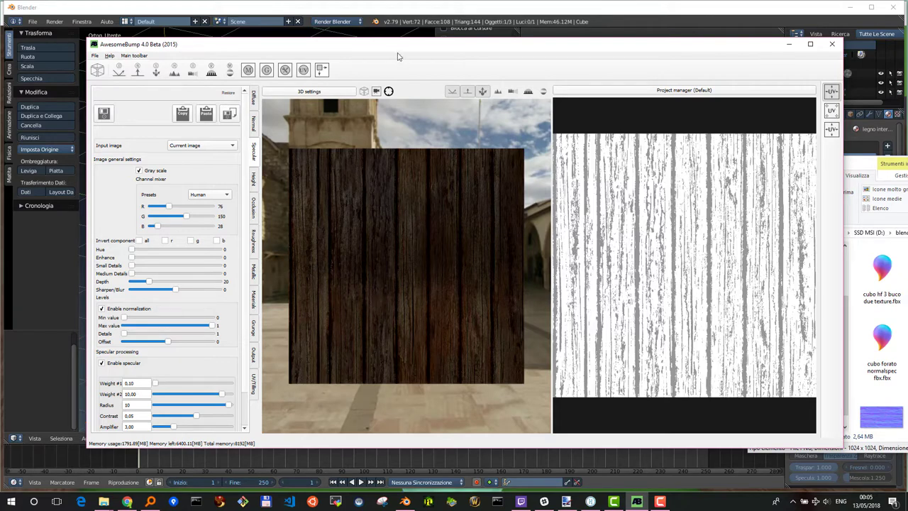
{"action": "left_click_drag", "start_coordinate": [396, 51], "coordinate": [380, 52]}
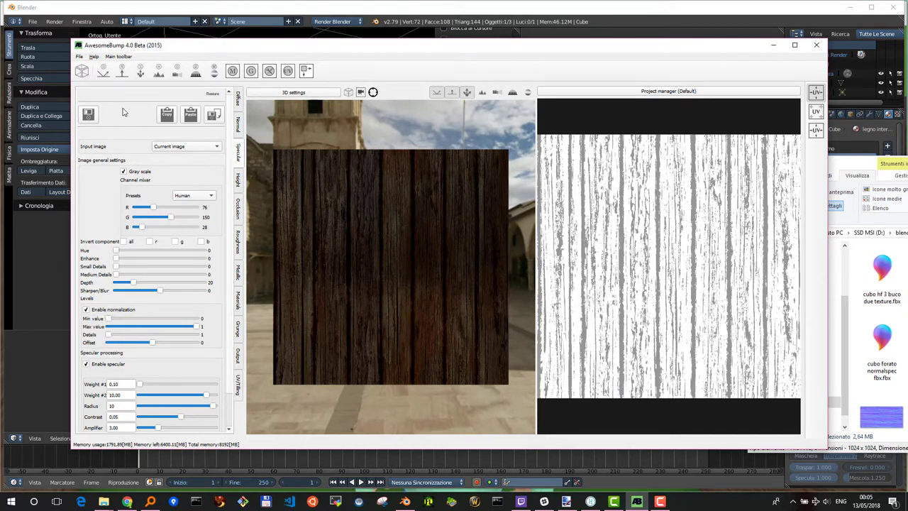
{"action": "left_click", "coordinate": [108, 74]}
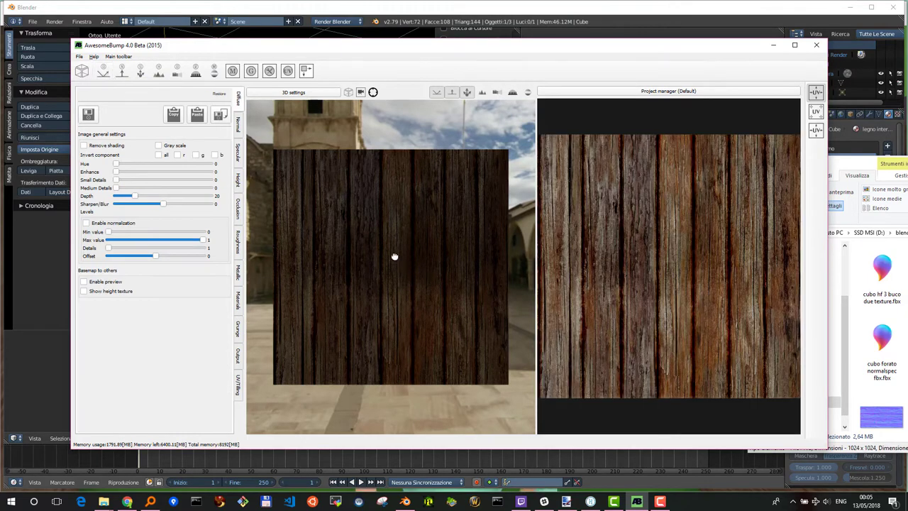
{"action": "mouse_move", "coordinate": [397, 260]}
{"action": "left_mouse_down"}
{"action": "mouse_move", "coordinate": [405, 370]}
{"action": "mouse_move", "coordinate": [375, 364]}
{"action": "mouse_move", "coordinate": [381, 281]}
{"action": "mouse_move", "coordinate": [441, 281]}
{"action": "mouse_move", "coordinate": [424, 348]}
{"action": "mouse_move", "coordinate": [367, 375]}
{"action": "mouse_move", "coordinate": [405, 405]}
{"action": "mouse_move", "coordinate": [393, 294]}
{"action": "mouse_move", "coordinate": [407, 338]}
{"action": "mouse_move", "coordinate": [404, 371]}
{"action": "mouse_move", "coordinate": [404, 274]}
{"action": "left_mouse_up"}
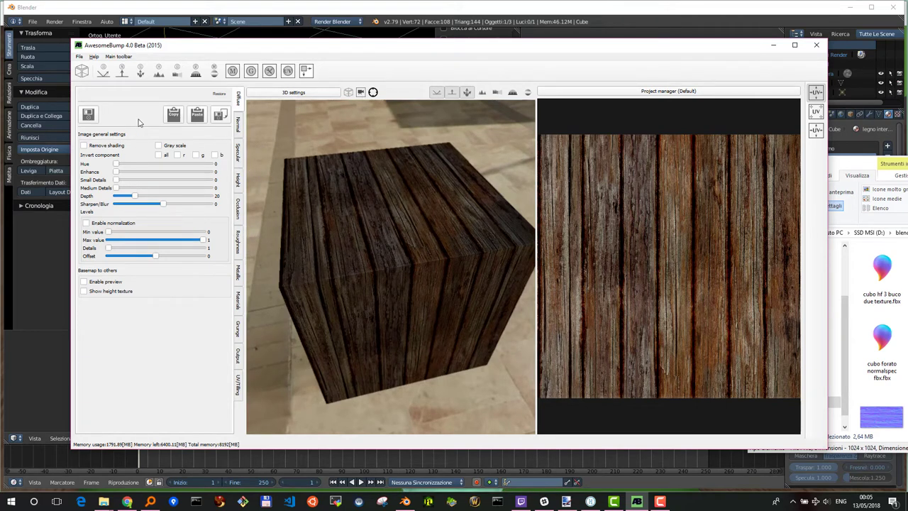
- Save the normal map as woodboard_5_4w_n.png
{"action": "left_click", "coordinate": [122, 70]}
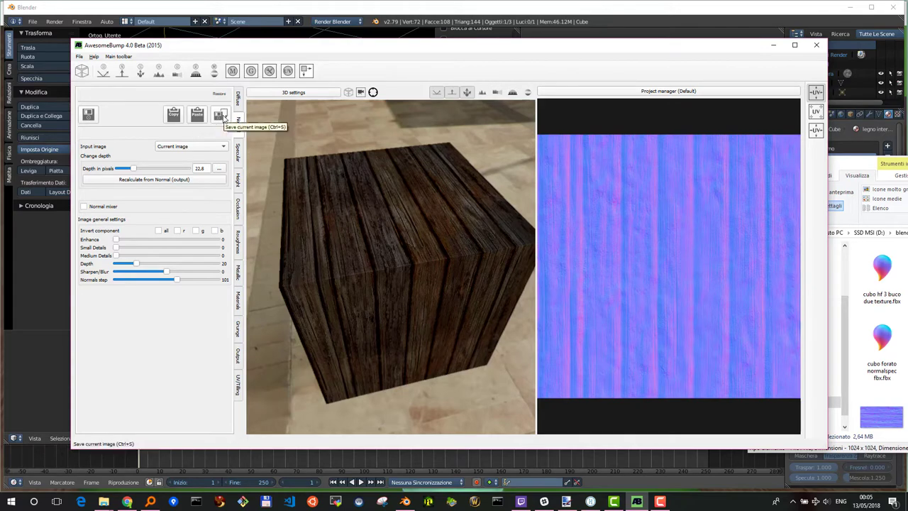
{"action": "left_click", "coordinate": [221, 116]}
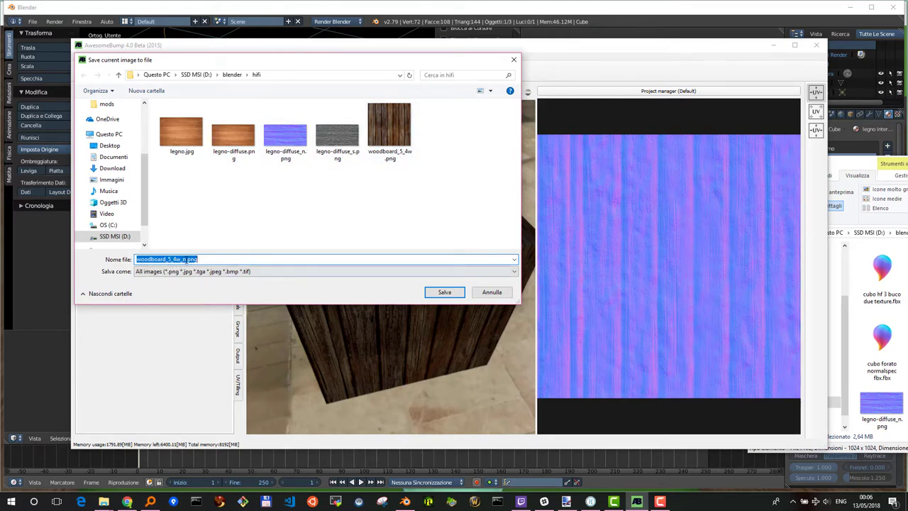
{"action": "left_click", "coordinate": [444, 292]}
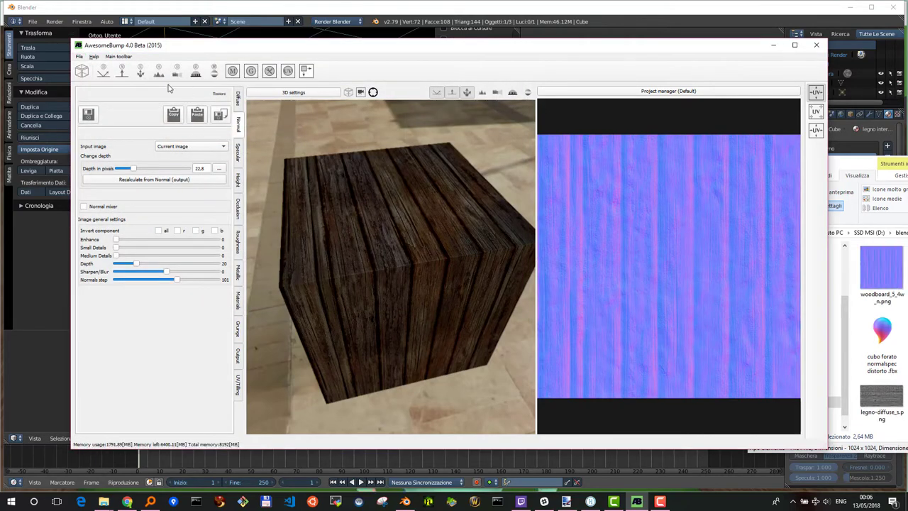
- Save the specular map as woodboard_5_4w_s.png in the hifi folder
{"action": "left_click", "coordinate": [140, 72]}
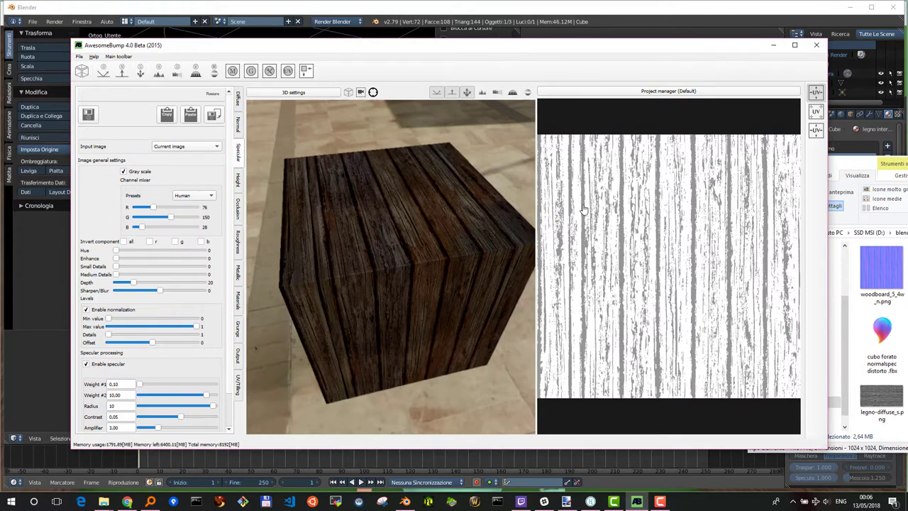
{"action": "left_click", "coordinate": [217, 116]}
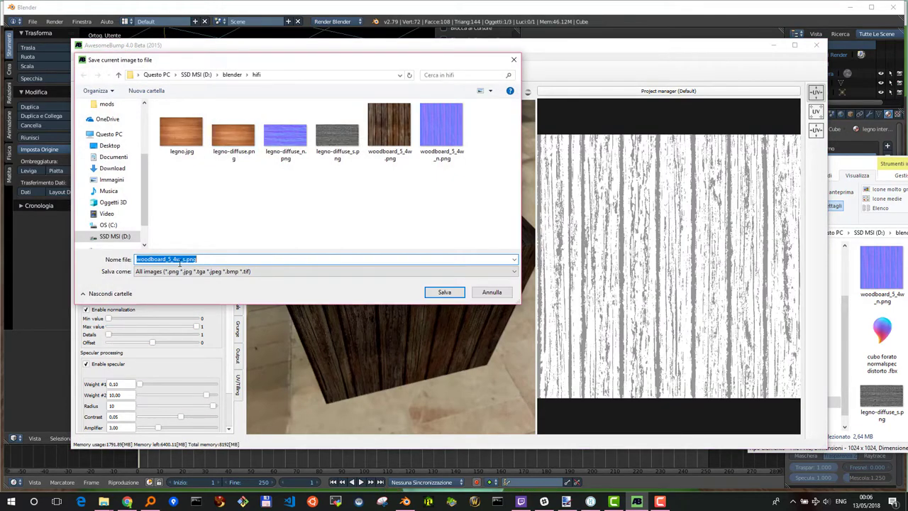
{"action": "left_click", "coordinate": [441, 292]}
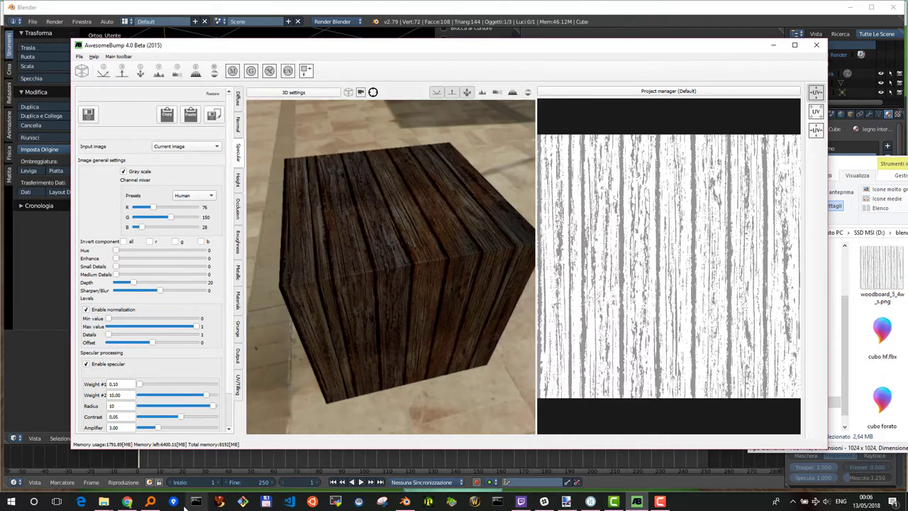
{"action": "left_click", "coordinate": [105, 502]}
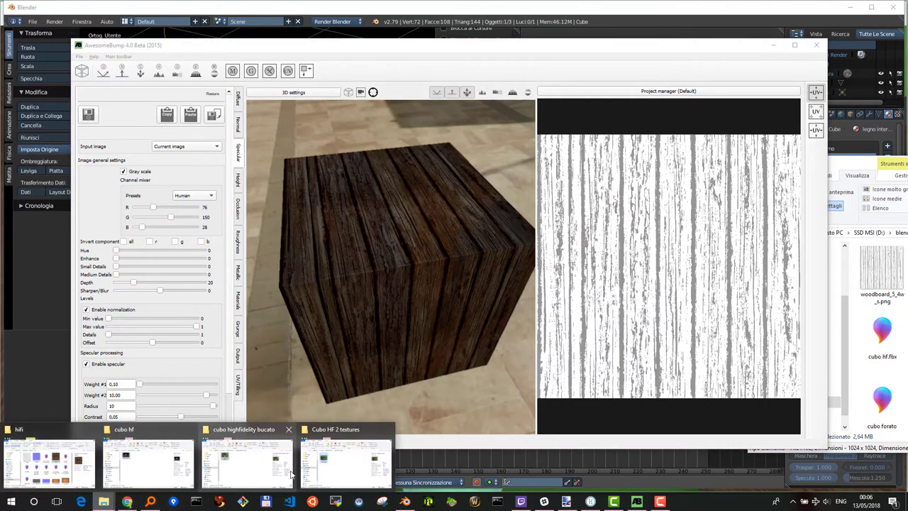
{"action": "mouse_move", "coordinate": [104, 502]}
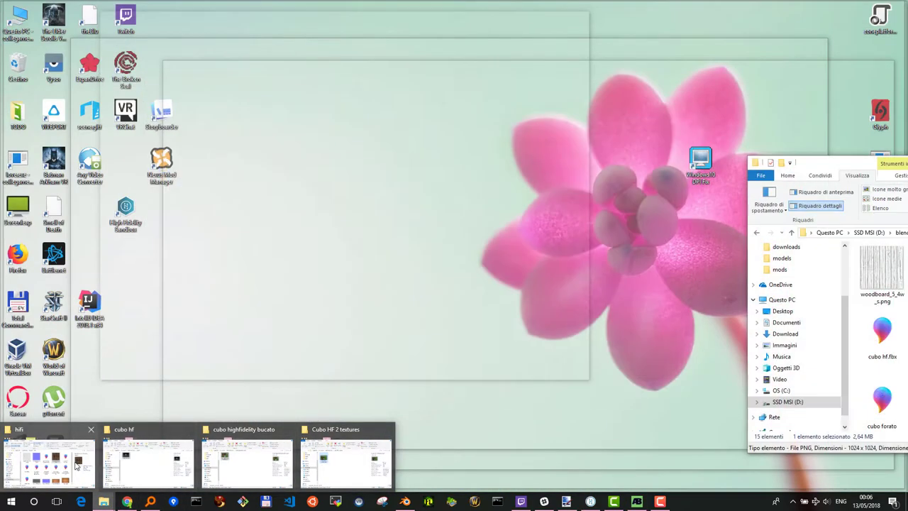
- List the hifi folder in Details view sorted by Nome, then minimize AwesomeBump
{"action": "left_click", "coordinate": [73, 461]}
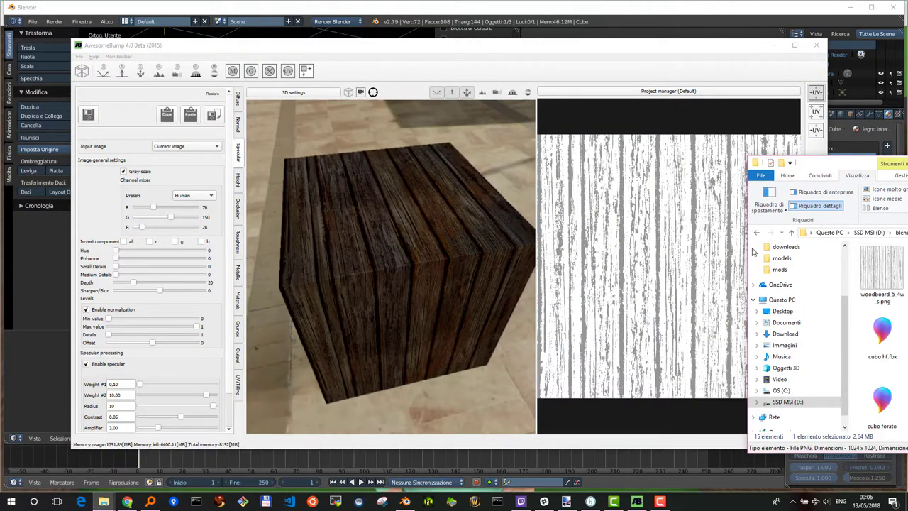
{"action": "left_click_drag", "start_coordinate": [837, 162], "coordinate": [342, 126]}
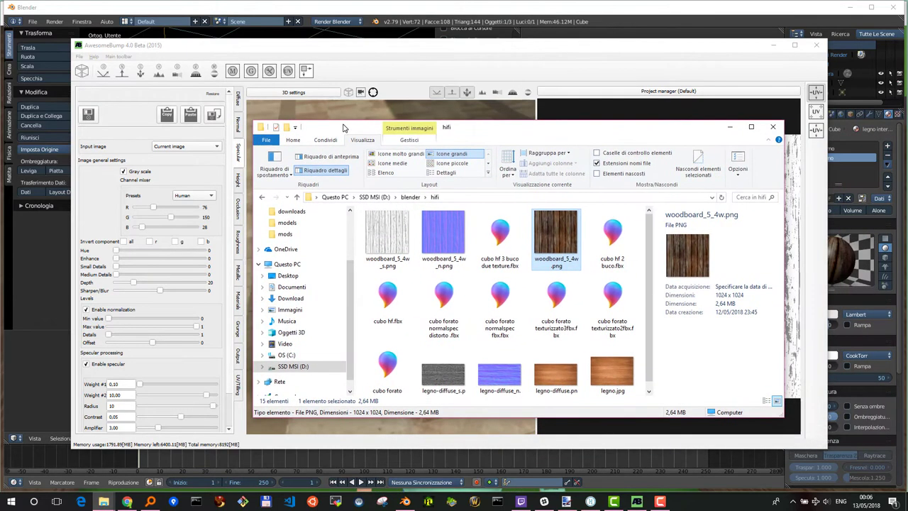
{"action": "left_click", "coordinate": [452, 173]}
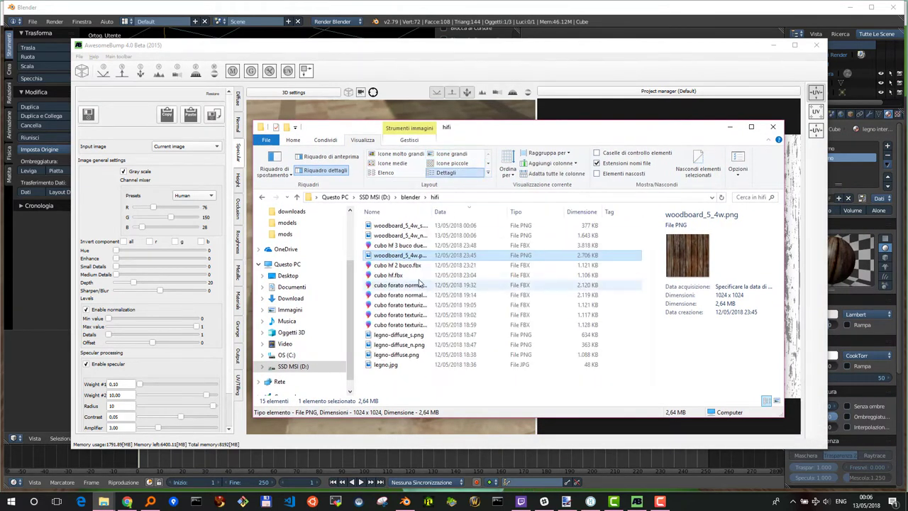
{"action": "left_click", "coordinate": [402, 213]}
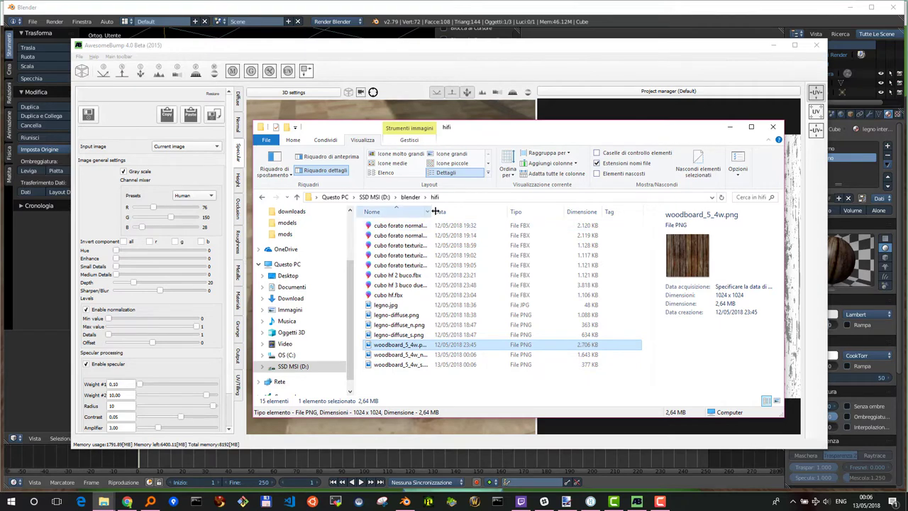
{"action": "left_click_drag", "start_coordinate": [430, 211], "coordinate": [479, 211]}
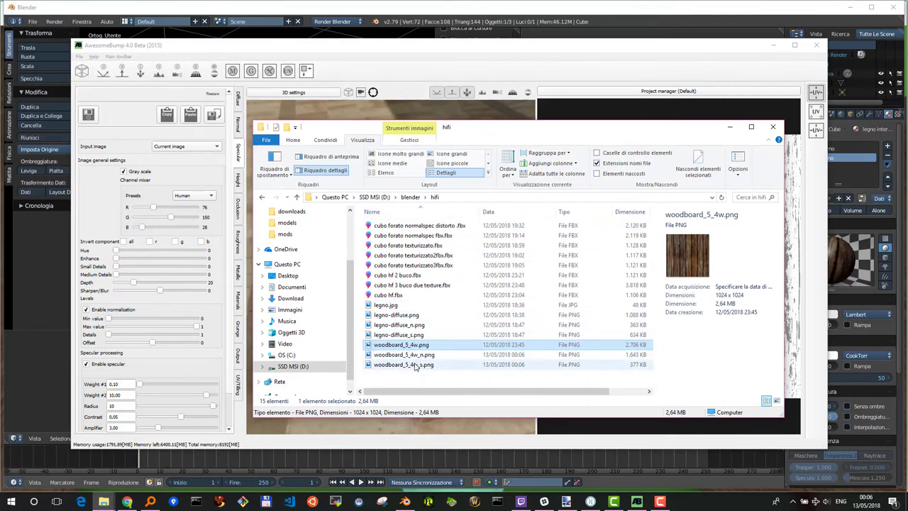
{"action": "left_click_drag", "start_coordinate": [607, 134], "coordinate": [481, 138]}
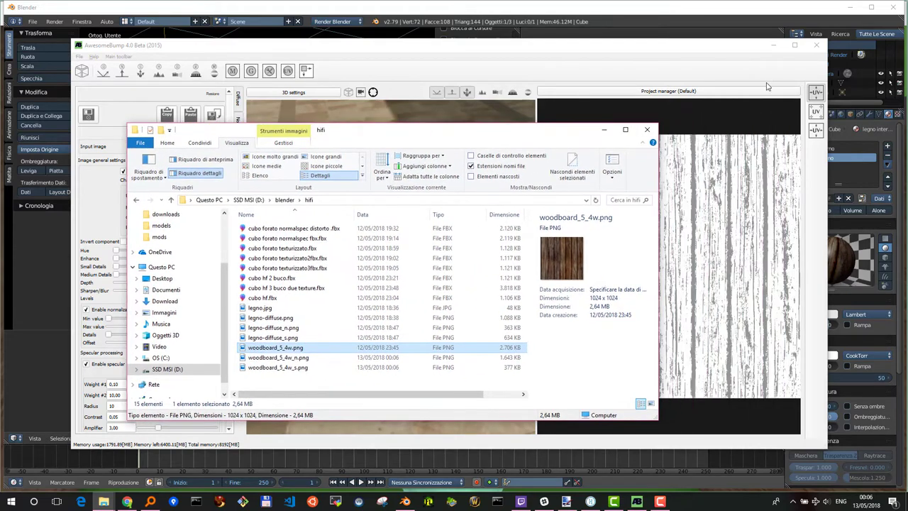
{"action": "left_click", "coordinate": [773, 46]}
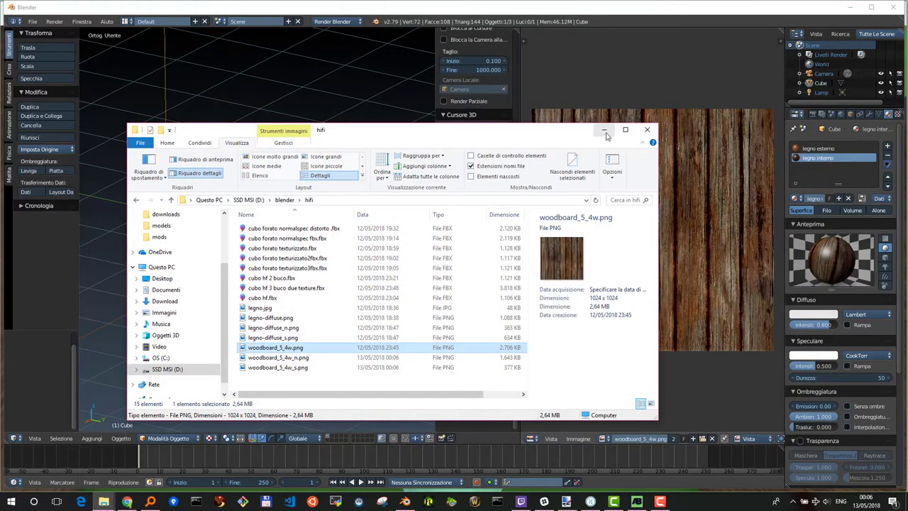
- Select the legno esterno material and rename its first texture slot to legno diffuse
{"action": "left_click", "coordinate": [604, 130]}
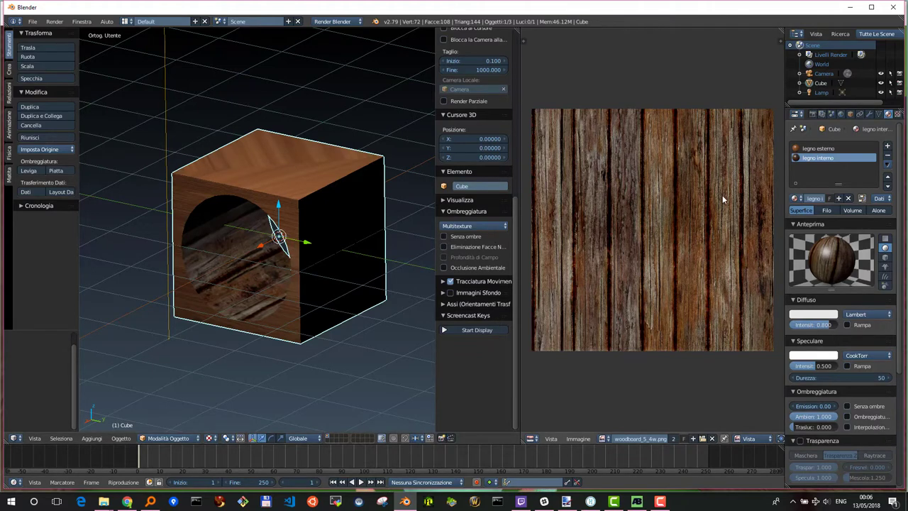
{"action": "left_click", "coordinate": [819, 149]}
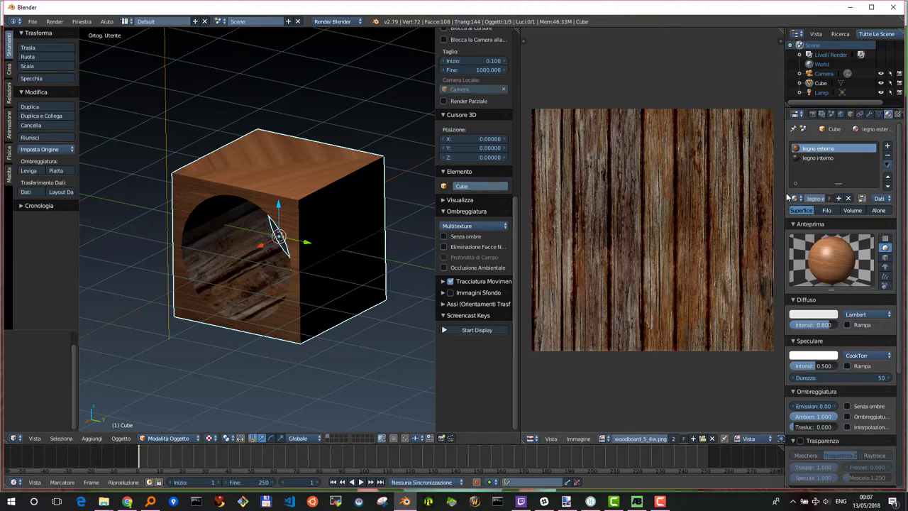
{"action": "left_click_drag", "start_coordinate": [786, 197], "coordinate": [692, 197]}
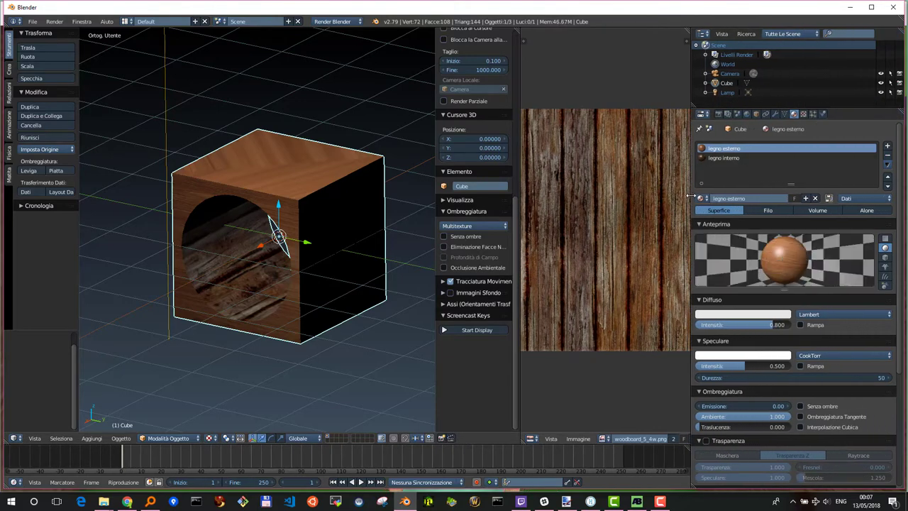
{"action": "left_click", "coordinate": [803, 114]}
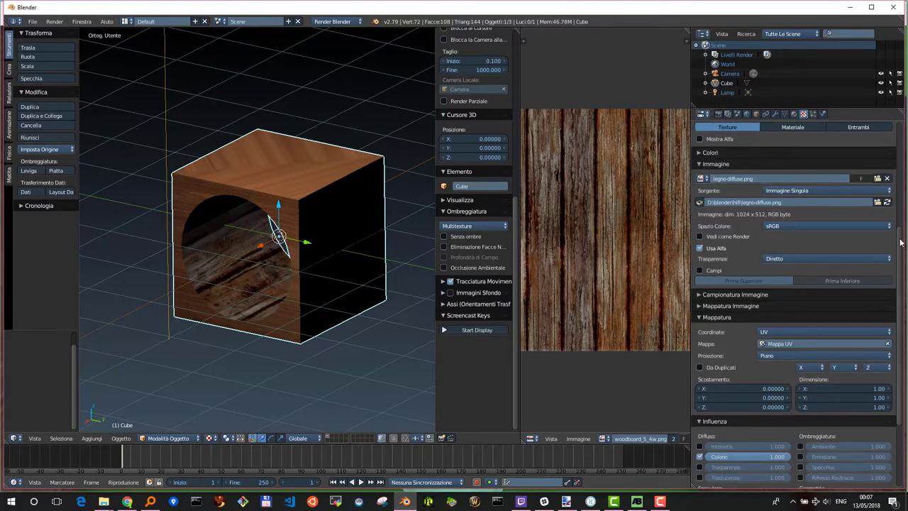
{"action": "left_click_drag", "start_coordinate": [899, 243], "coordinate": [895, 134]}
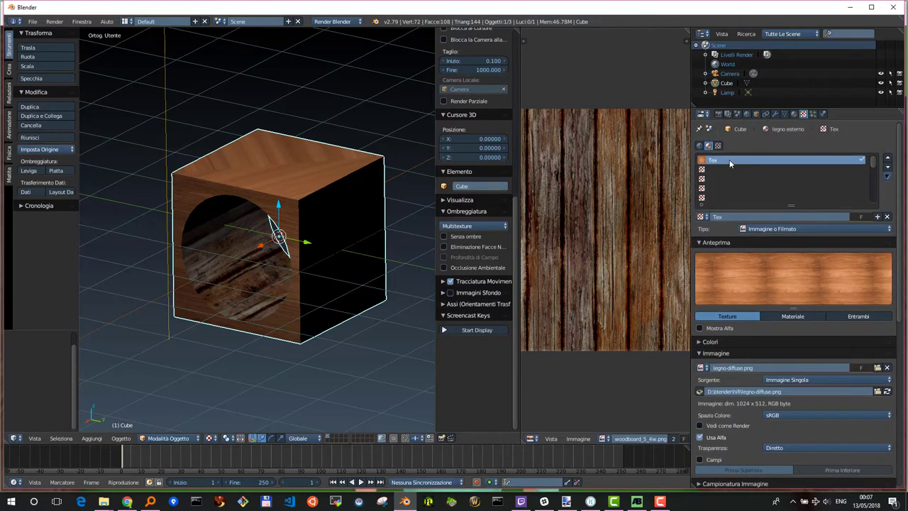
{"action": "double_click", "coordinate": [722, 161]}
{"action": "type", "text": "legno diffuse"}
- Add a new texture in the second slot named legno normale
{"action": "left_click", "coordinate": [714, 171]}
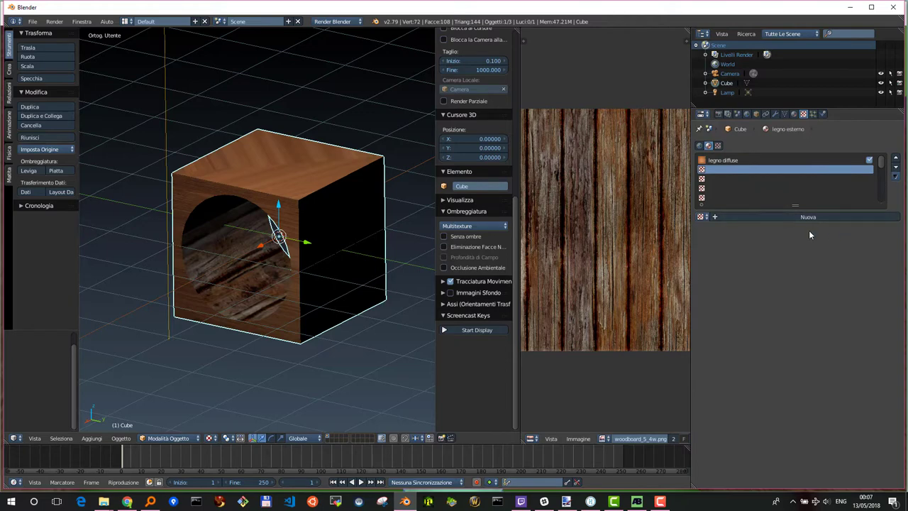
{"action": "left_click", "coordinate": [800, 218]}
{"action": "double_click", "coordinate": [733, 170]}
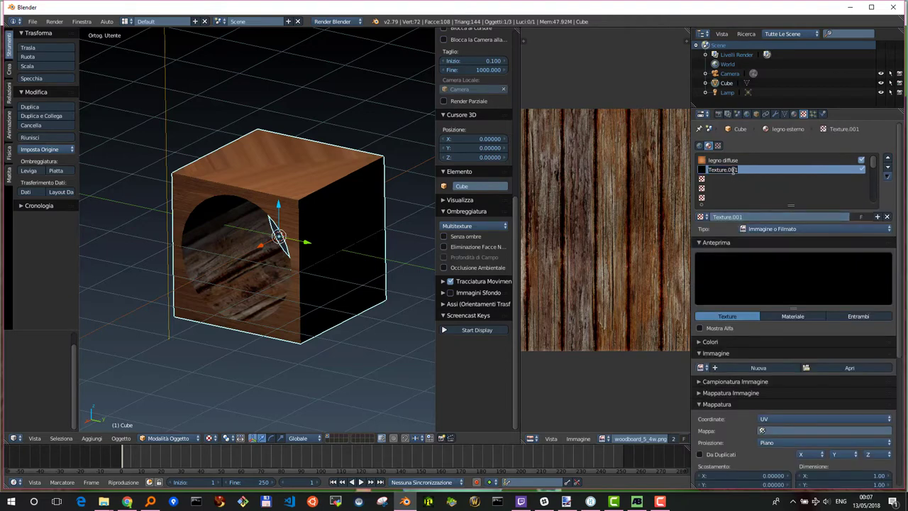
{"action": "key", "text": "BackSpace"}
{"action": "type", "text": "legno normale"}
{"action": "key", "text": "Return"}
- Add a third texture named legno specular, then reselect legno normale
{"action": "left_click", "coordinate": [722, 179]}
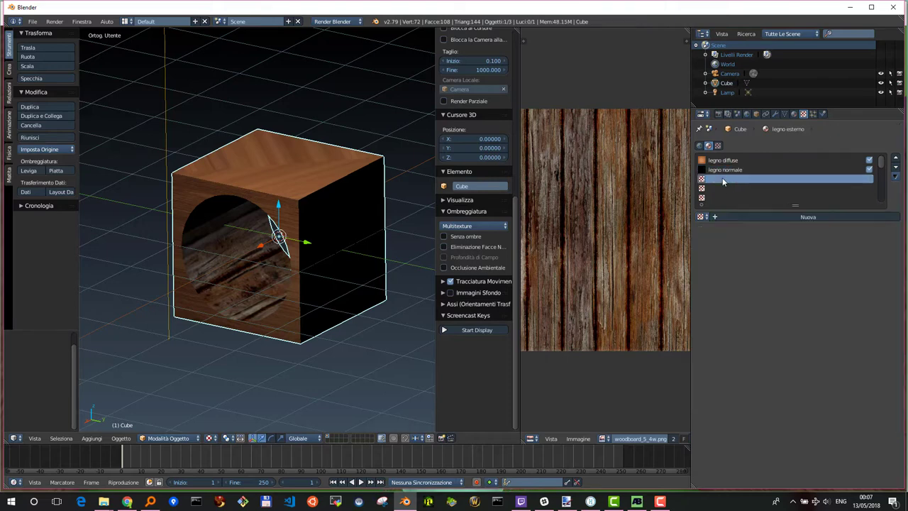
{"action": "left_click", "coordinate": [810, 217]}
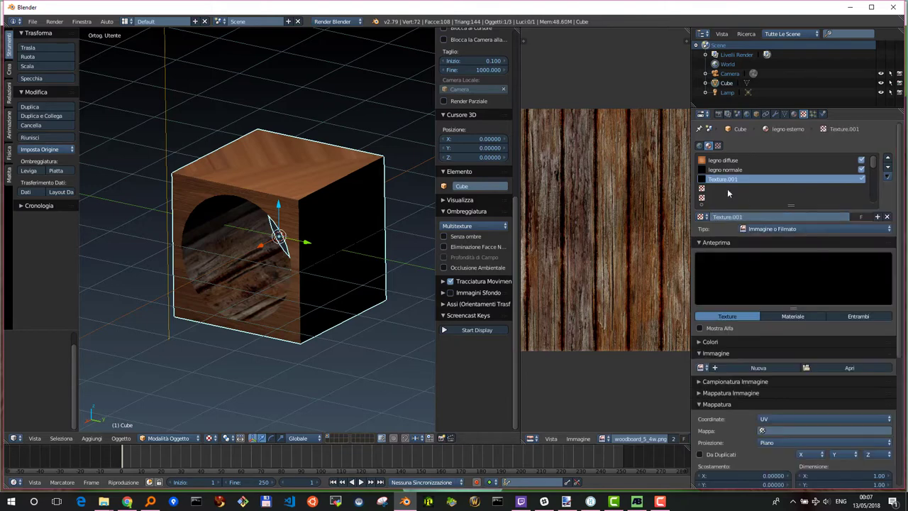
{"action": "double_click", "coordinate": [721, 180]}
{"action": "type", "text": "legno specular"}
{"action": "key", "text": "Return"}
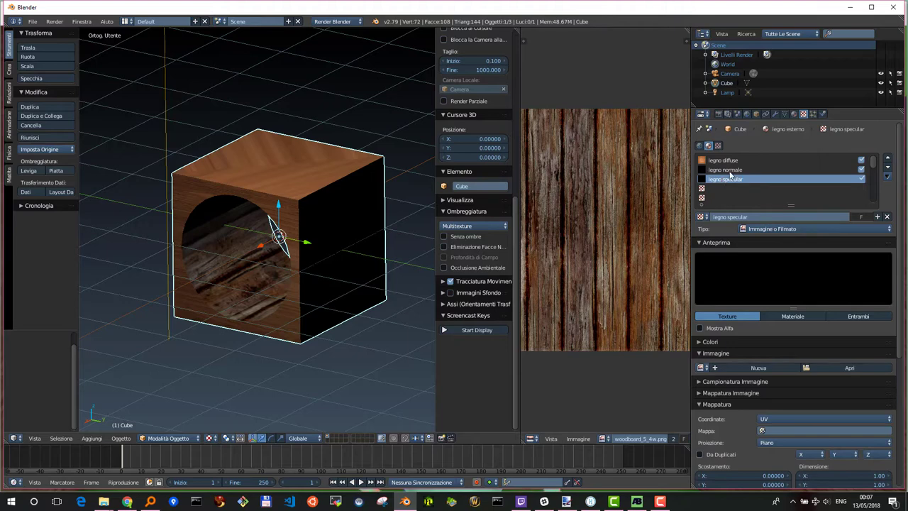
{"action": "left_click", "coordinate": [730, 171]}
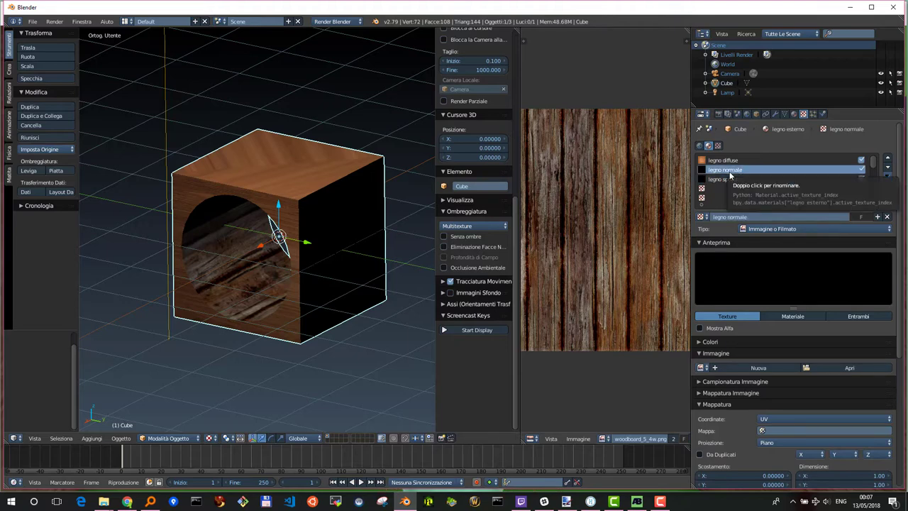
{"action": "left_click", "coordinate": [576, 439]}
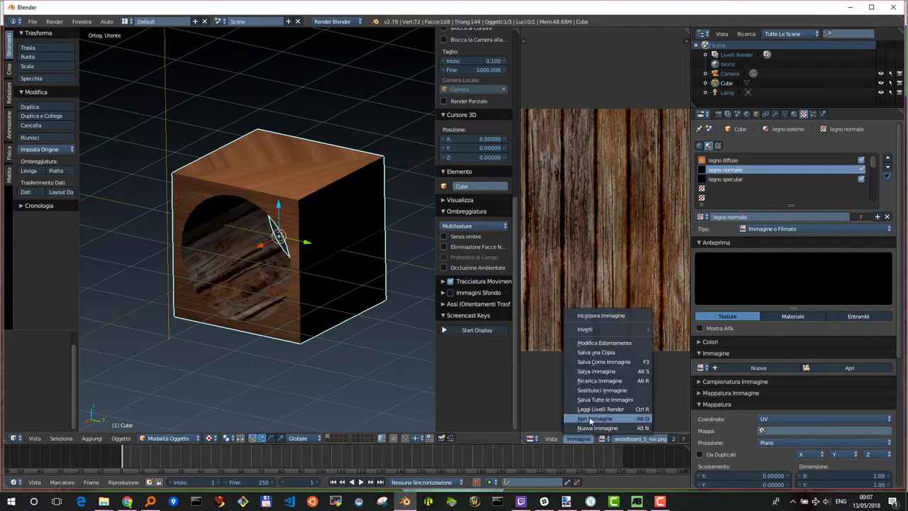
- Open a woodboard wood texture image from the file browser into the image editor
{"action": "left_click", "coordinate": [590, 418]}
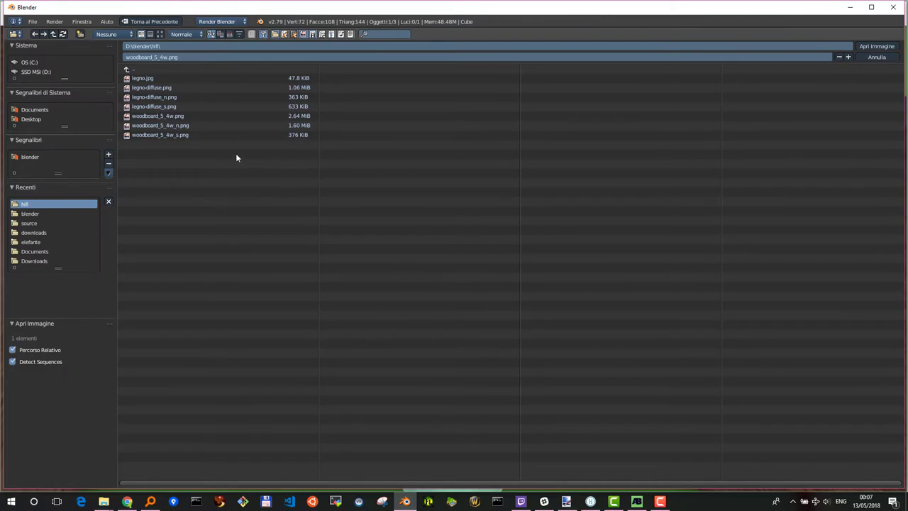
{"action": "left_click", "coordinate": [153, 100]}
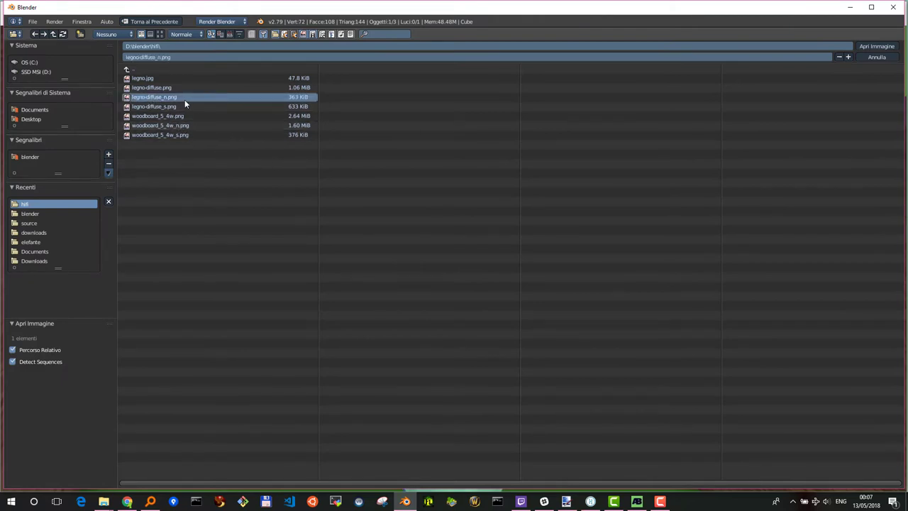
{"action": "left_click", "coordinate": [172, 107], "text": "shift"}
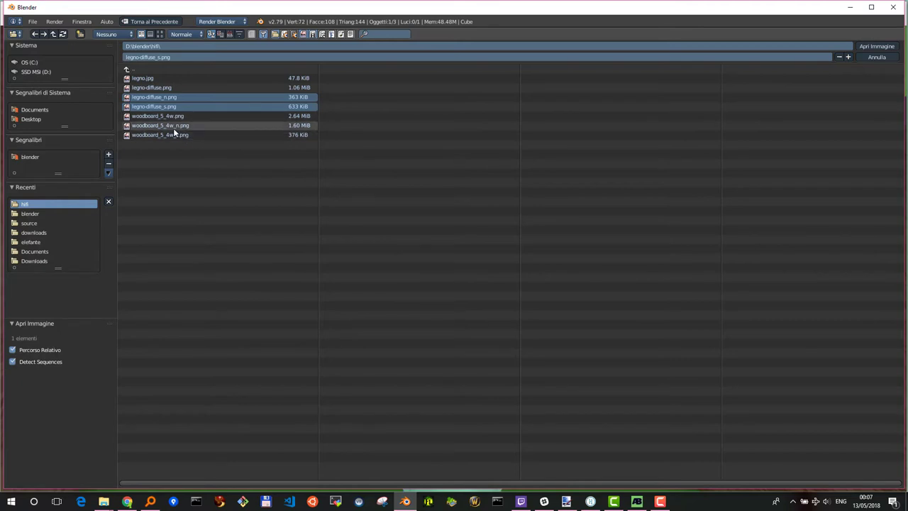
{"action": "left_click", "coordinate": [181, 127], "text": "ctrl"}
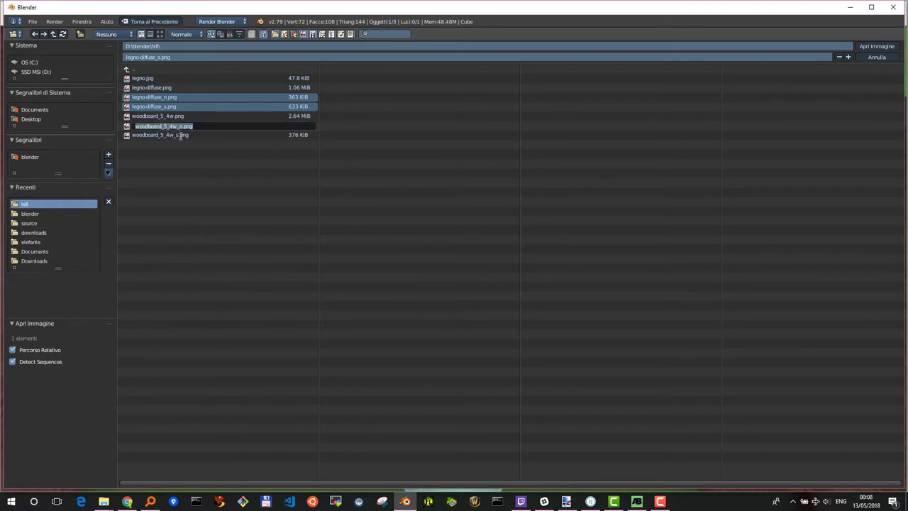
{"action": "key", "text": "Escape"}
{"action": "left_click", "coordinate": [132, 127], "text": "ctrl"}
{"action": "key", "text": "Escape"}
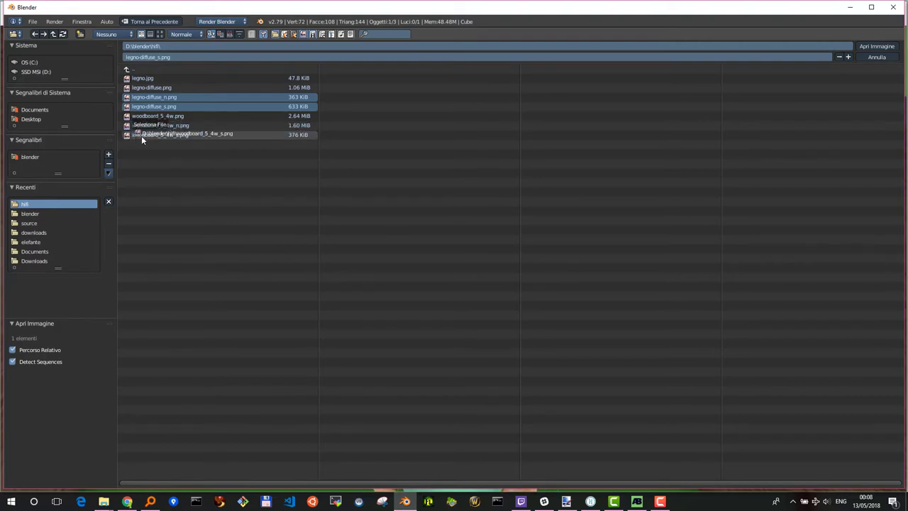
{"action": "left_click", "coordinate": [148, 134], "text": "shift"}
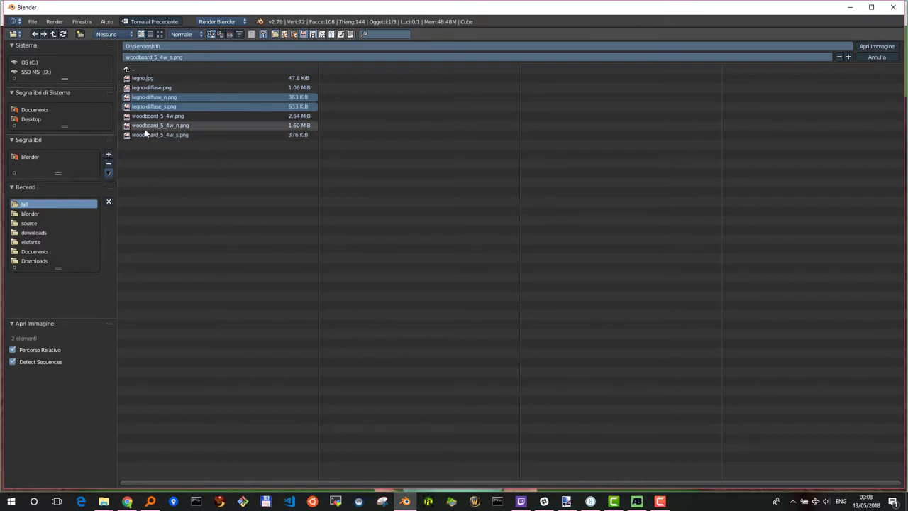
{"action": "left_click", "coordinate": [133, 126], "text": "ctrl"}
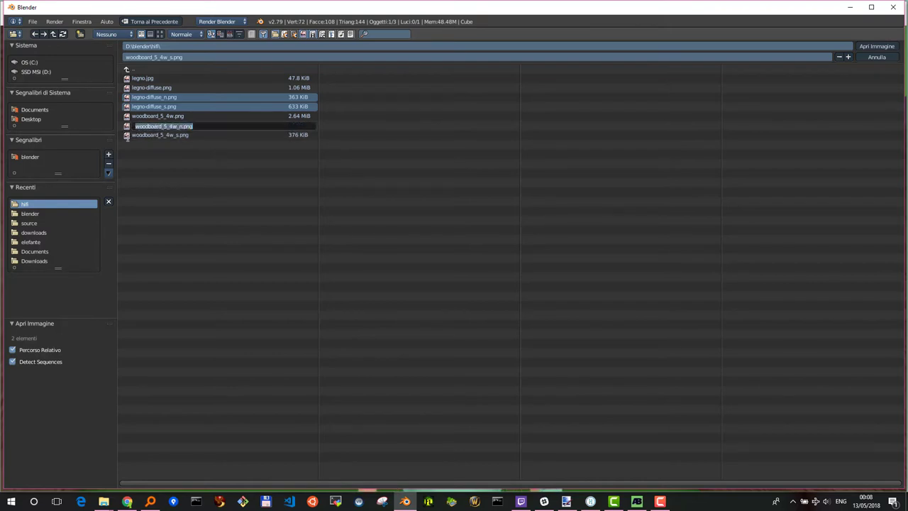
{"action": "key", "text": "Escape"}
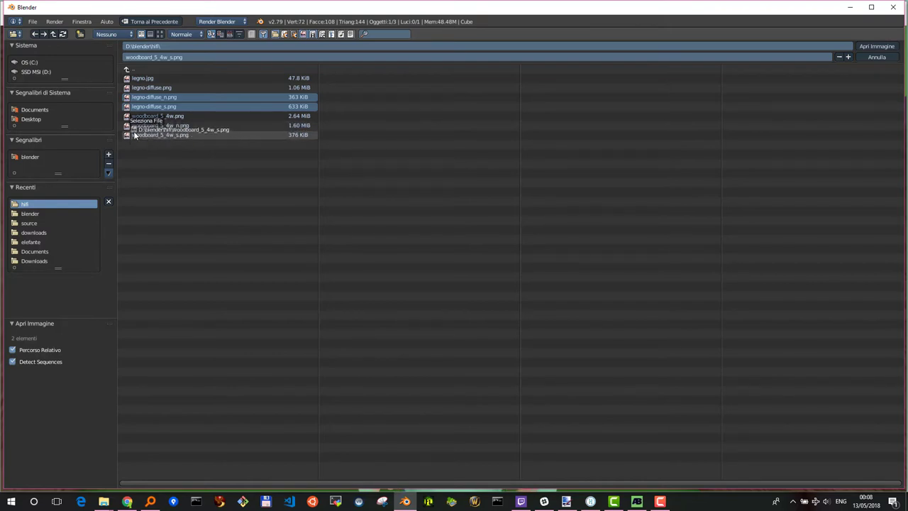
{"action": "double_click", "coordinate": [134, 132]}
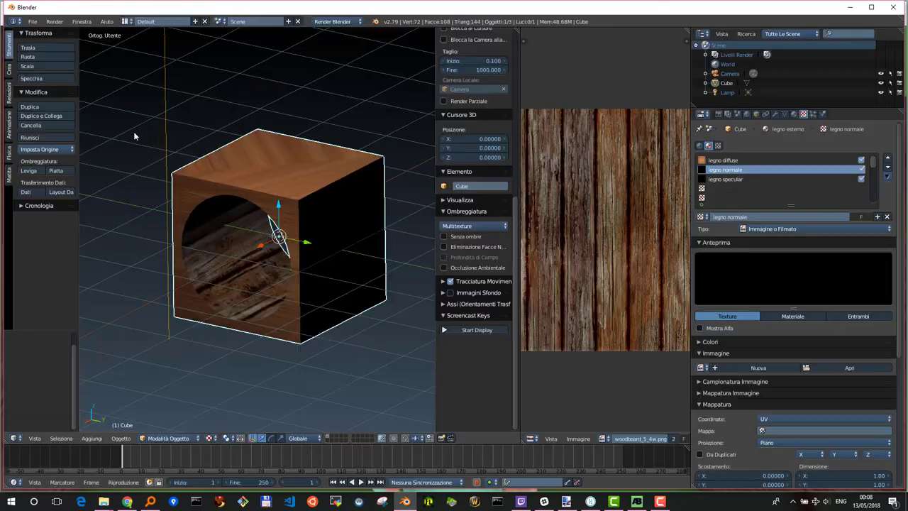
- Drag the four _n and _s PNGs from the hifi folder into Blender's image editor
{"action": "left_click", "coordinate": [573, 439]}
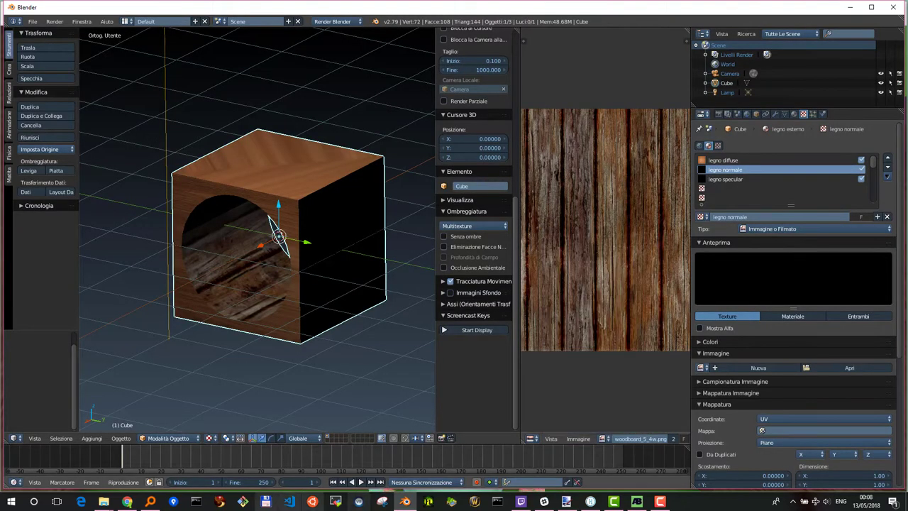
{"action": "left_click", "coordinate": [104, 502]}
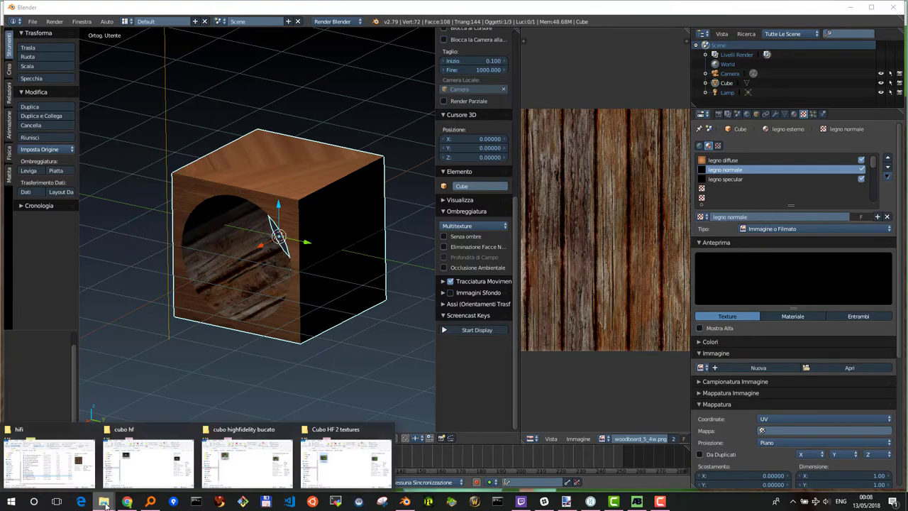
{"action": "left_click", "coordinate": [78, 468]}
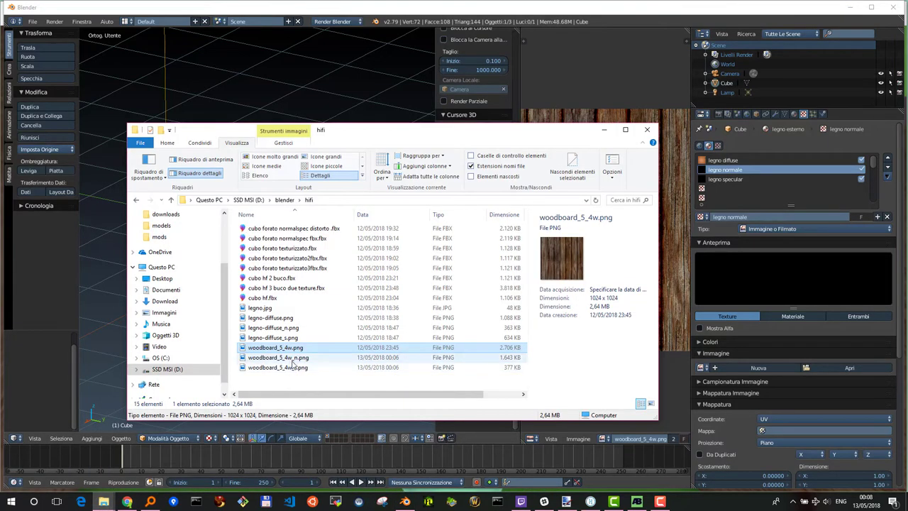
{"action": "left_click", "coordinate": [276, 359]}
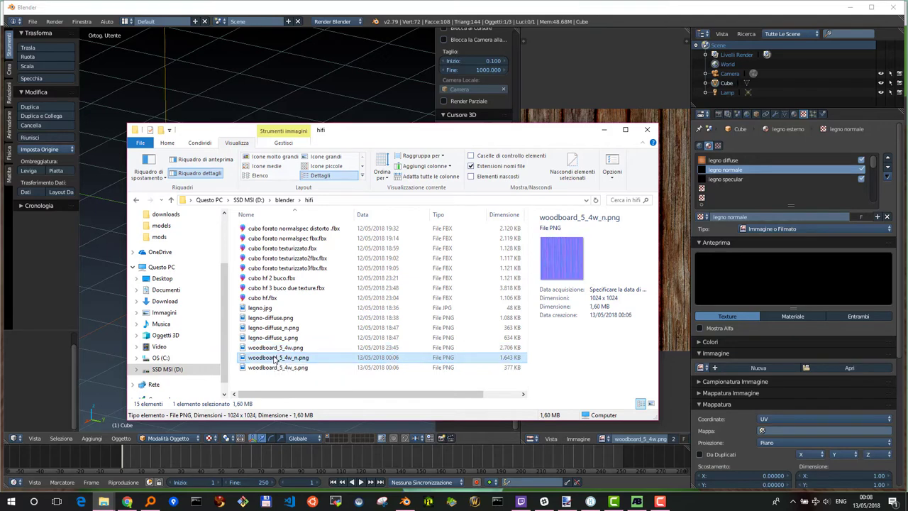
{"action": "left_click", "coordinate": [277, 366], "text": "ctrl"}
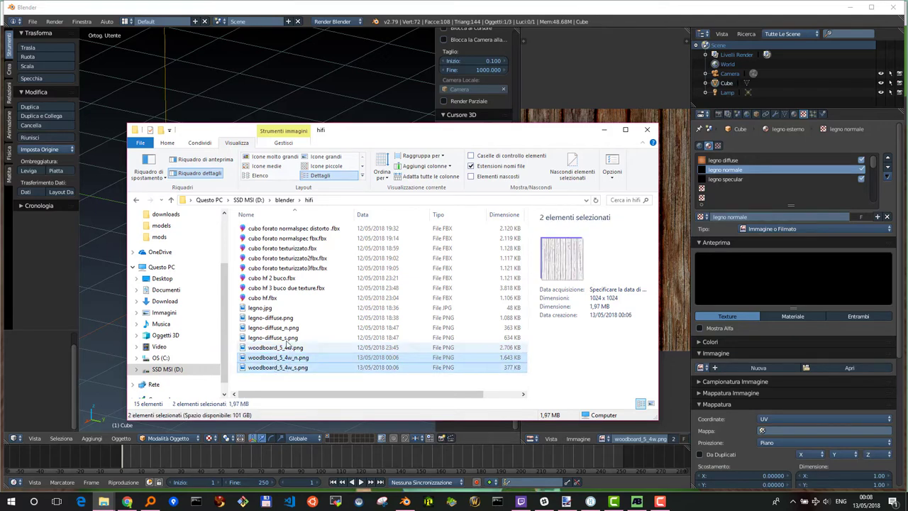
{"action": "left_click", "coordinate": [291, 338], "text": "ctrl"}
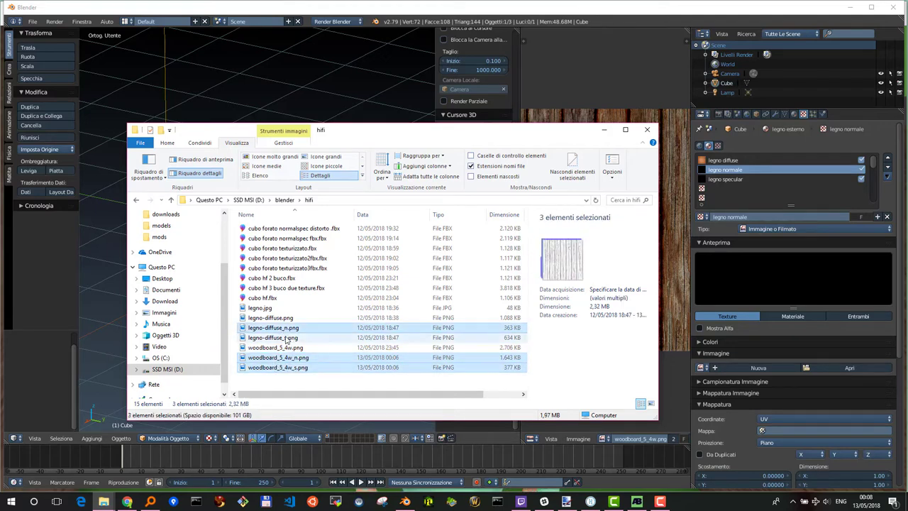
{"action": "left_click", "coordinate": [334, 327], "text": "ctrl"}
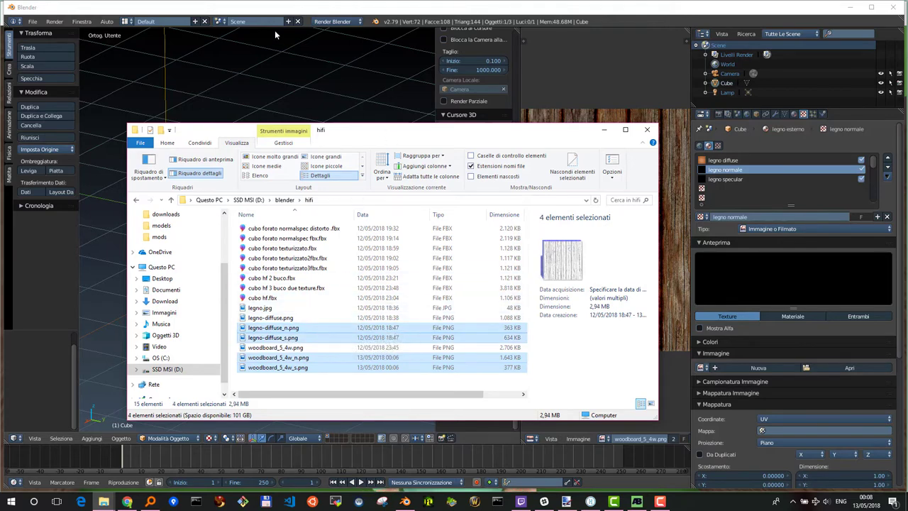
{"action": "left_click_drag", "start_coordinate": [388, 133], "coordinate": [249, 31]}
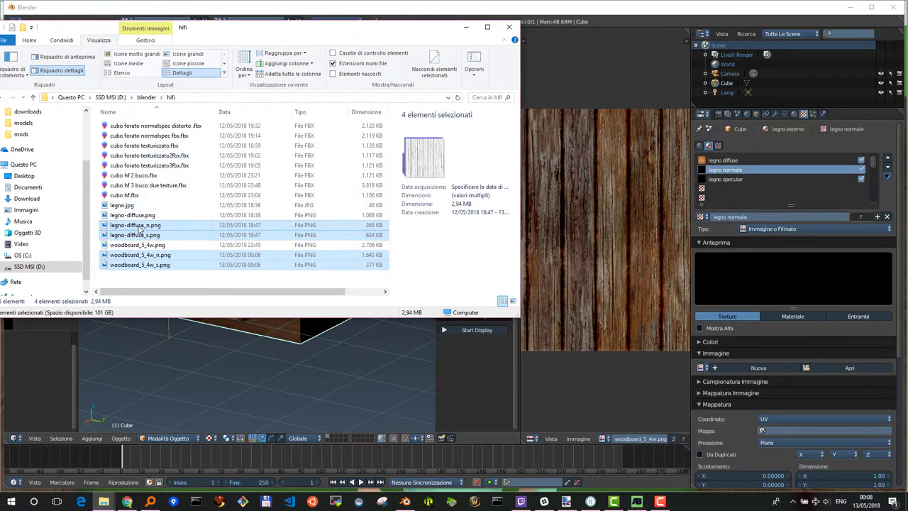
{"action": "left_click_drag", "start_coordinate": [149, 231], "coordinate": [584, 387]}
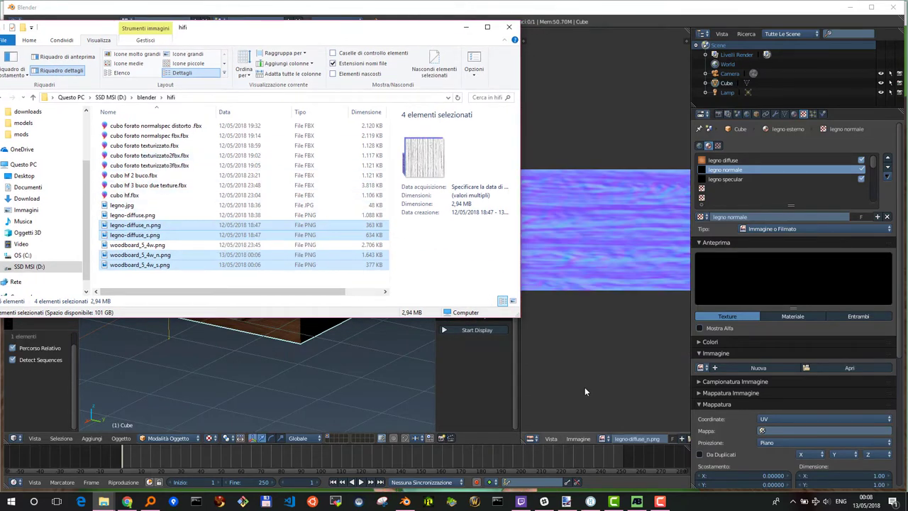
- Check the loaded images, then snap Blender right and the hifi folder left
{"action": "left_click", "coordinate": [606, 441]}
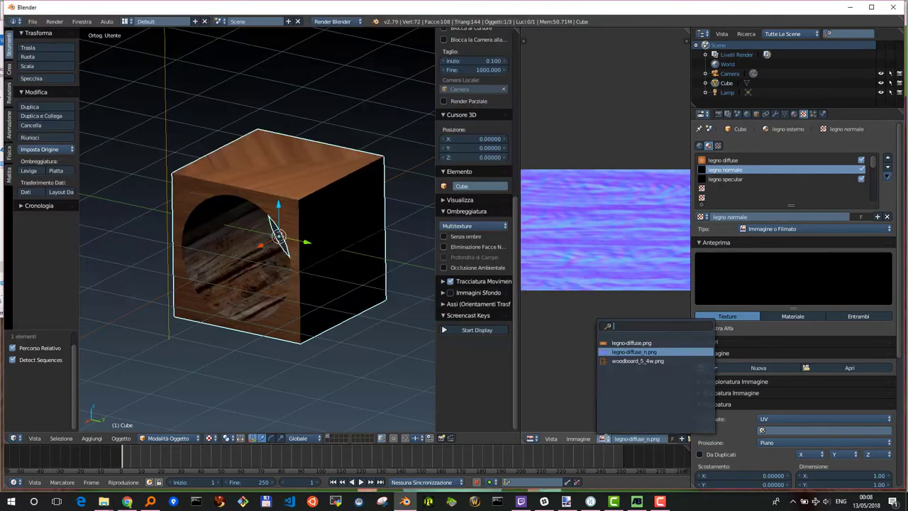
{"action": "left_click", "coordinate": [103, 501]}
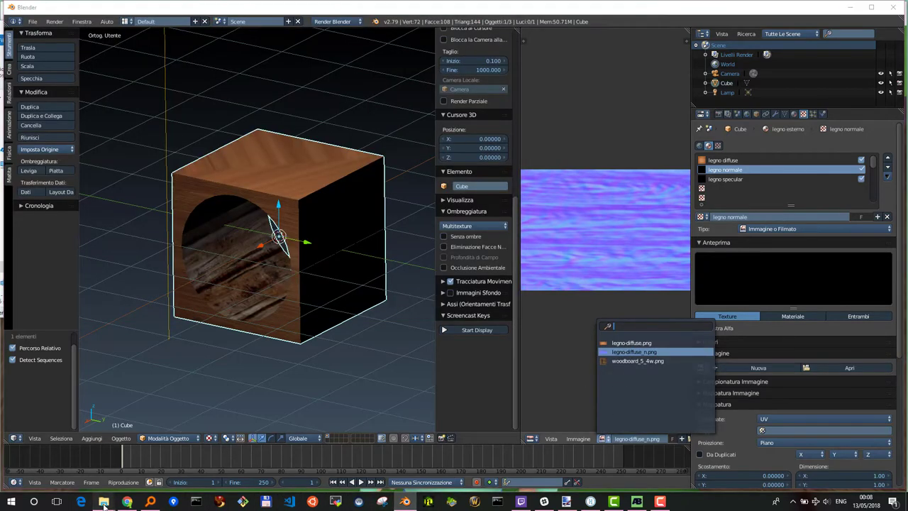
{"action": "left_click", "coordinate": [43, 469]}
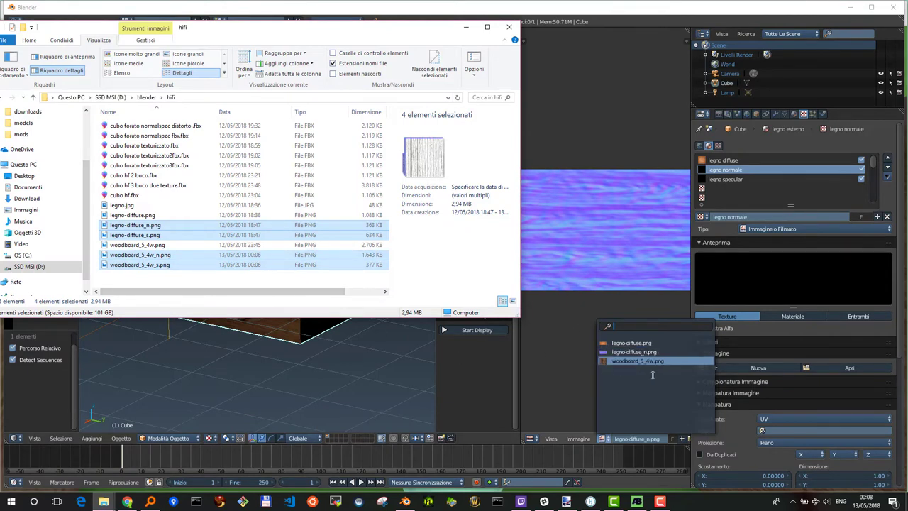
{"action": "left_click", "coordinate": [639, 351]}
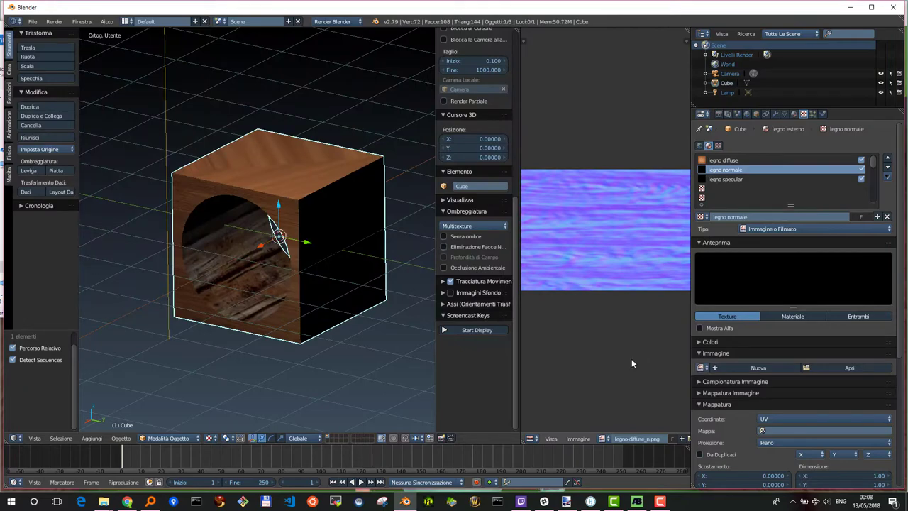
{"action": "left_click_drag", "start_coordinate": [362, 12], "coordinate": [404, 14]}
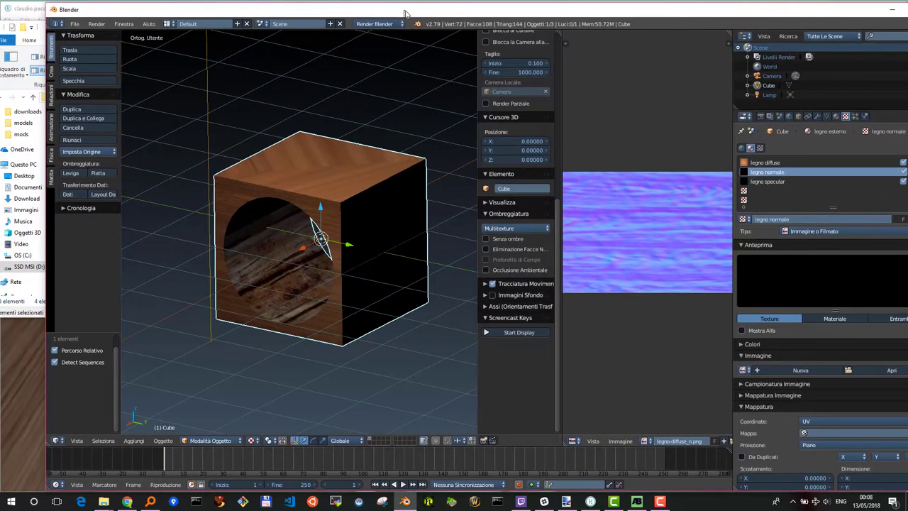
{"action": "key", "text": "super+Right"}
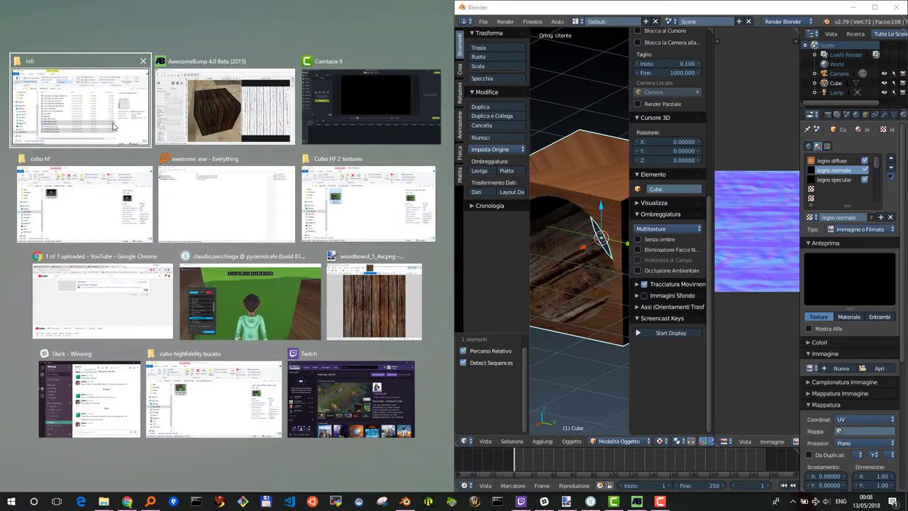
{"action": "left_click", "coordinate": [106, 111]}
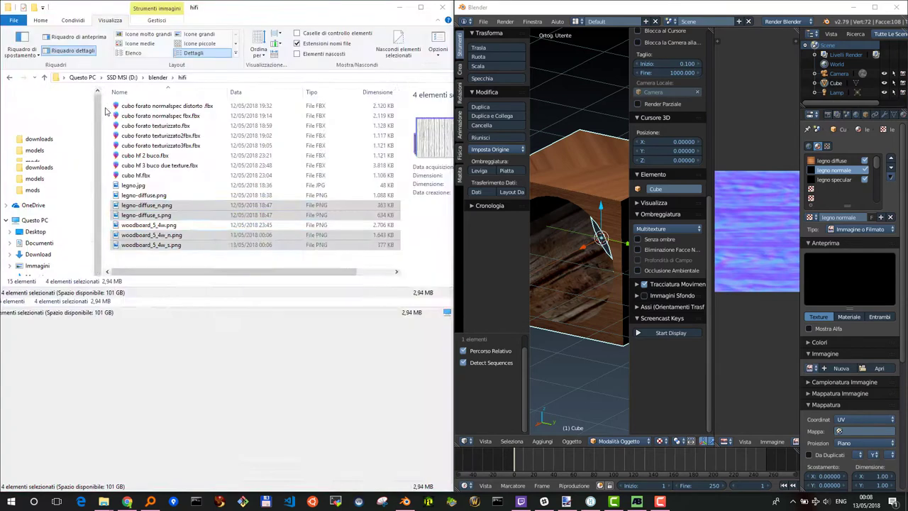
- Drag legno-diffuse_s.png, woodboard_5_4w_n.png and woodboard_5_4w_s.png individually into the image editor
{"action": "left_click", "coordinate": [163, 215]}
{"action": "left_click_drag", "start_coordinate": [164, 215], "coordinate": [752, 338]}
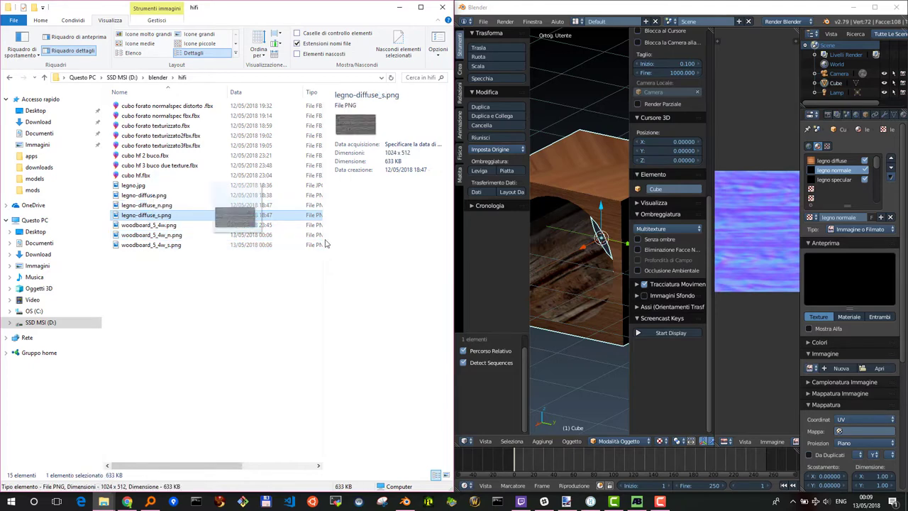
{"action": "left_click", "coordinate": [122, 235]}
{"action": "left_click_drag", "start_coordinate": [122, 235], "coordinate": [747, 339]}
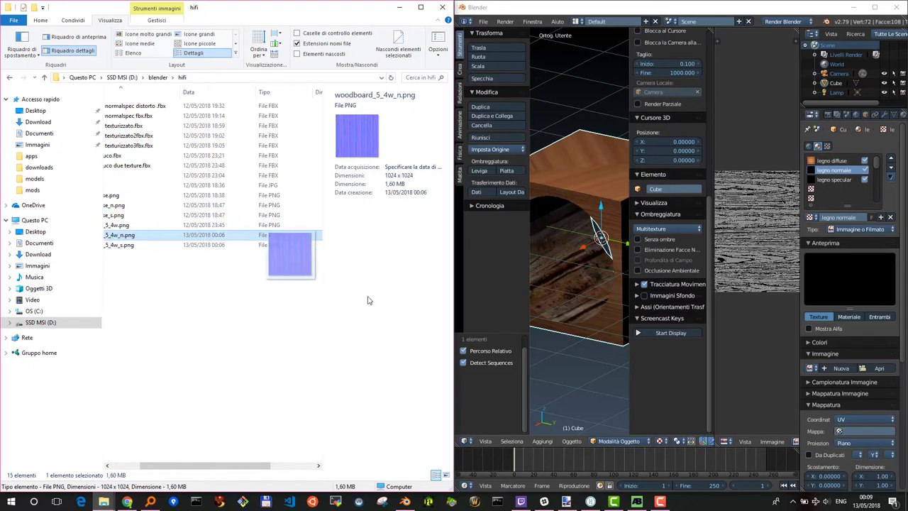
{"action": "left_click", "coordinate": [127, 245]}
{"action": "left_click_drag", "start_coordinate": [124, 247], "coordinate": [752, 383]}
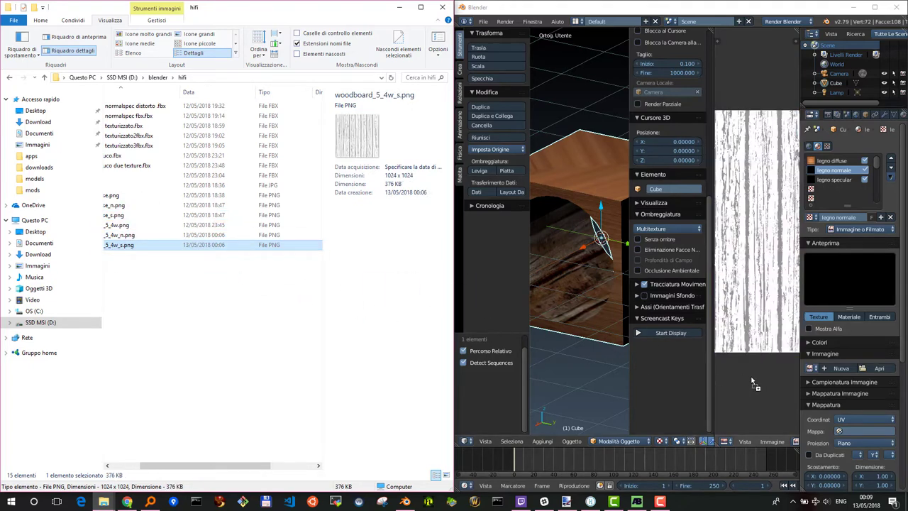
- Map the legno normale texture with Mappa UV and assign it the legno-diffuse_n.png image
{"action": "left_click", "coordinate": [877, 7]}
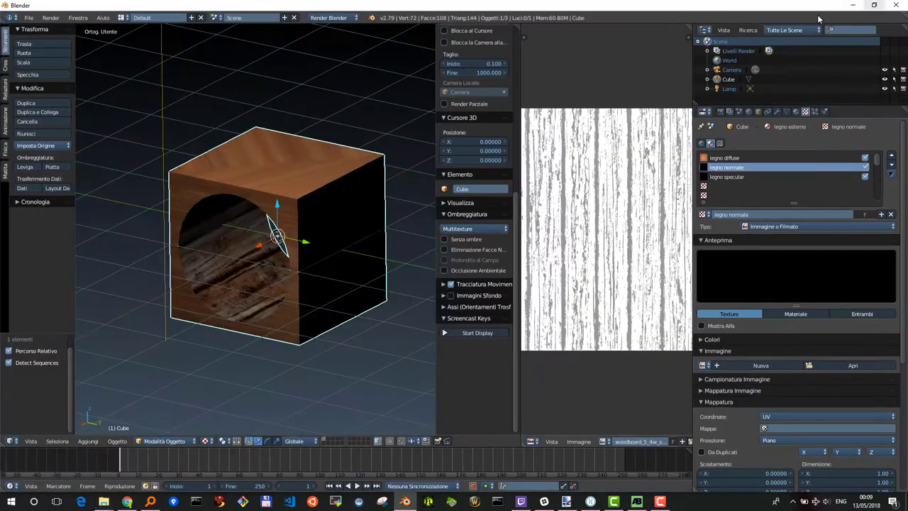
{"action": "left_click", "coordinate": [607, 442]}
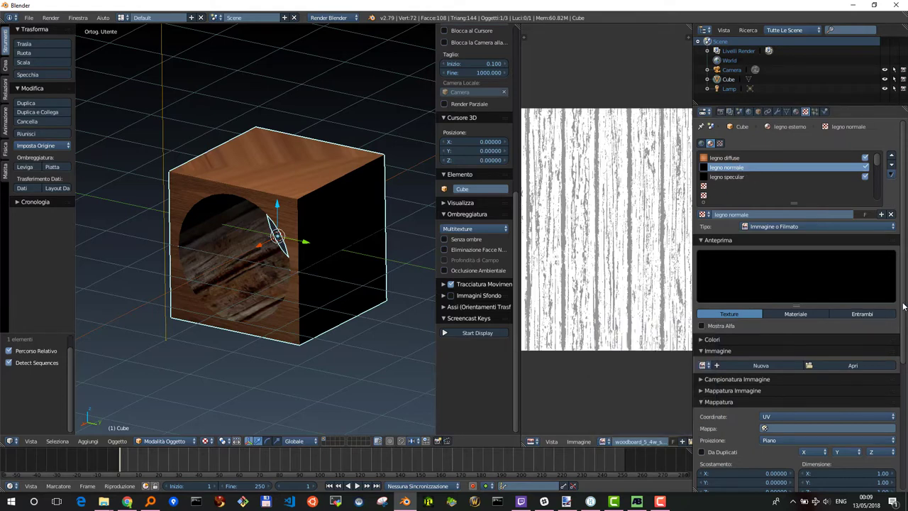
{"action": "scroll", "coordinate": [903, 305], "scroll_direction": "down", "scroll_amount": 2}
{"action": "scroll", "coordinate": [872, 334], "scroll_direction": "down", "scroll_amount": 1}
{"action": "left_click", "coordinate": [843, 363]}
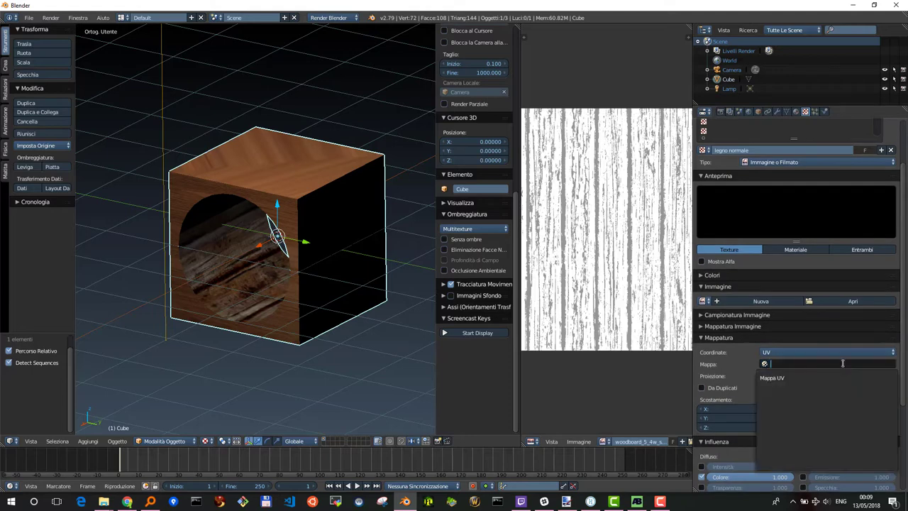
{"action": "left_click", "coordinate": [804, 378]}
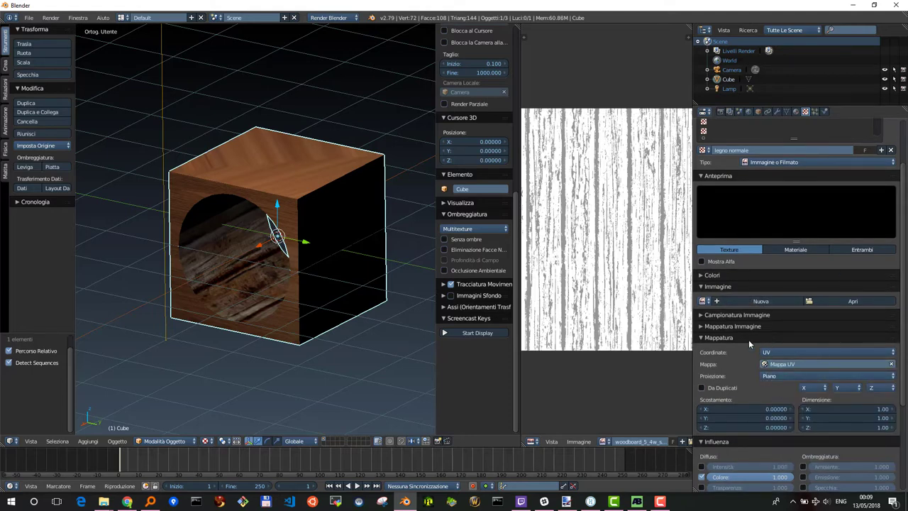
{"action": "left_click", "coordinate": [706, 301]}
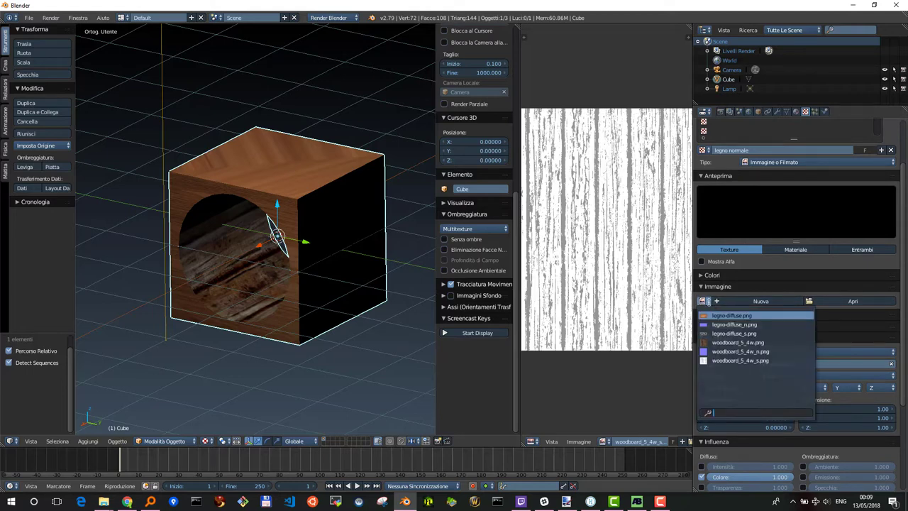
{"action": "left_click", "coordinate": [726, 322]}
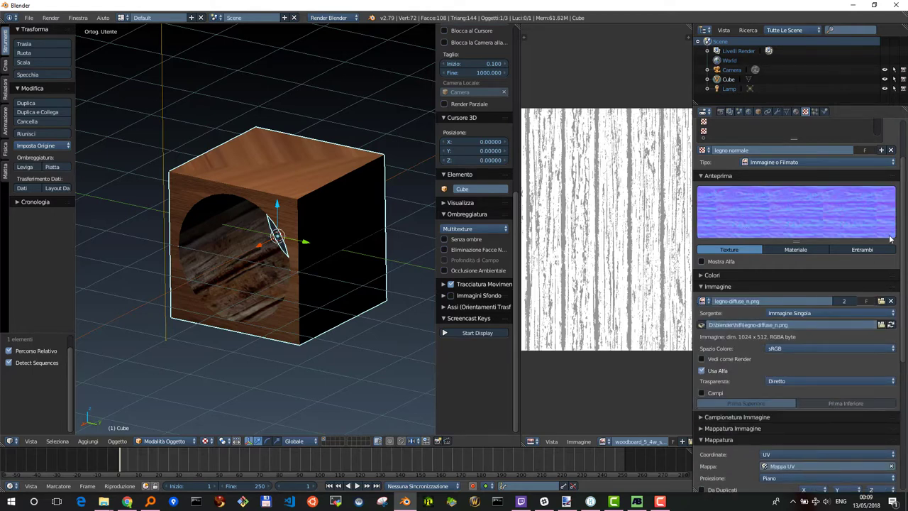
{"action": "scroll", "coordinate": [778, 174], "scroll_direction": "up", "scroll_amount": 3}
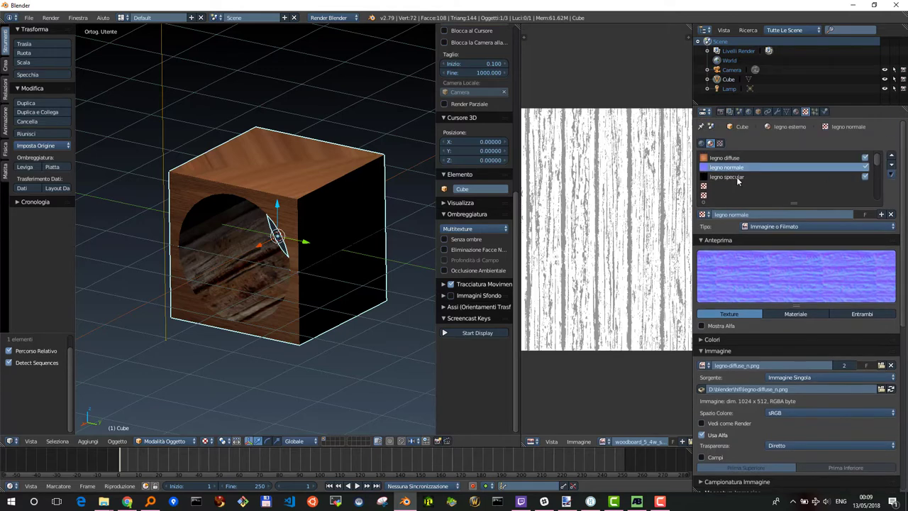
{"action": "left_click", "coordinate": [737, 179]}
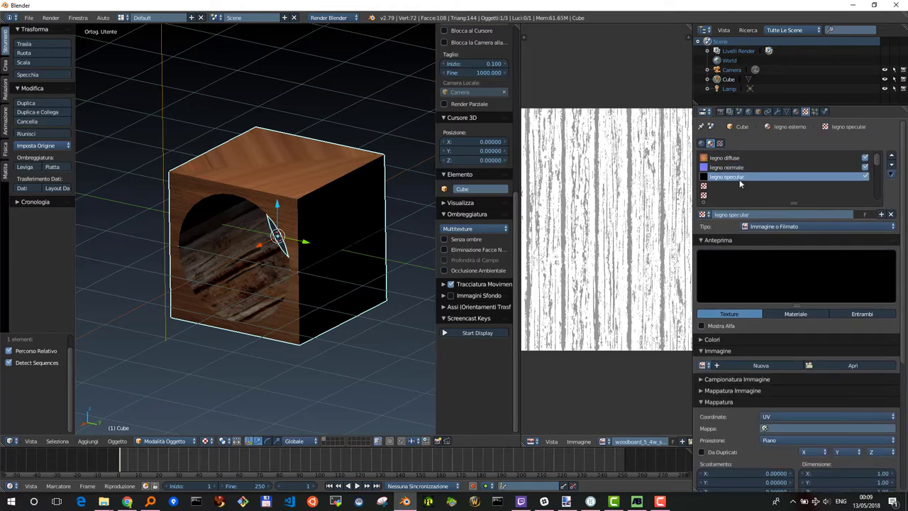
- Map legno specular with Mappa UV and assign it the legno-diffuse_s.png image
{"action": "left_click", "coordinate": [823, 428]}
{"action": "left_click", "coordinate": [779, 331]}
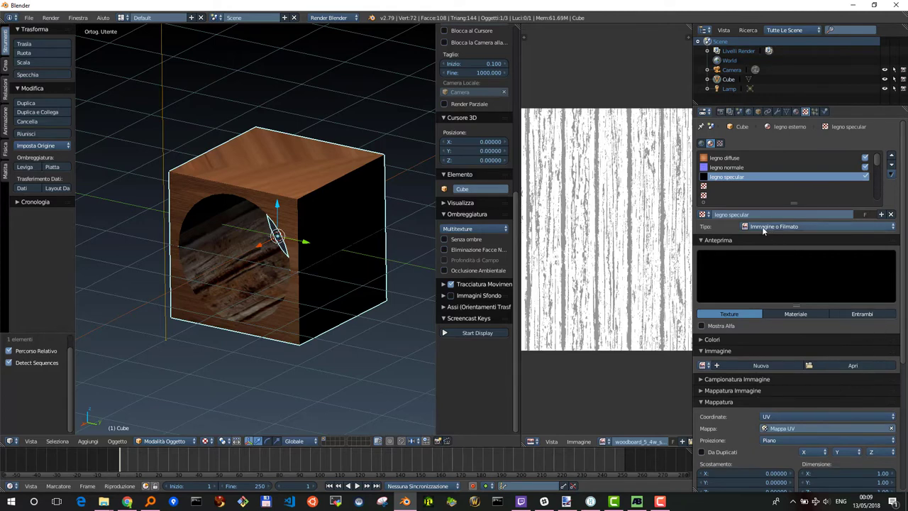
{"action": "left_click", "coordinate": [708, 366]}
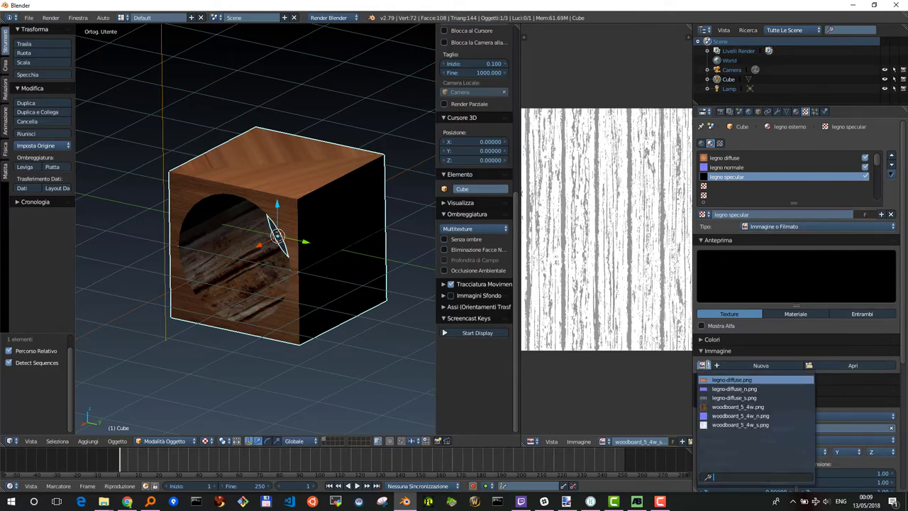
{"action": "left_click", "coordinate": [723, 397]}
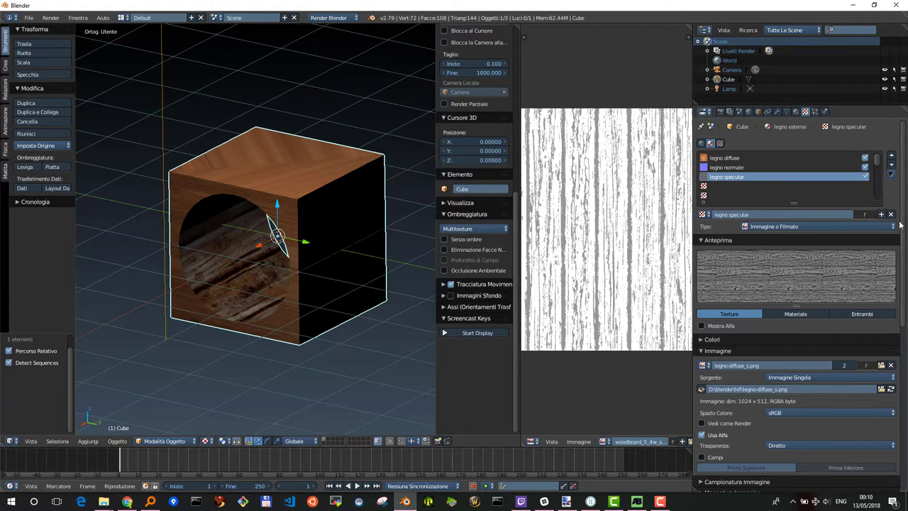
- Show the legno interno material's textures and start renaming its woodboard_5_4w.png Texture slot
{"action": "left_click", "coordinate": [795, 114]}
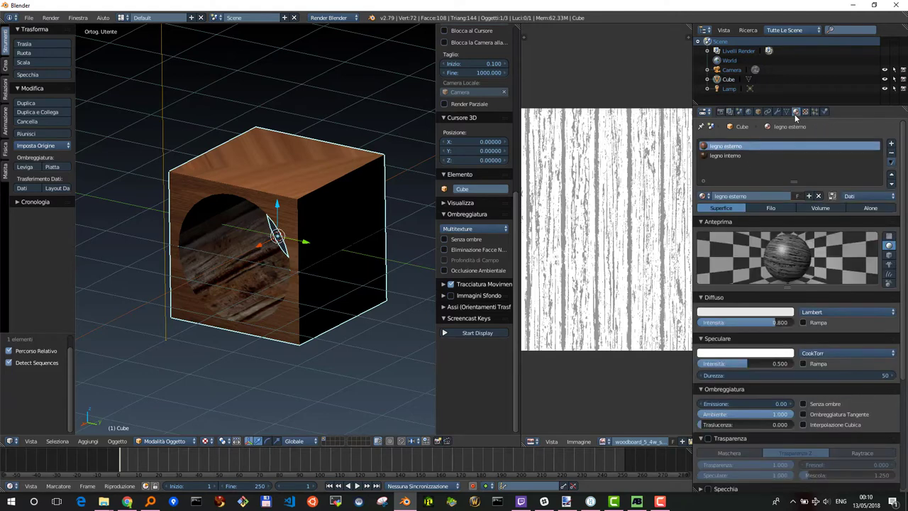
{"action": "left_click", "coordinate": [726, 156]}
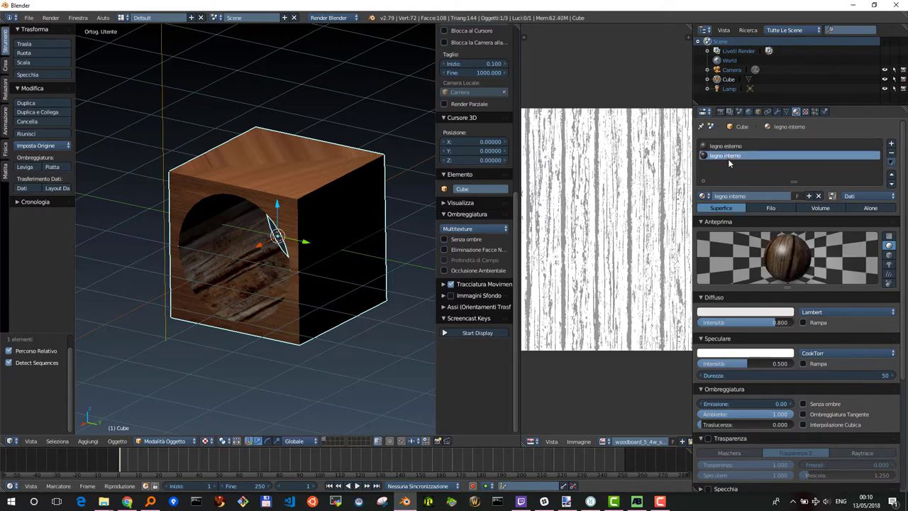
{"action": "mouse_move", "coordinate": [746, 156]}
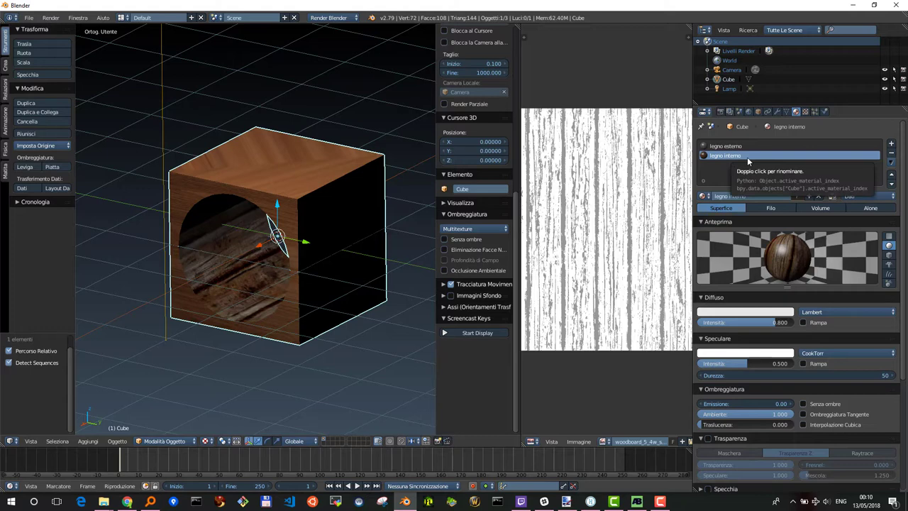
{"action": "left_click", "coordinate": [805, 112]}
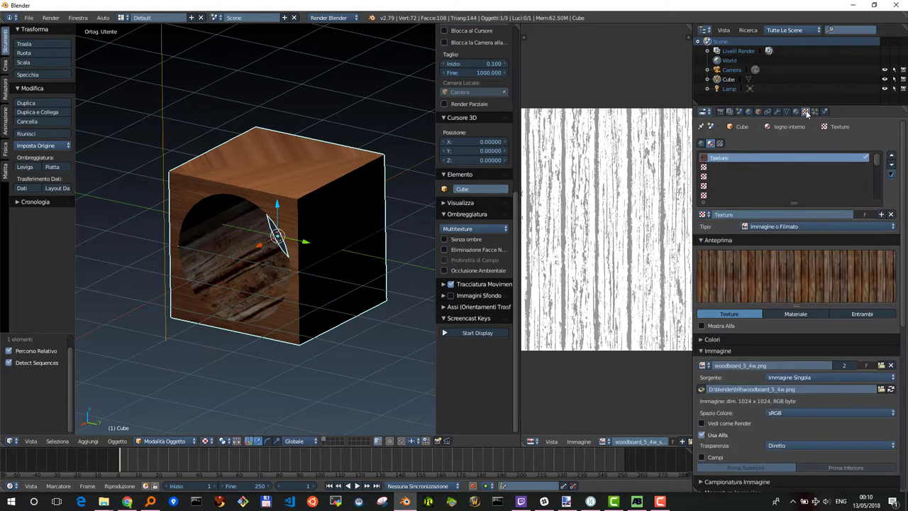
{"action": "left_click", "coordinate": [741, 168]}
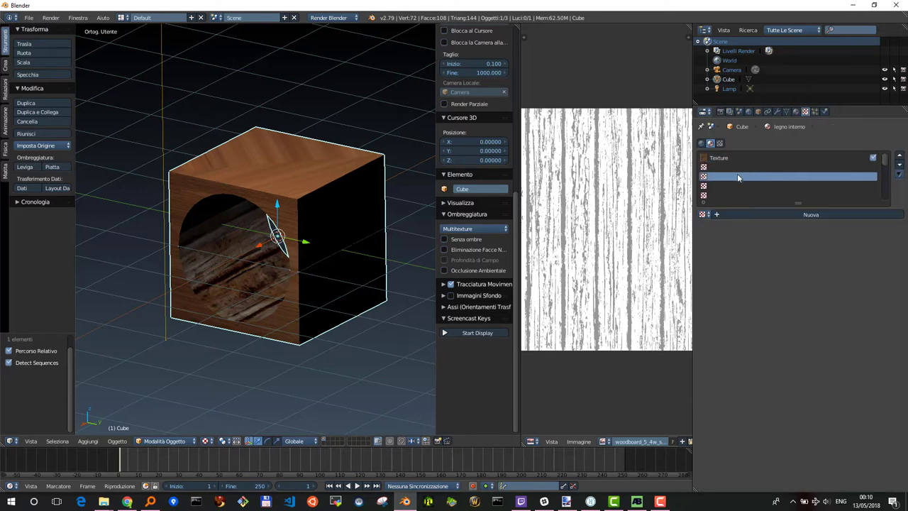
{"action": "double_click", "coordinate": [724, 158]}
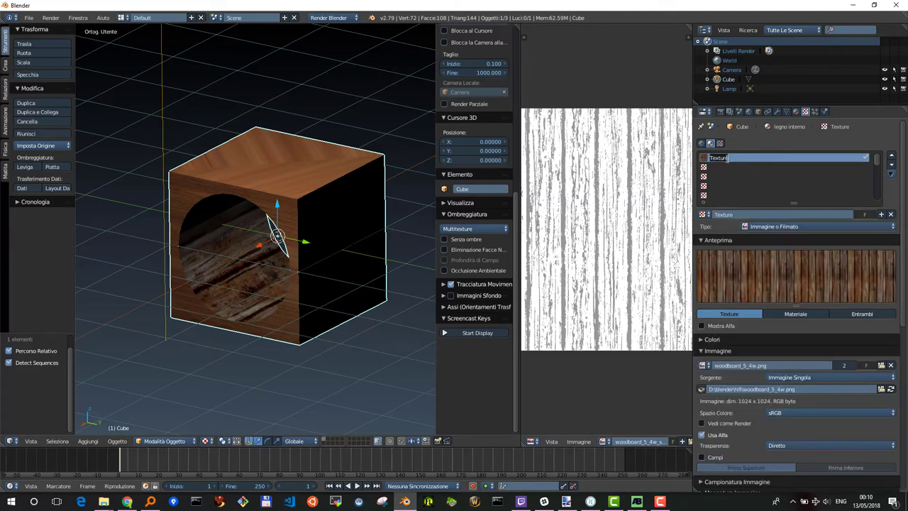
- Rename the first texture to legno scuro and add a second texture named legno scuro n
{"action": "type", "text": "legno scuro"}
{"action": "left_click", "coordinate": [718, 167]}
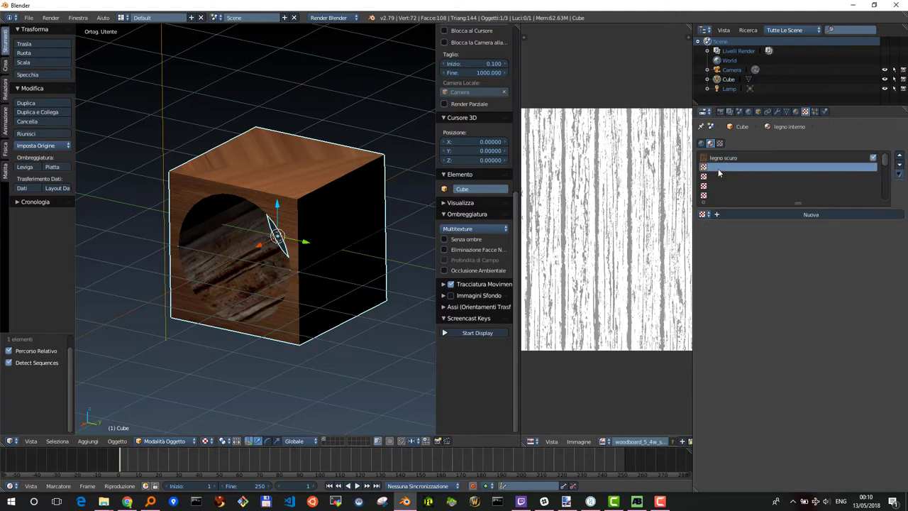
{"action": "left_click", "coordinate": [755, 215]}
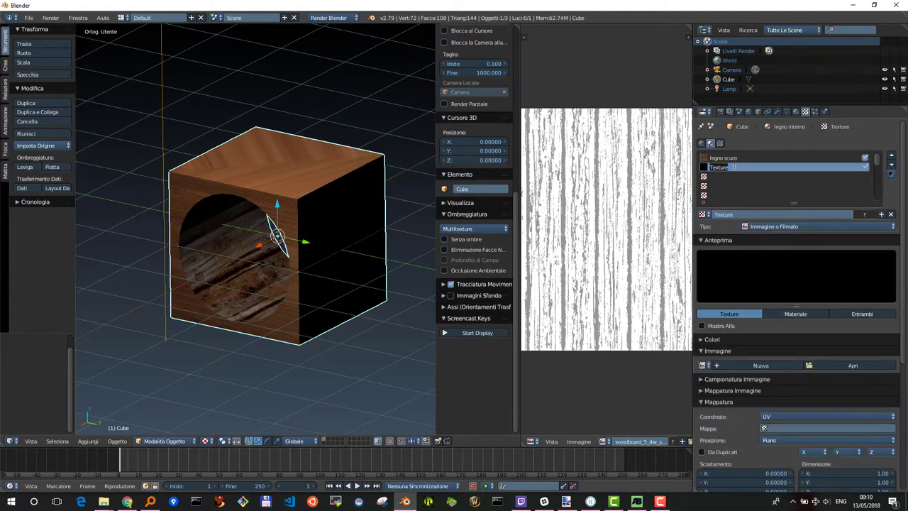
{"action": "type", "text": "legno scuro n"}
{"action": "key", "text": "Return"}
- Add a third texture in the next slot and name it legno scuro s
{"action": "left_click", "coordinate": [719, 177]}
{"action": "left_click", "coordinate": [807, 214]}
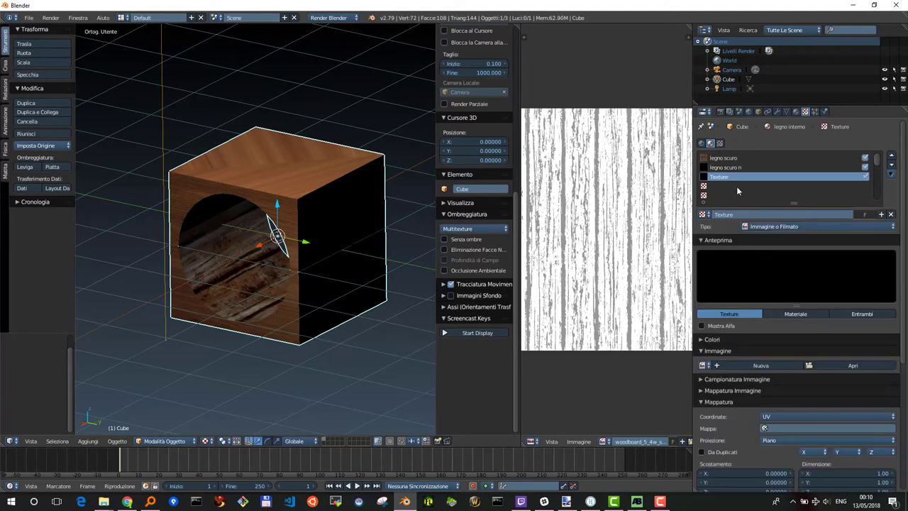
{"action": "double_click", "coordinate": [728, 178]}
{"action": "type", "text": "legno scuro s"}
{"action": "key", "text": "Return"}
{"action": "left_click", "coordinate": [723, 168]}
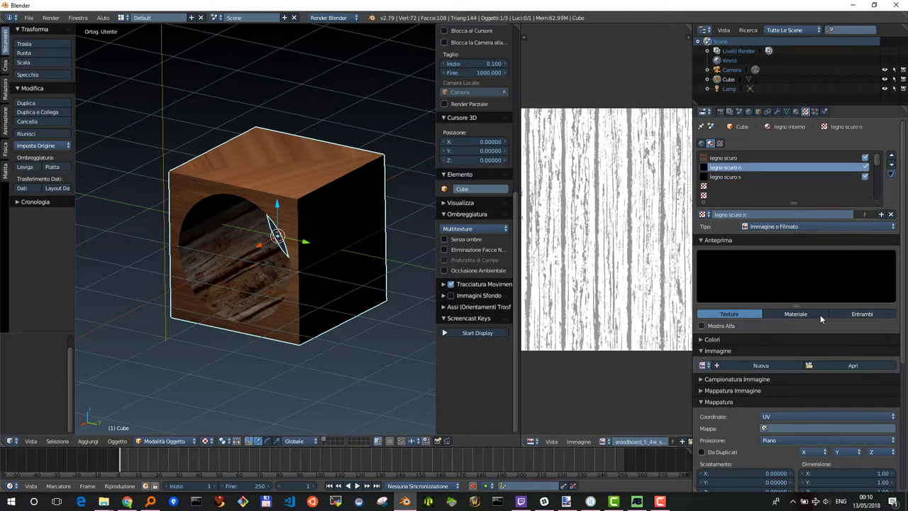
{"action": "scroll", "coordinate": [843, 348], "scroll_direction": "down", "scroll_amount": 1}
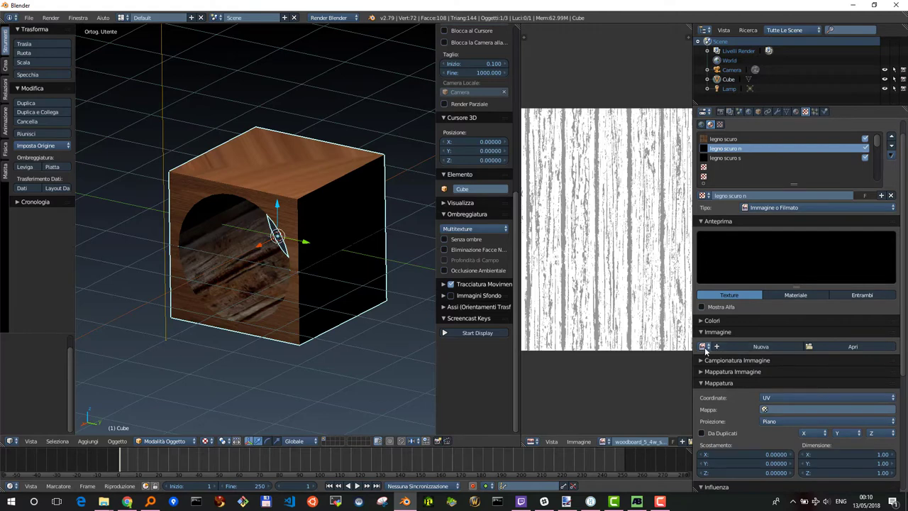
- Give legno scuro n the woodboard_5_4w_n.png image, mapped with Mappa UV
{"action": "left_click", "coordinate": [704, 346]}
{"action": "left_click", "coordinate": [739, 396]}
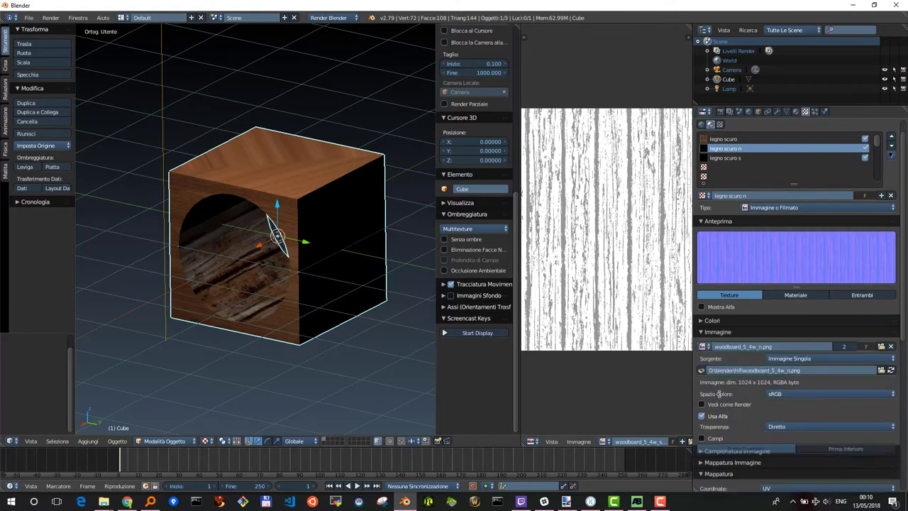
{"action": "scroll", "coordinate": [772, 358], "scroll_direction": "down", "scroll_amount": 4}
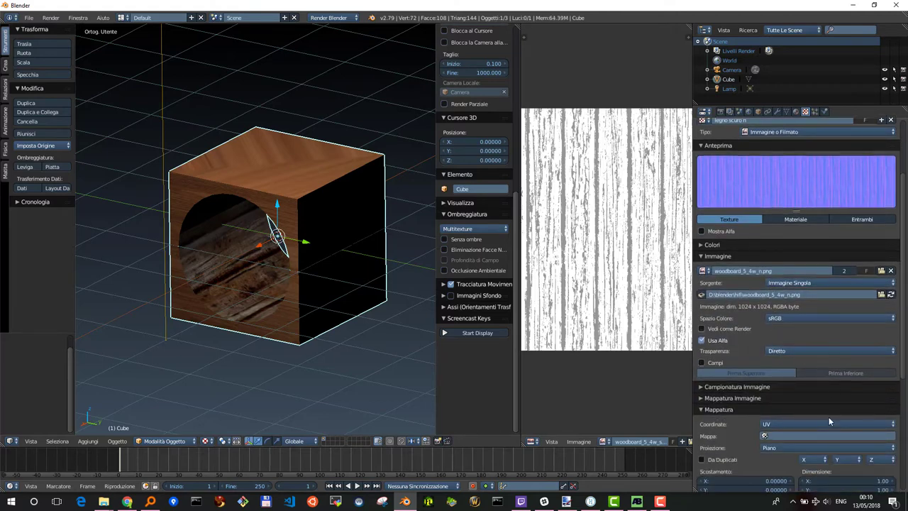
{"action": "left_click", "coordinate": [792, 436]}
{"action": "left_click", "coordinate": [783, 340]}
{"action": "scroll", "coordinate": [788, 376], "scroll_direction": "down", "scroll_amount": 2}
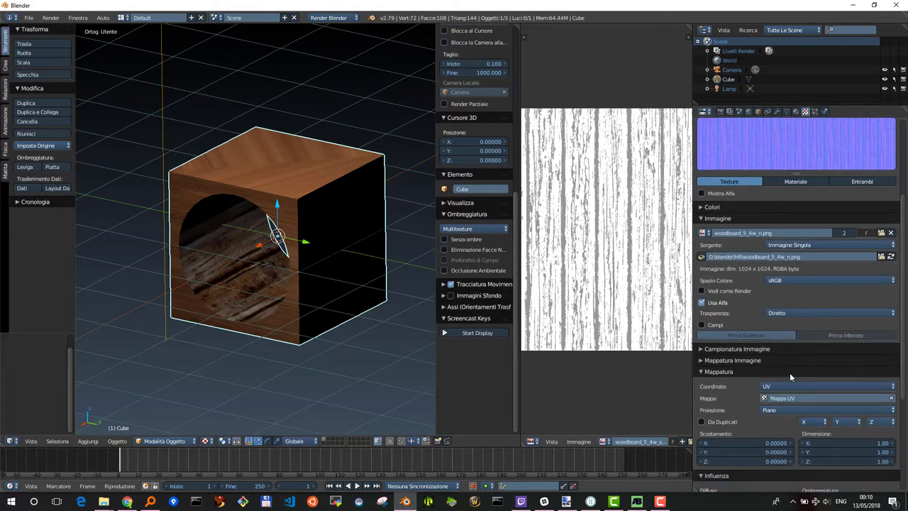
{"action": "scroll", "coordinate": [790, 372], "scroll_direction": "up", "scroll_amount": 4}
{"action": "scroll", "coordinate": [789, 372], "scroll_direction": "up", "scroll_amount": 3}
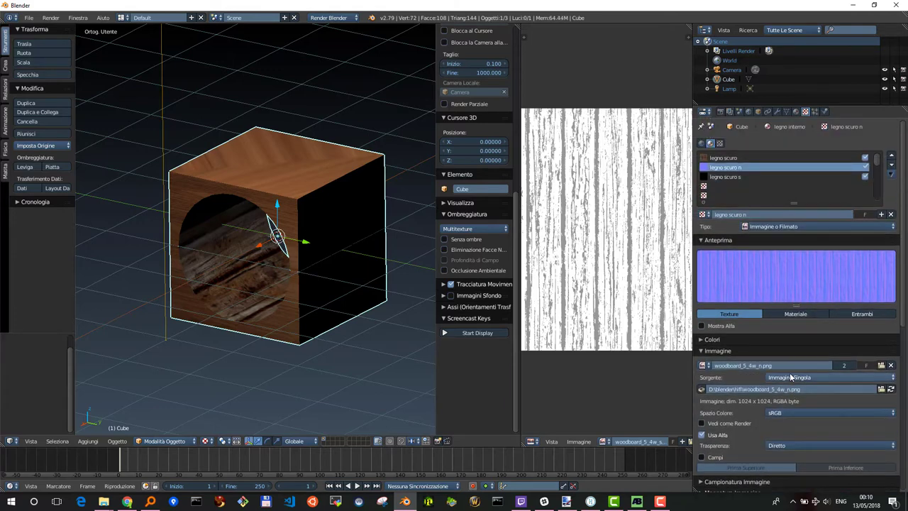
- Give legno scuro s the woodboard_5_4w_s.png image, mapped with Mappa UV
{"action": "left_click", "coordinate": [728, 178]}
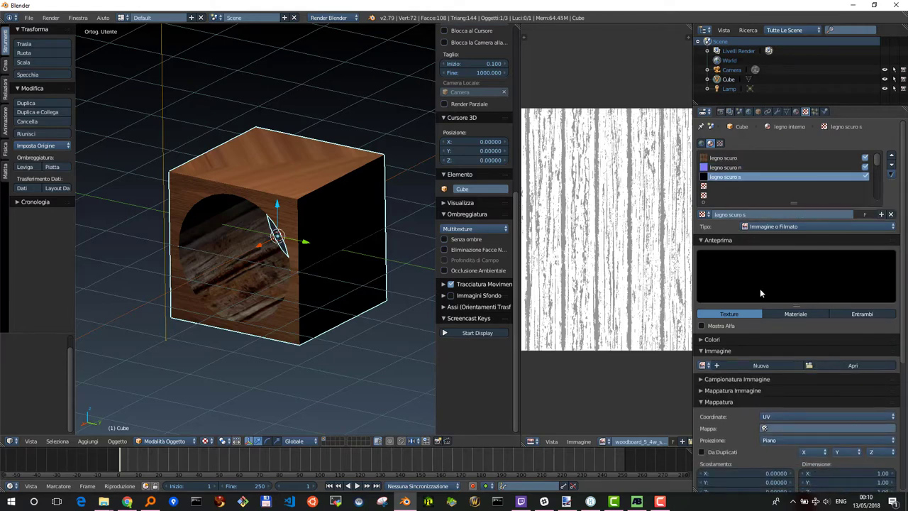
{"action": "left_click", "coordinate": [709, 366]}
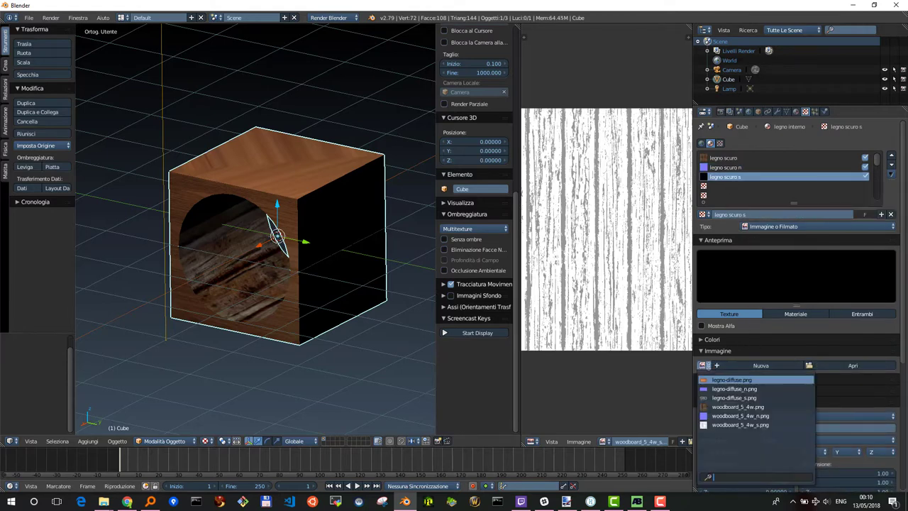
{"action": "left_click", "coordinate": [738, 424]}
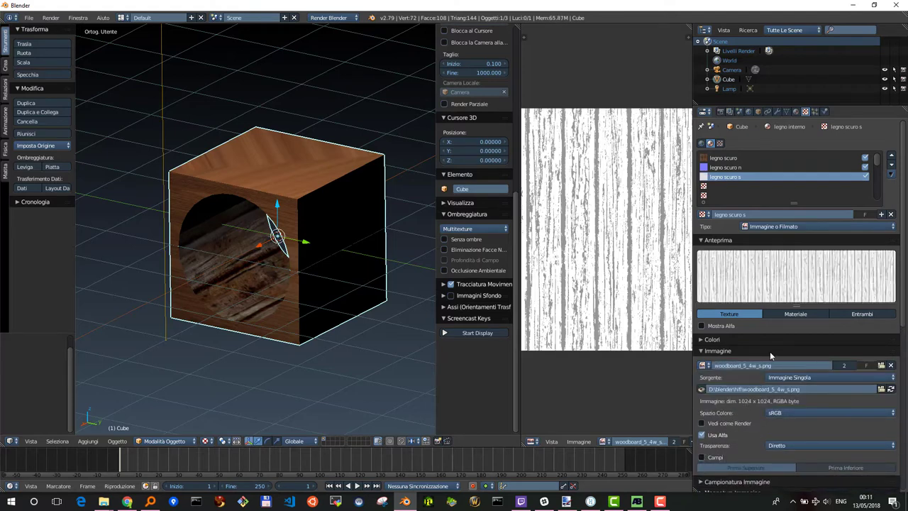
{"action": "scroll", "coordinate": [776, 376], "scroll_direction": "down", "scroll_amount": 3}
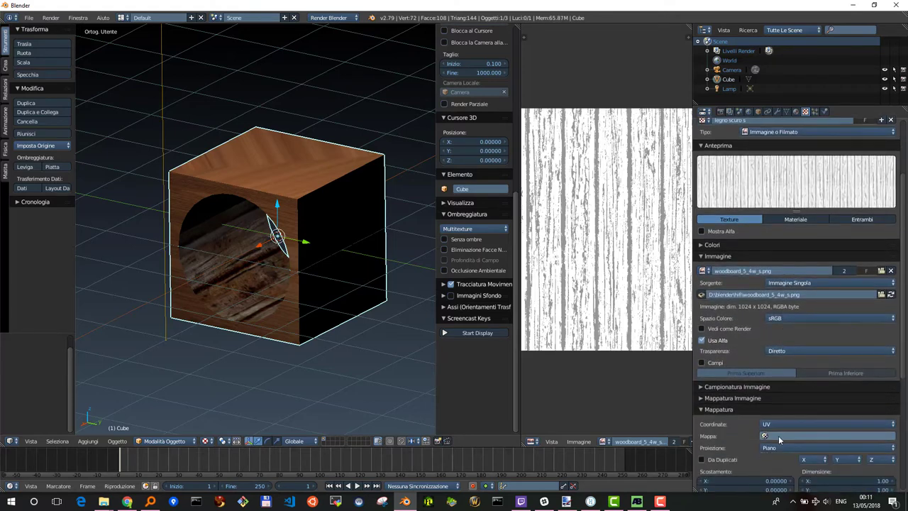
{"action": "left_click", "coordinate": [778, 435]}
{"action": "left_click", "coordinate": [780, 342]}
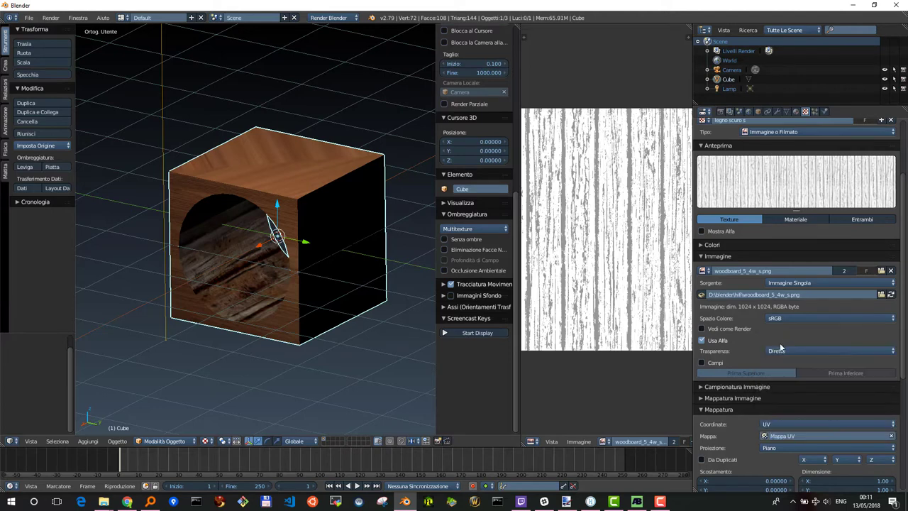
{"action": "scroll", "coordinate": [780, 346], "scroll_direction": "up", "scroll_amount": 3}
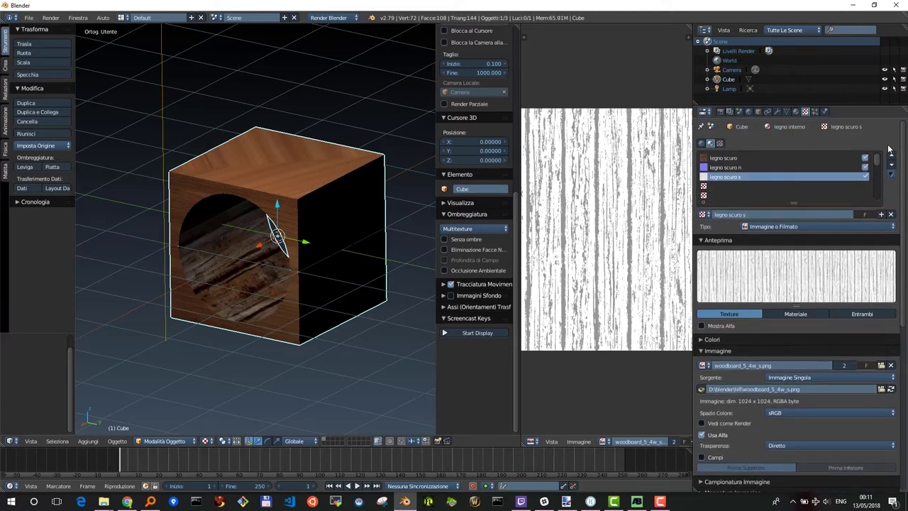
{"action": "left_click", "coordinate": [795, 111]}
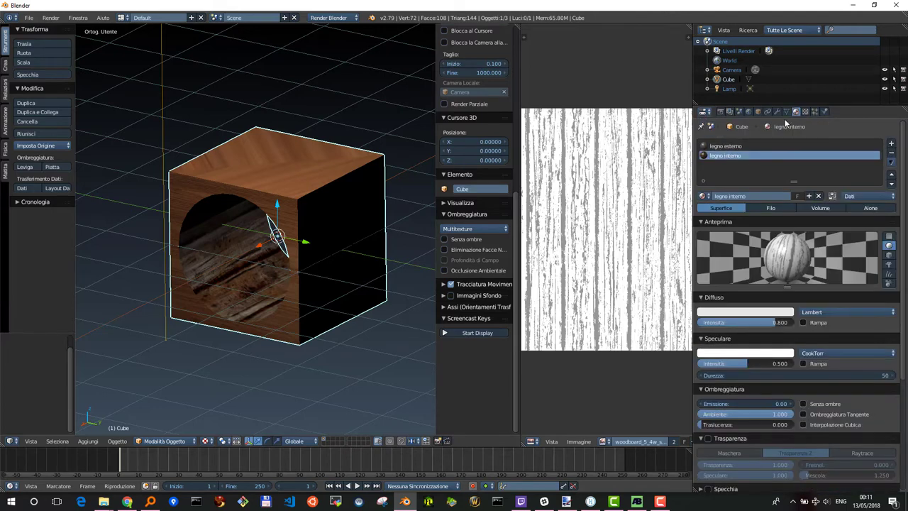
- Go back to the legno esterno material's textures and review the legno diffuse settings
{"action": "left_click", "coordinate": [730, 147]}
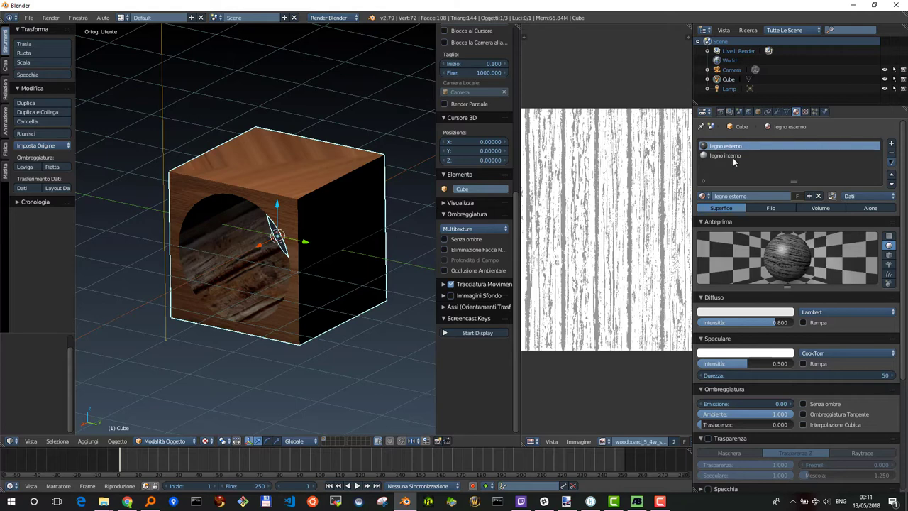
{"action": "mouse_move", "coordinate": [786, 273]}
{"action": "left_click", "coordinate": [805, 112]}
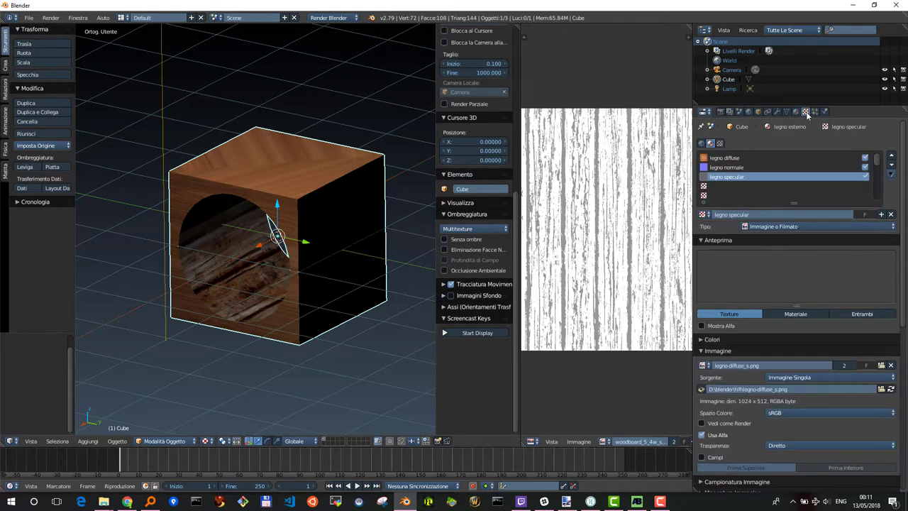
{"action": "left_click", "coordinate": [731, 158]}
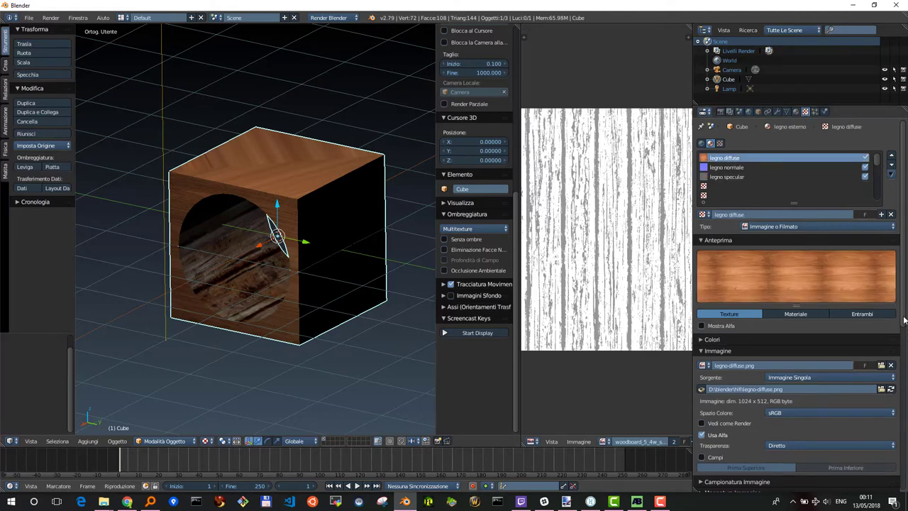
{"action": "left_click_drag", "start_coordinate": [905, 321], "coordinate": [906, 456]}
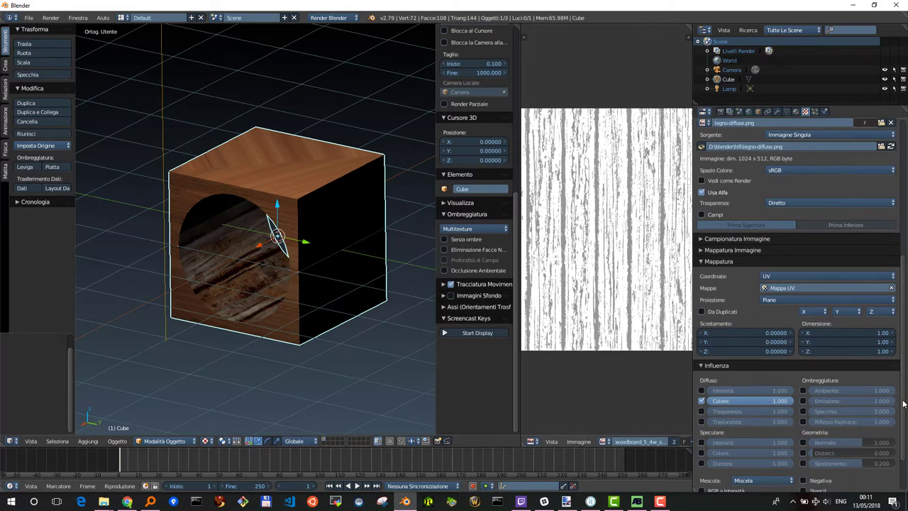
{"action": "left_click_drag", "start_coordinate": [904, 404], "coordinate": [903, 305]}
- Change legno normale's influence from Diffuso Colore to Geometria Normale
{"action": "left_click", "coordinate": [730, 168]}
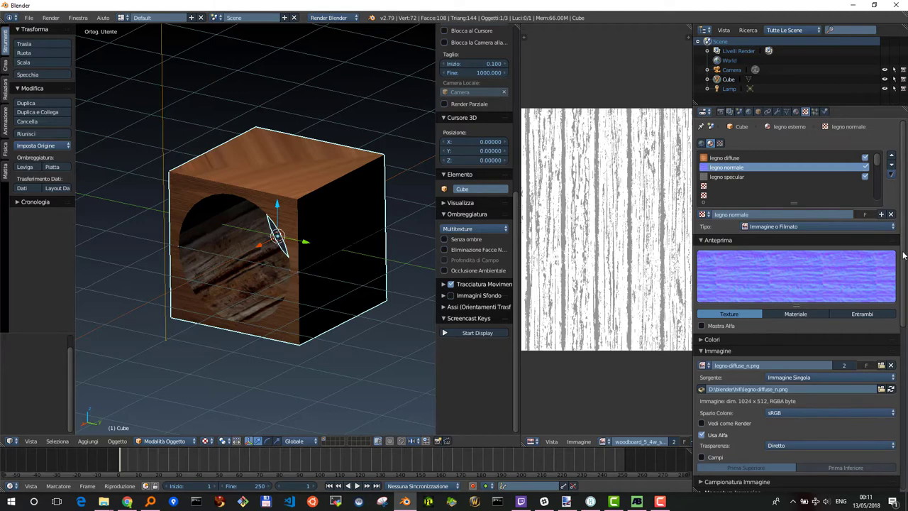
{"action": "left_click_drag", "start_coordinate": [899, 257], "coordinate": [898, 415]}
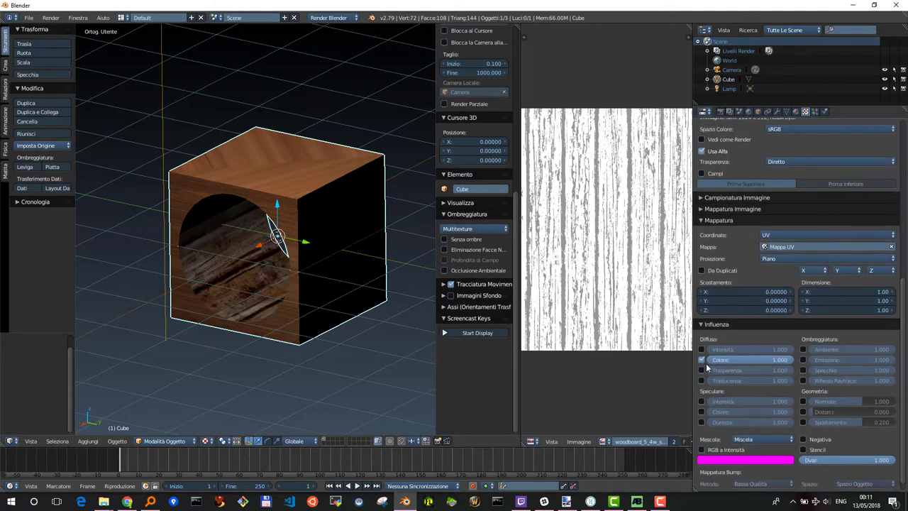
{"action": "left_click", "coordinate": [702, 360]}
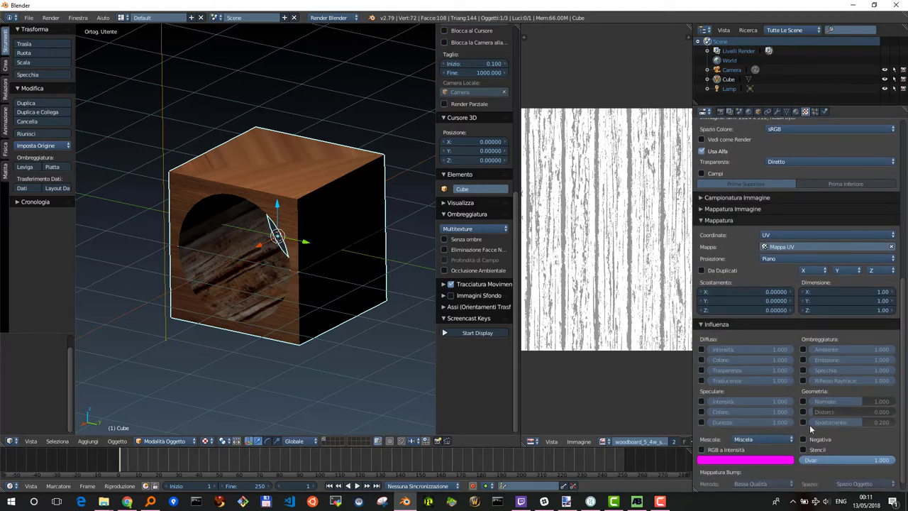
{"action": "left_click", "coordinate": [804, 401]}
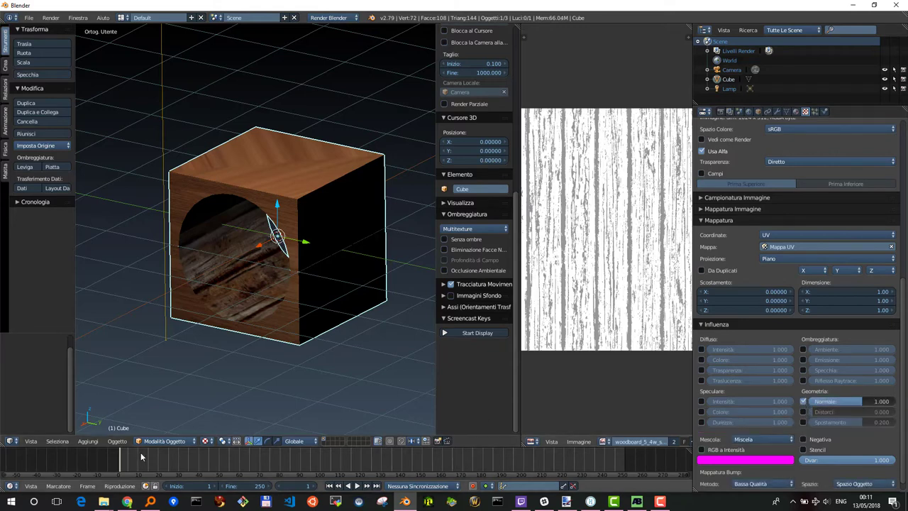
{"action": "left_click", "coordinate": [205, 441]}
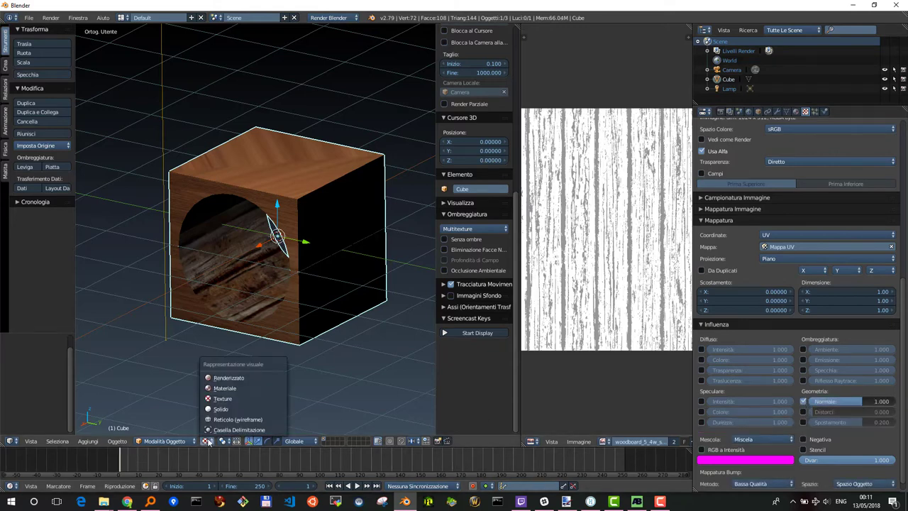
- Preview the cube in Rendered shading and tick Mappa Normali (Tangente) for legno normale
{"action": "left_click", "coordinate": [227, 381]}
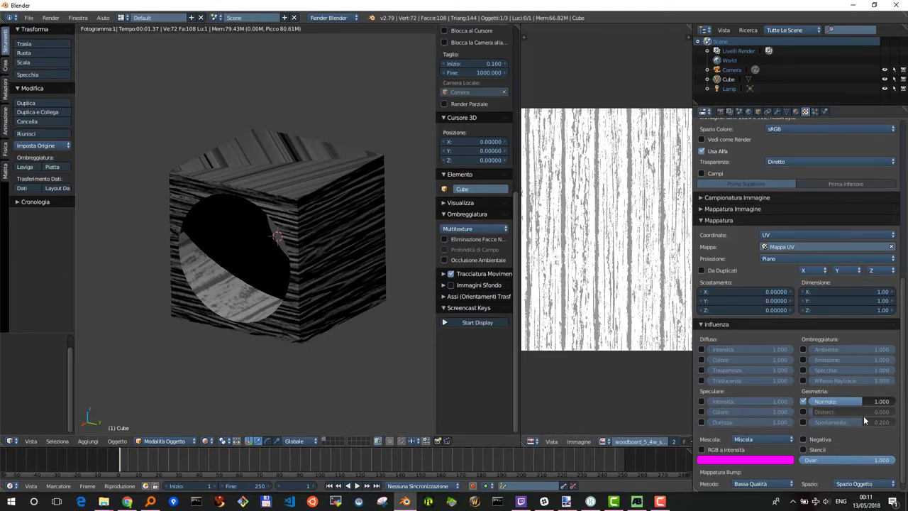
{"action": "mouse_move", "coordinate": [903, 392]}
{"action": "left_mouse_down"}
{"action": "mouse_move", "coordinate": [901, 285]}
{"action": "mouse_move", "coordinate": [902, 326]}
{"action": "left_mouse_up"}
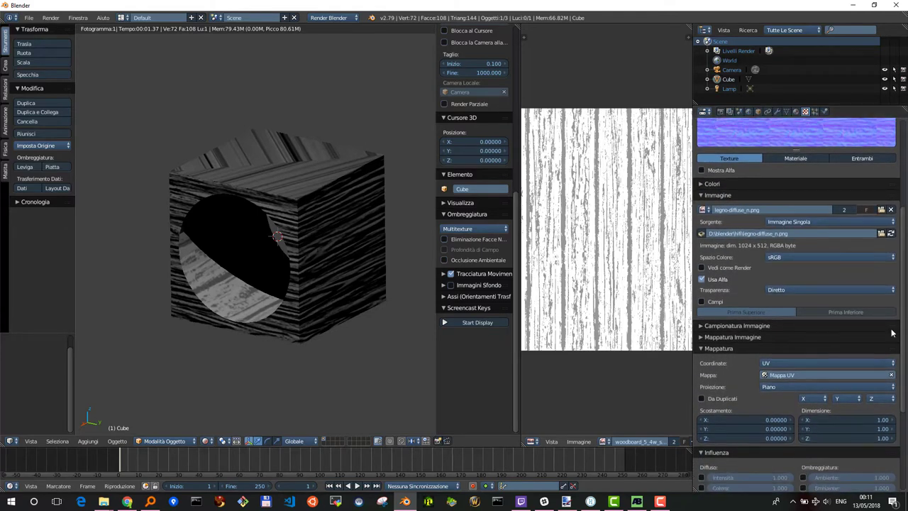
{"action": "left_click", "coordinate": [701, 337]}
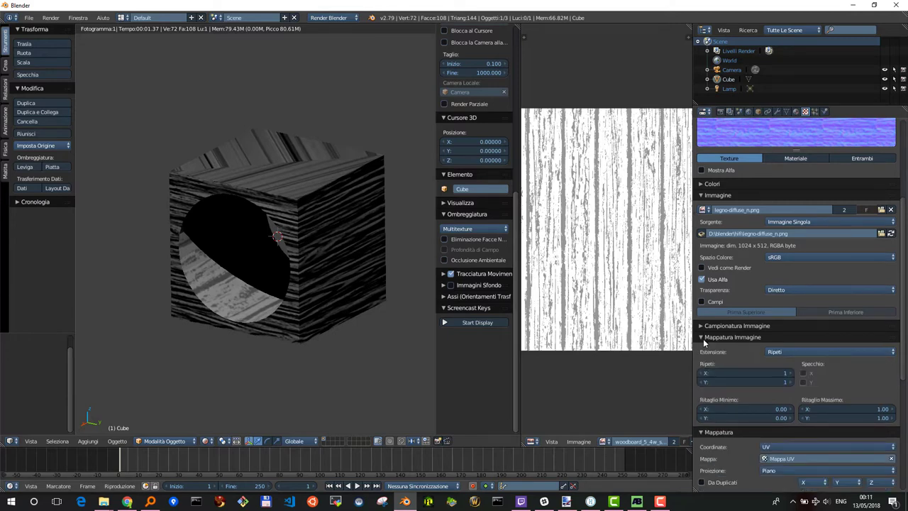
{"action": "left_click", "coordinate": [705, 340]}
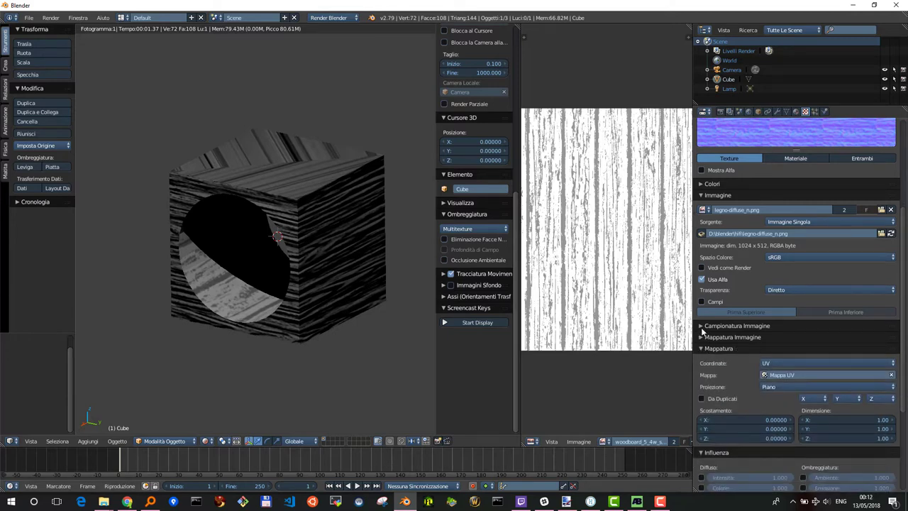
{"action": "left_click", "coordinate": [702, 326]}
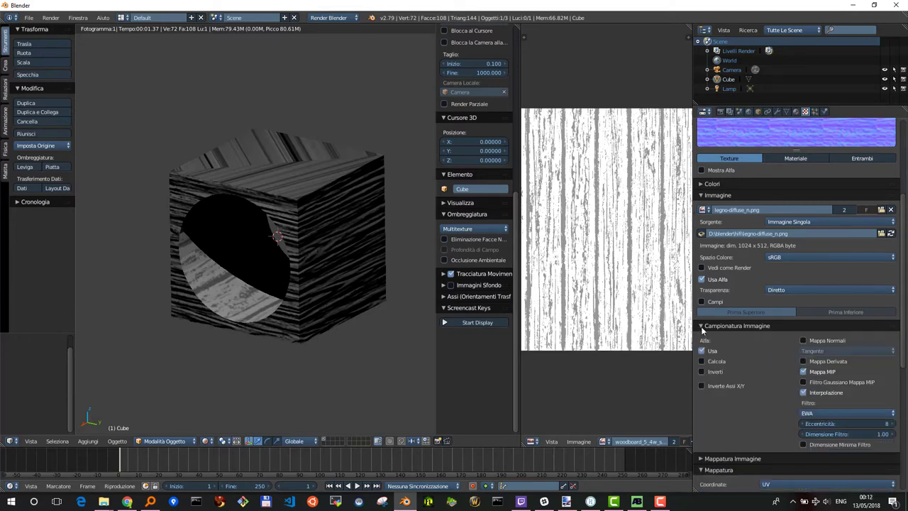
{"action": "left_click", "coordinate": [804, 341]}
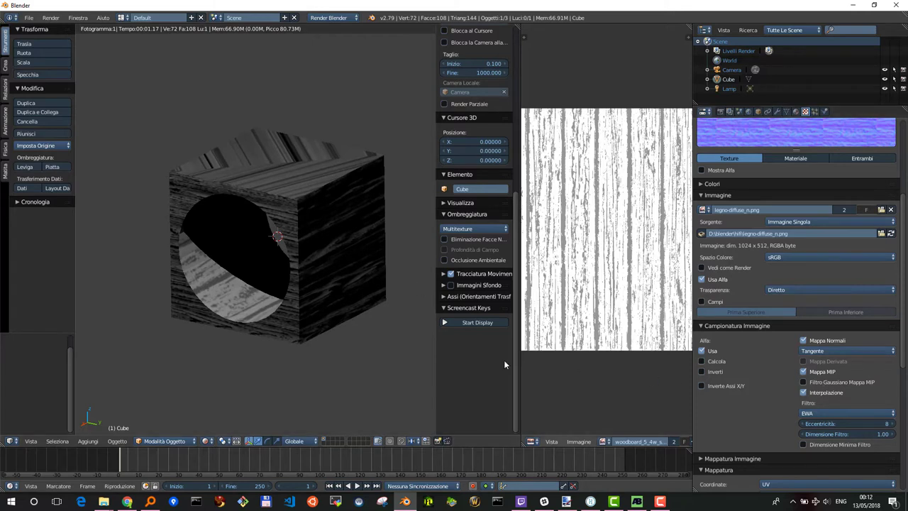
{"action": "left_click_drag", "start_coordinate": [903, 309], "coordinate": [905, 419]}
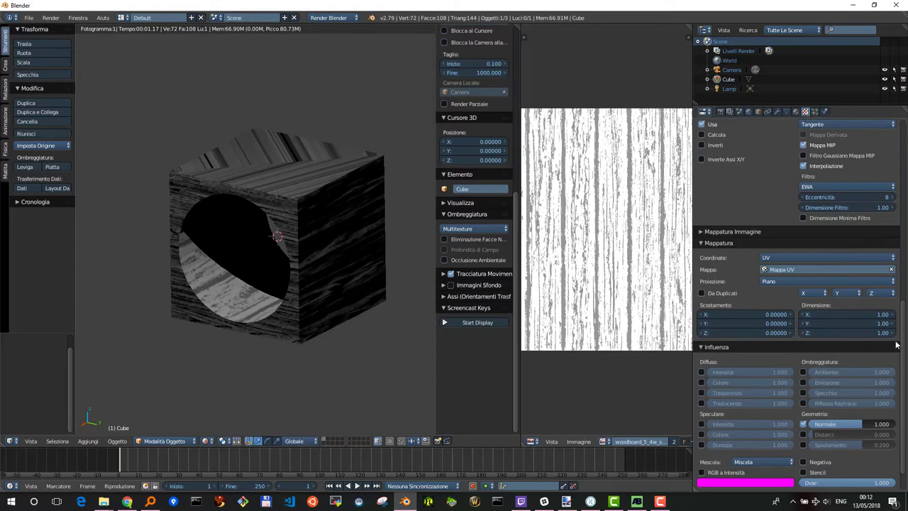
{"action": "left_click_drag", "start_coordinate": [903, 342], "coordinate": [903, 152]}
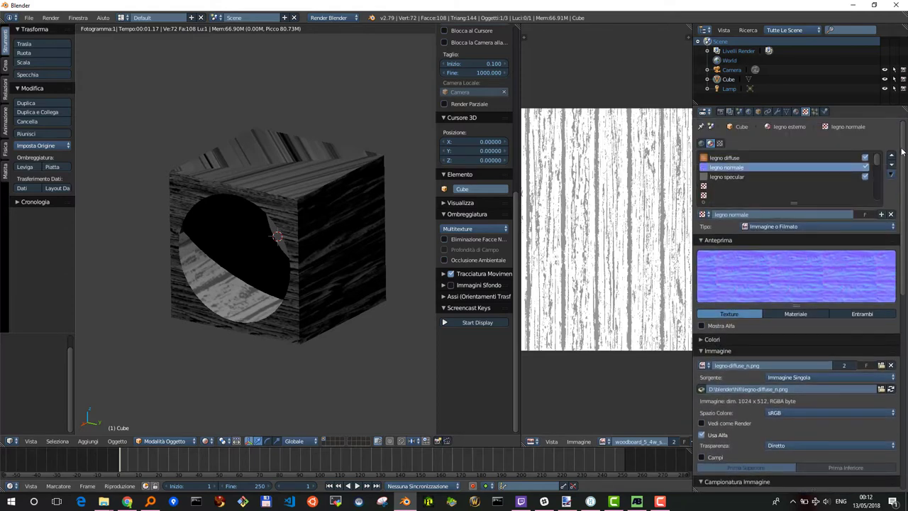
- Make legno specular drive Speculare Intensità and Durezza instead of Diffuso Colore
{"action": "left_click", "coordinate": [727, 176]}
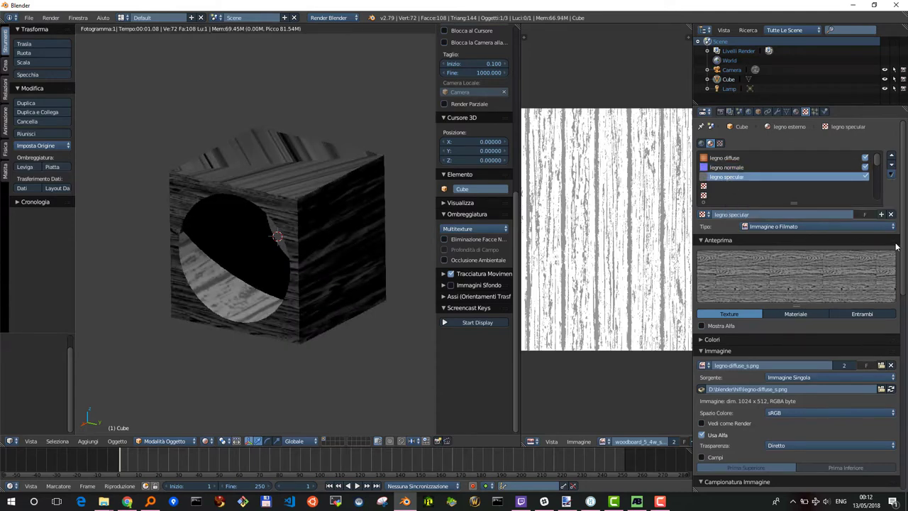
{"action": "left_click_drag", "start_coordinate": [902, 252], "coordinate": [903, 397]}
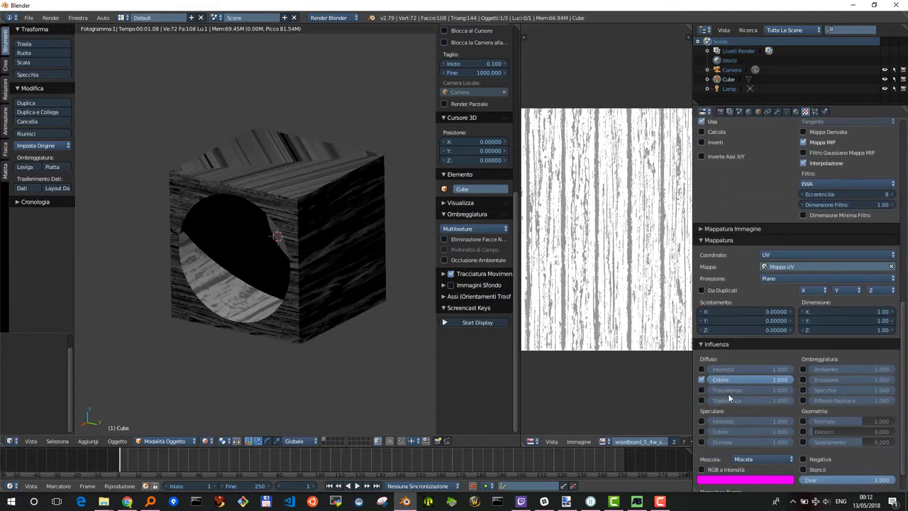
{"action": "left_click", "coordinate": [701, 379]}
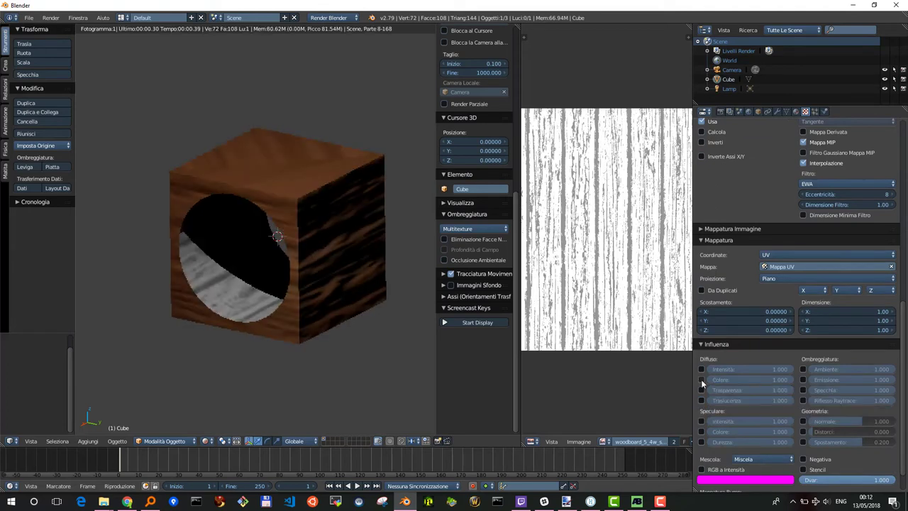
{"action": "left_click", "coordinate": [702, 422]}
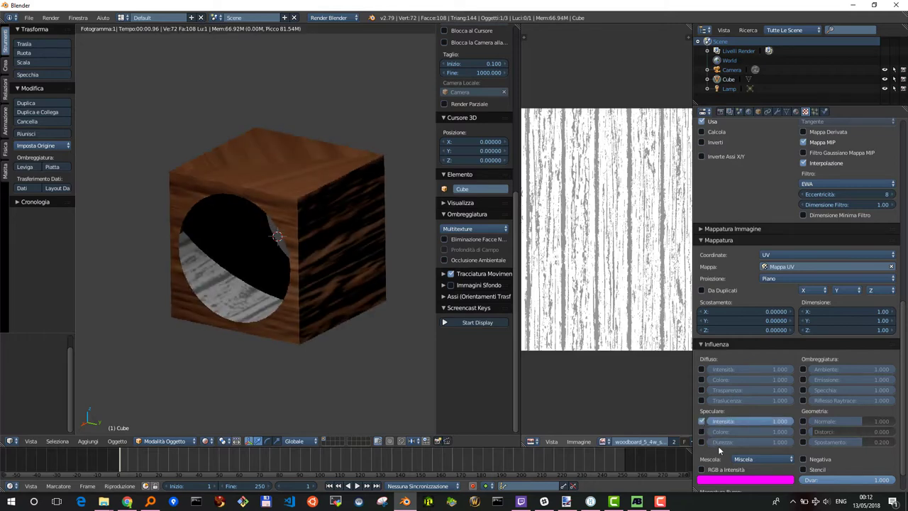
{"action": "left_click", "coordinate": [701, 442]}
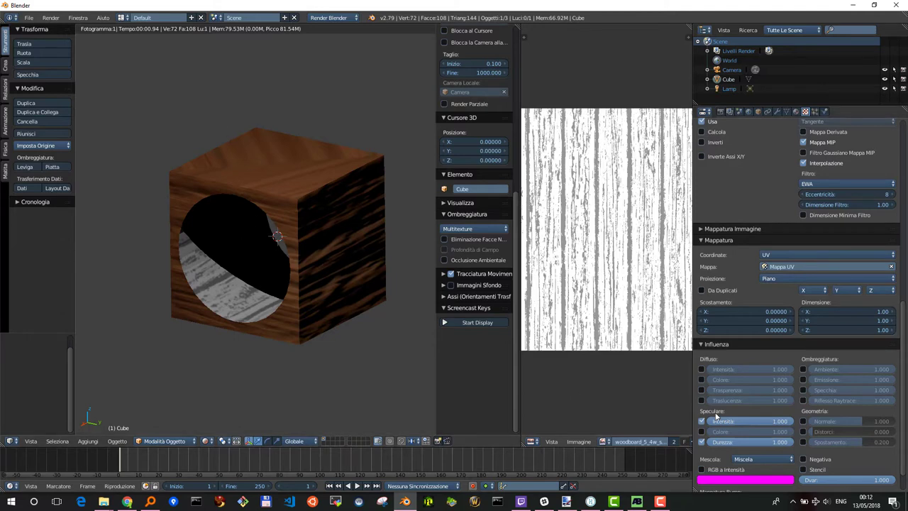
{"action": "left_click_drag", "start_coordinate": [905, 390], "coordinate": [902, 191]}
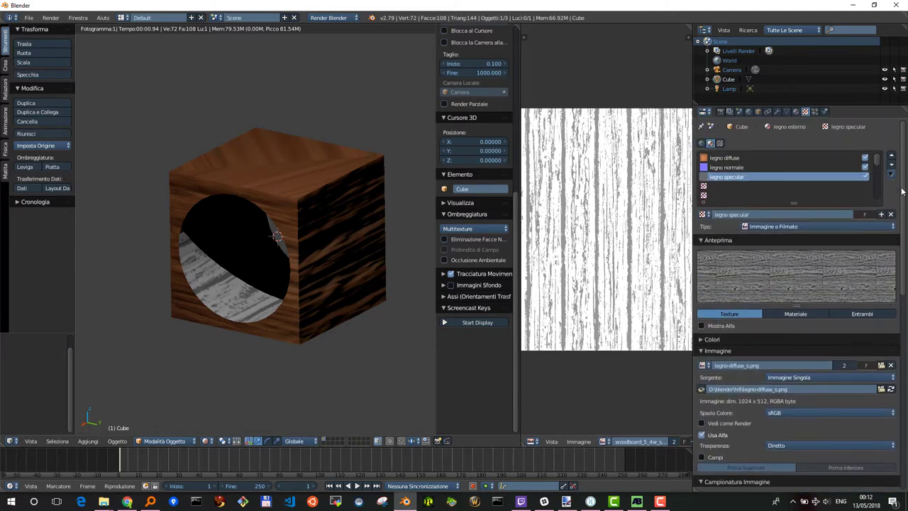
{"action": "left_click", "coordinate": [796, 112]}
- Make legno interno's legno scuro n affect Geometria Normale as a tangent-space normal map
{"action": "left_click", "coordinate": [735, 156]}
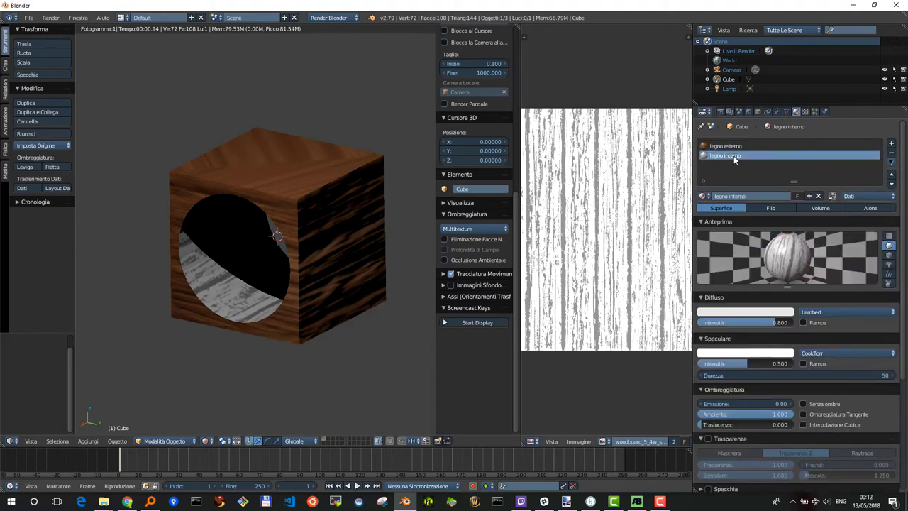
{"action": "left_click", "coordinate": [805, 112]}
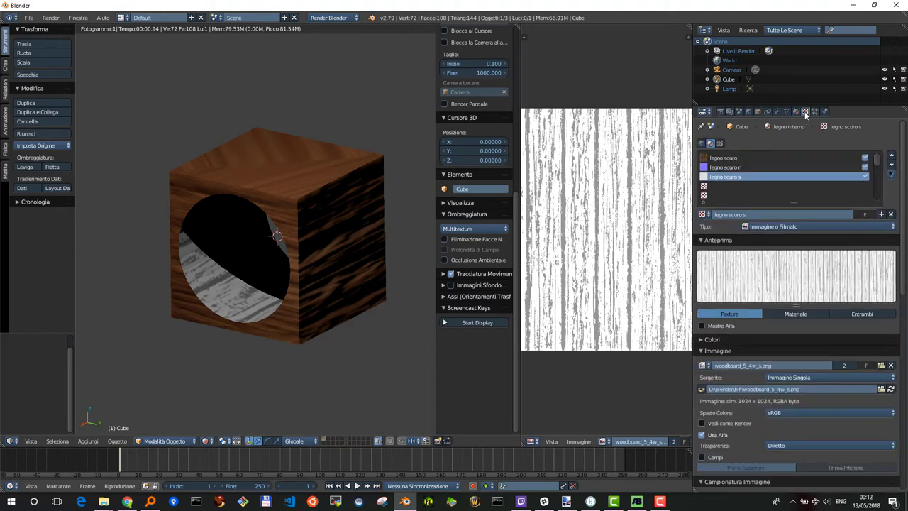
{"action": "left_click", "coordinate": [726, 168]}
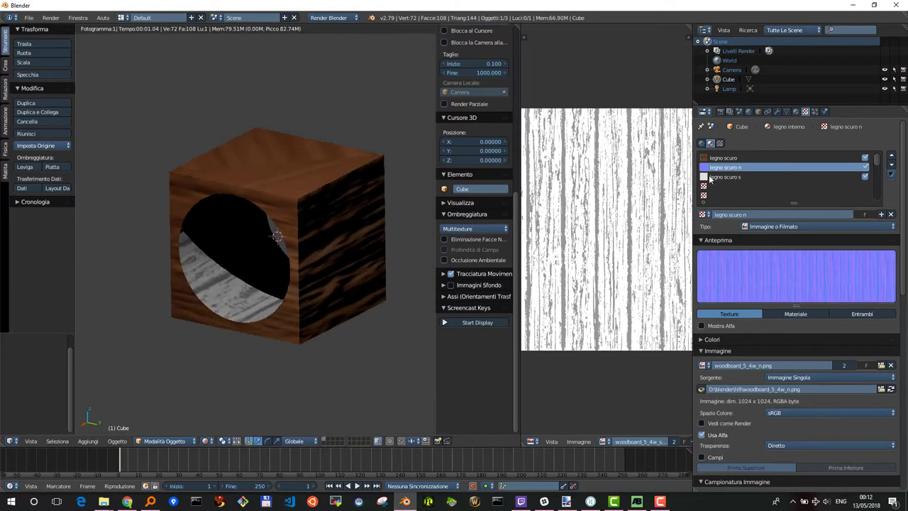
{"action": "scroll", "coordinate": [902, 278], "scroll_direction": "down", "scroll_amount": 10}
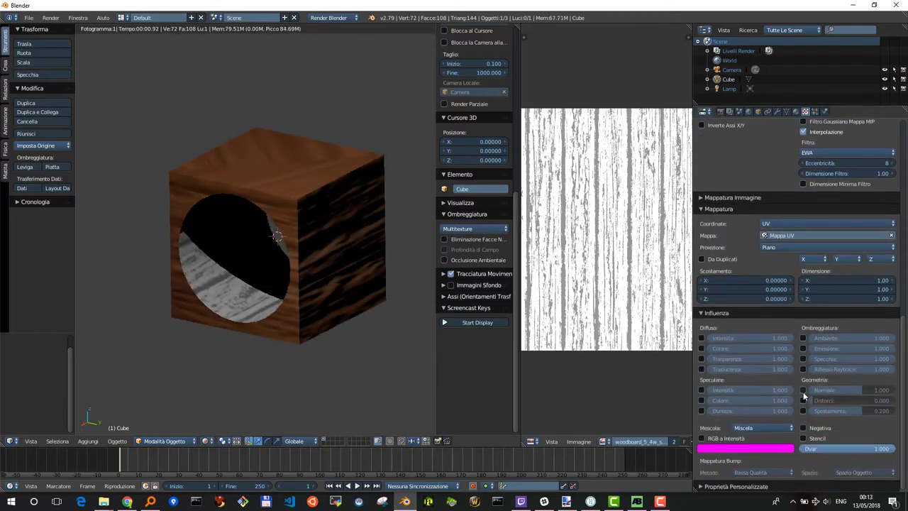
{"action": "left_click", "coordinate": [804, 390]}
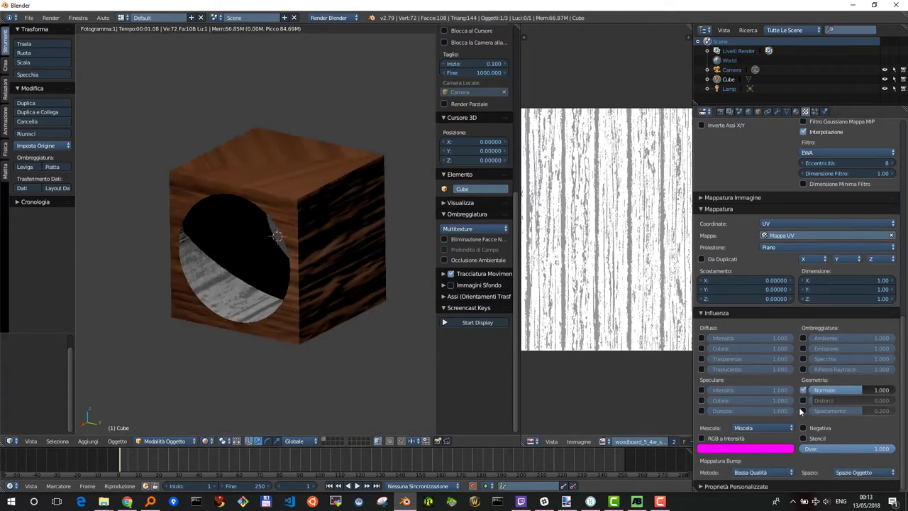
{"action": "left_click_drag", "start_coordinate": [902, 380], "coordinate": [901, 265]}
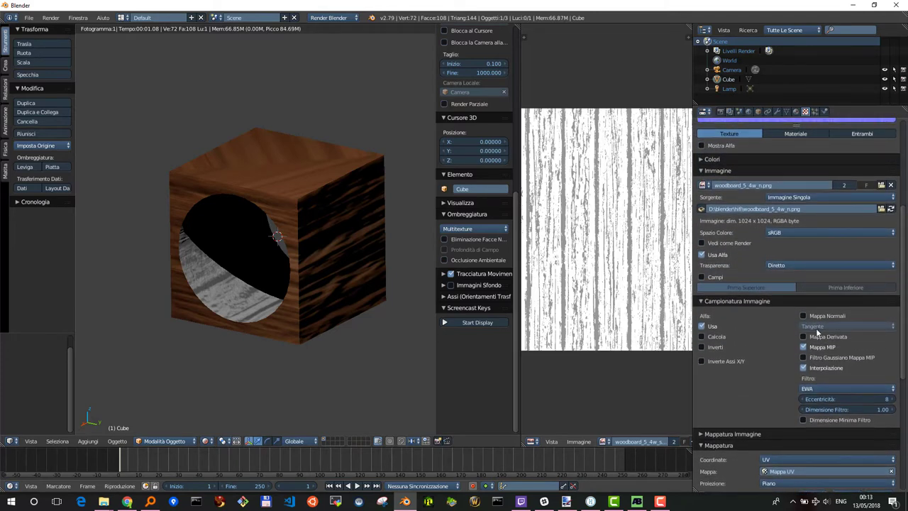
{"action": "left_click", "coordinate": [804, 316]}
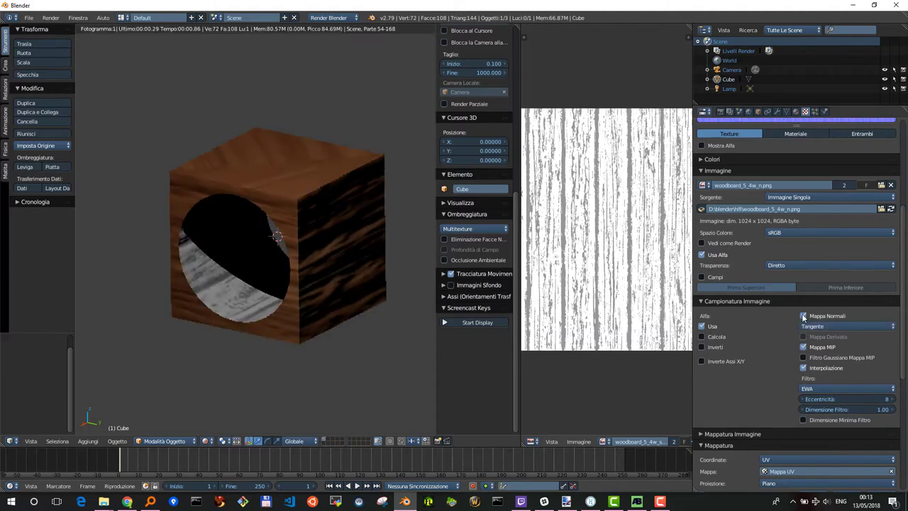
{"action": "left_click_drag", "start_coordinate": [904, 307], "coordinate": [905, 205]}
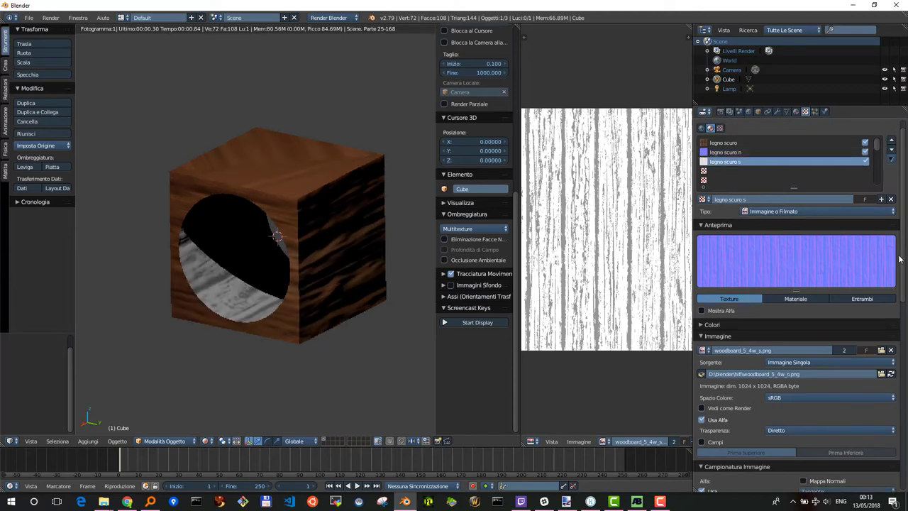
- Switch legno scuro s from Diffuso Colore to Speculare Intensità, then put the cube in Edit Mode
{"action": "left_click_drag", "start_coordinate": [904, 142], "coordinate": [902, 462]}
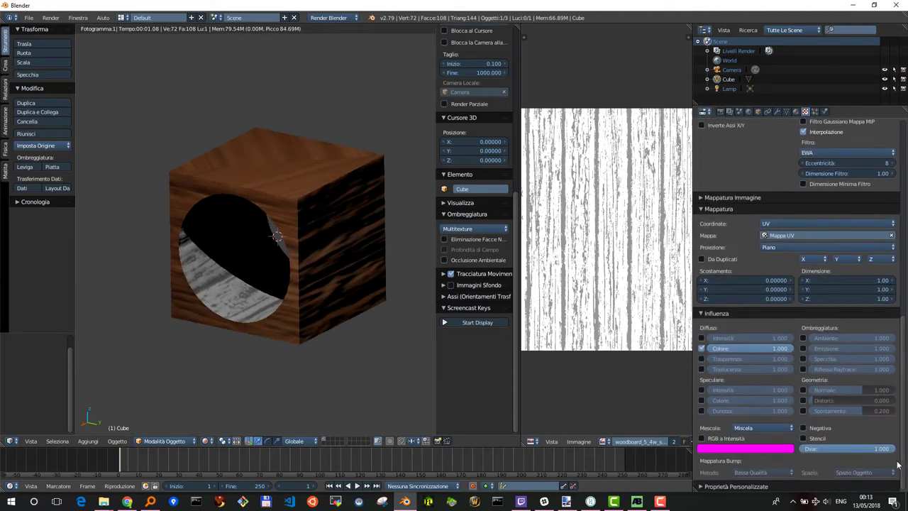
{"action": "left_click", "coordinate": [702, 348]}
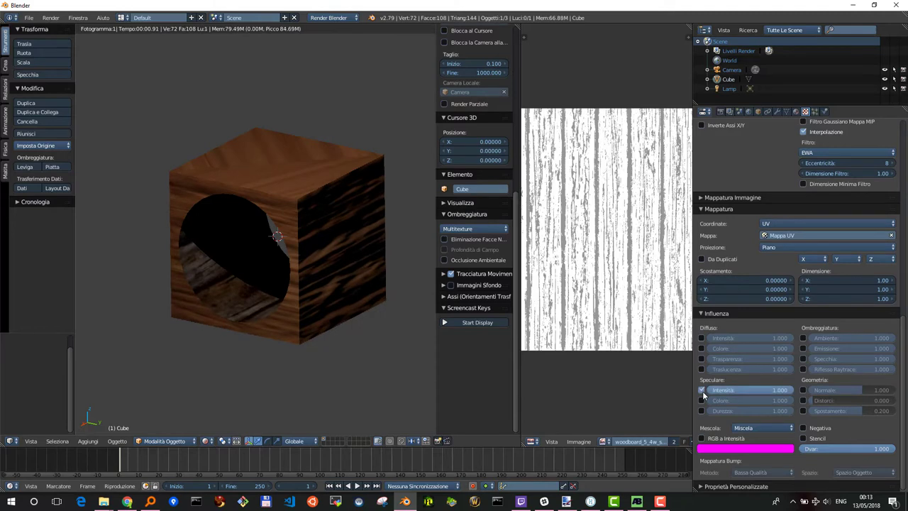
{"action": "left_click", "coordinate": [702, 391]}
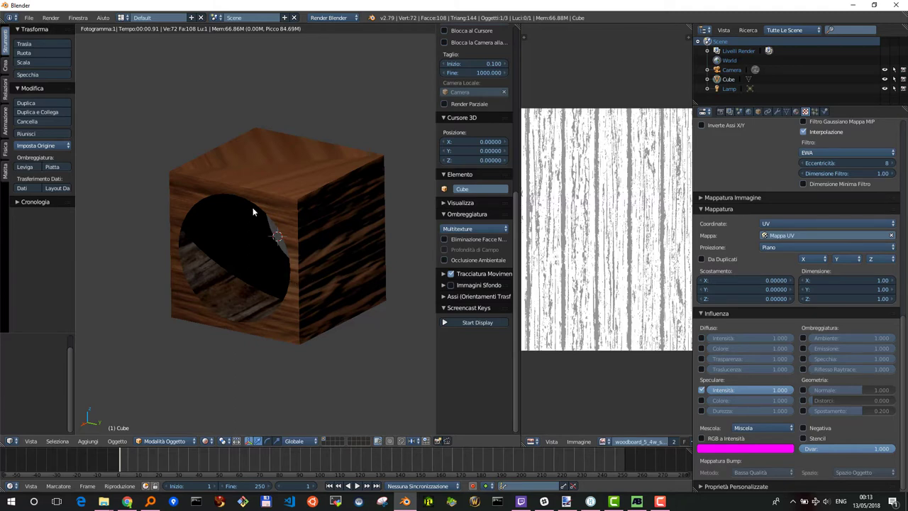
{"action": "key", "text": "Tab"}
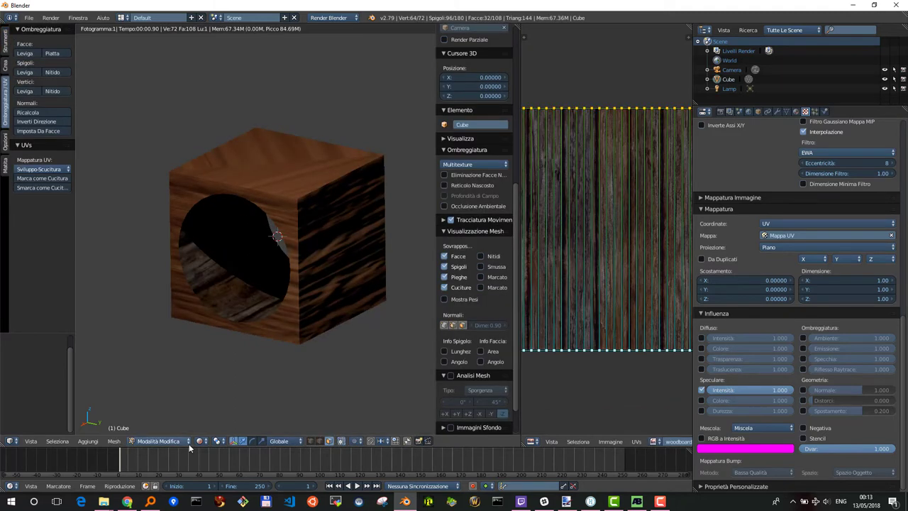
- Show the holed cube in Texture shading, return to Object Mode, and open the File menu
{"action": "left_click", "coordinate": [198, 441]}
{"action": "left_click", "coordinate": [209, 404]}
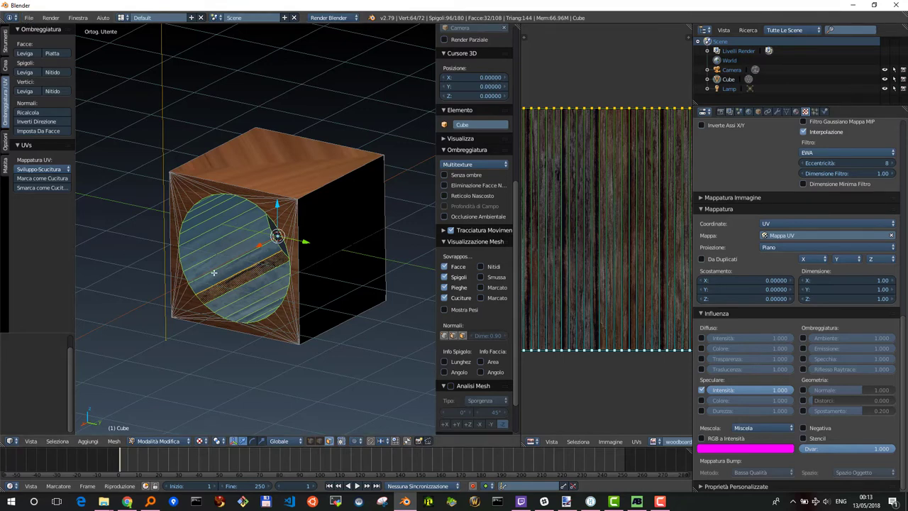
{"action": "key", "text": "Tab"}
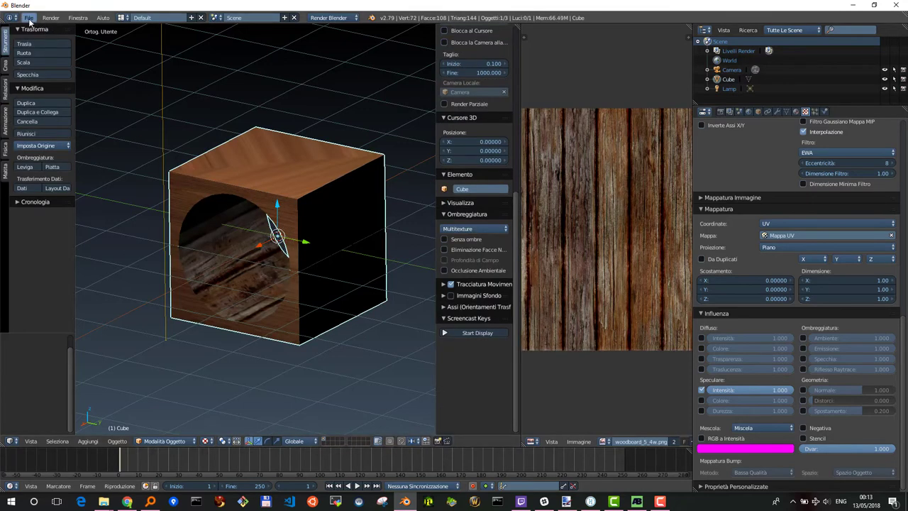
{"action": "left_click", "coordinate": [29, 18]}
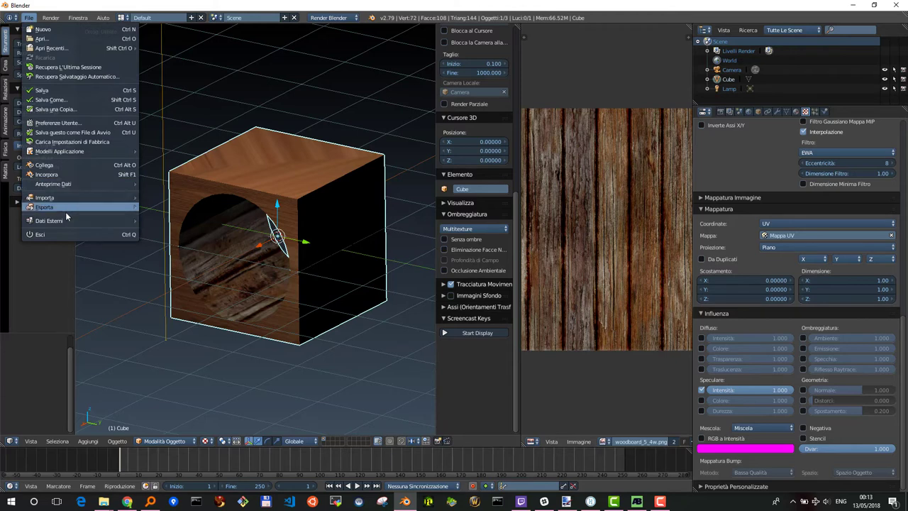
{"action": "mouse_move", "coordinate": [44, 206]}
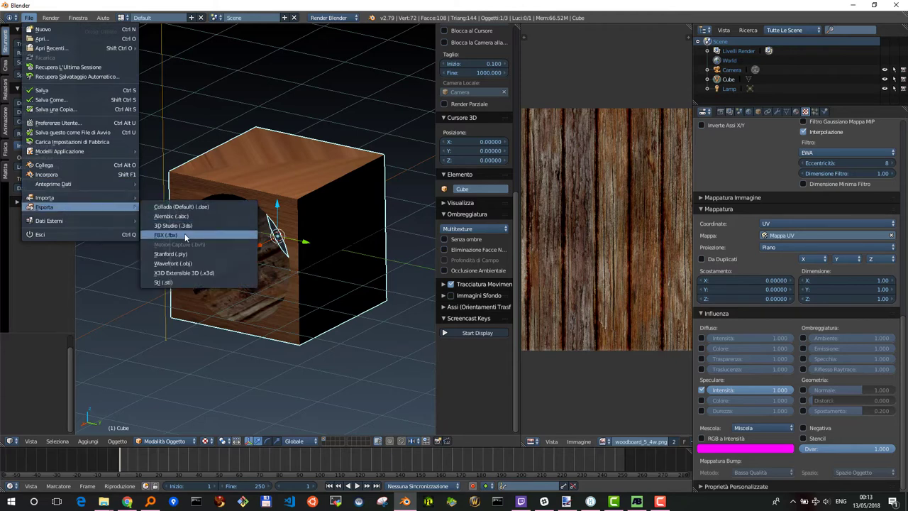
- Export the cube to D:\blender\hifi as FBX named 'cubo hf 4 buco normali e speculari.fbx'
{"action": "left_click", "coordinate": [185, 234]}
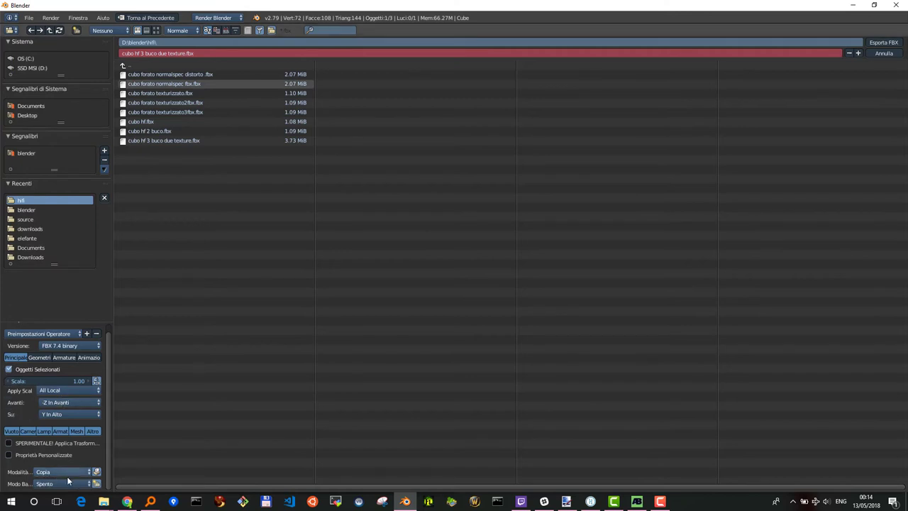
{"action": "left_click", "coordinate": [150, 53]}
{"action": "left_click", "coordinate": [143, 53]}
{"action": "type", "text": "4"}
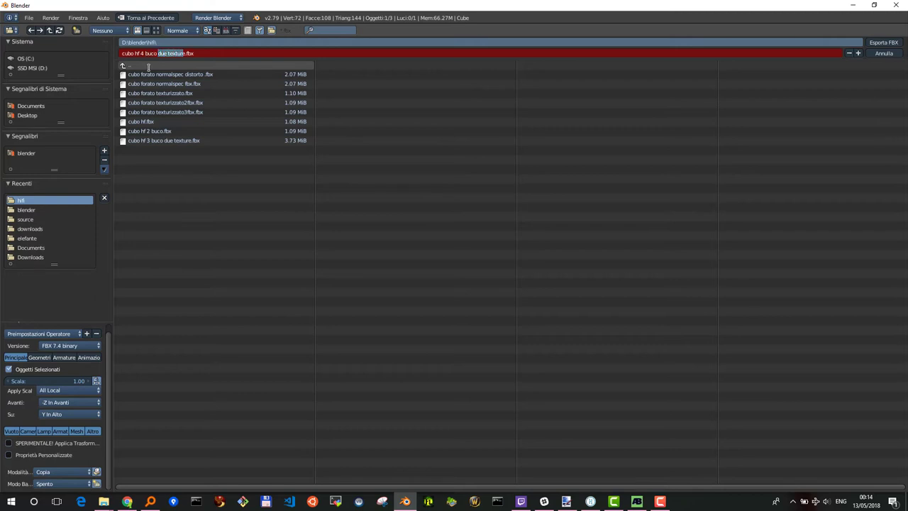
{"action": "type", "text": "normali"}
{"action": "key", "text": "Return"}
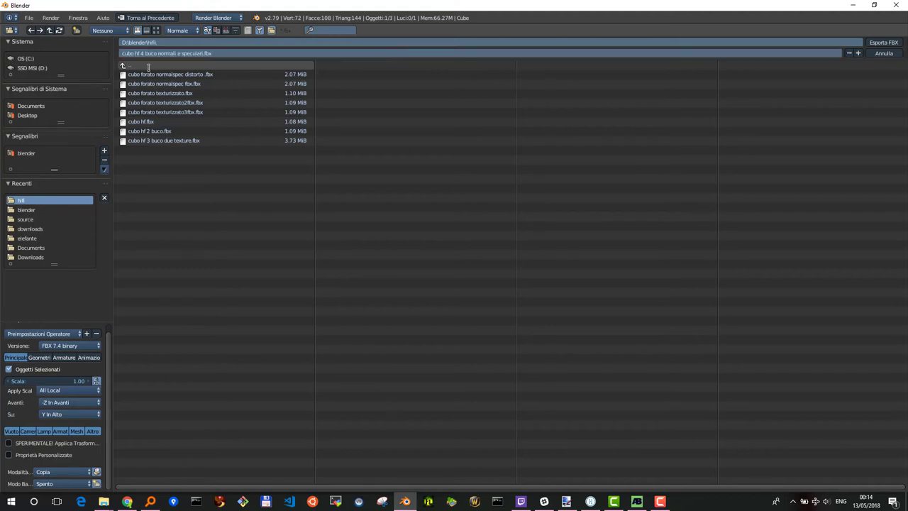
{"action": "left_click", "coordinate": [104, 502]}
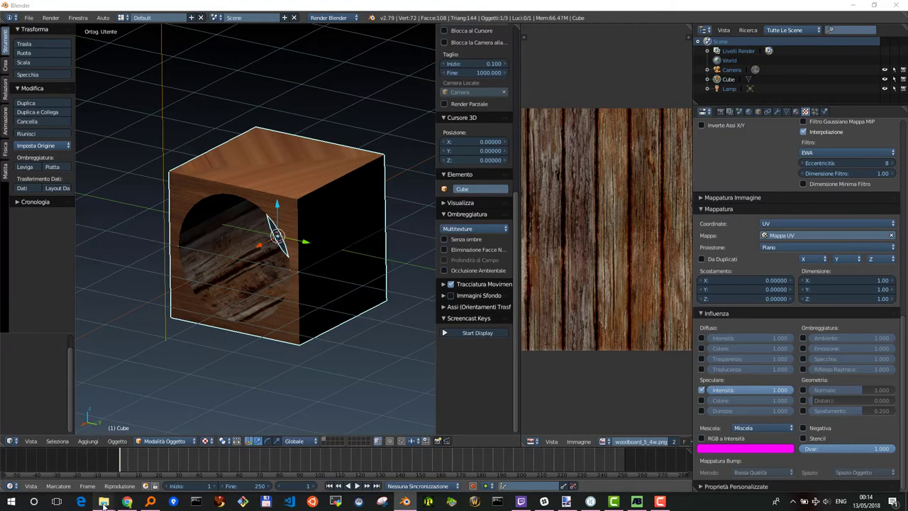
{"action": "mouse_move", "coordinate": [103, 463]}
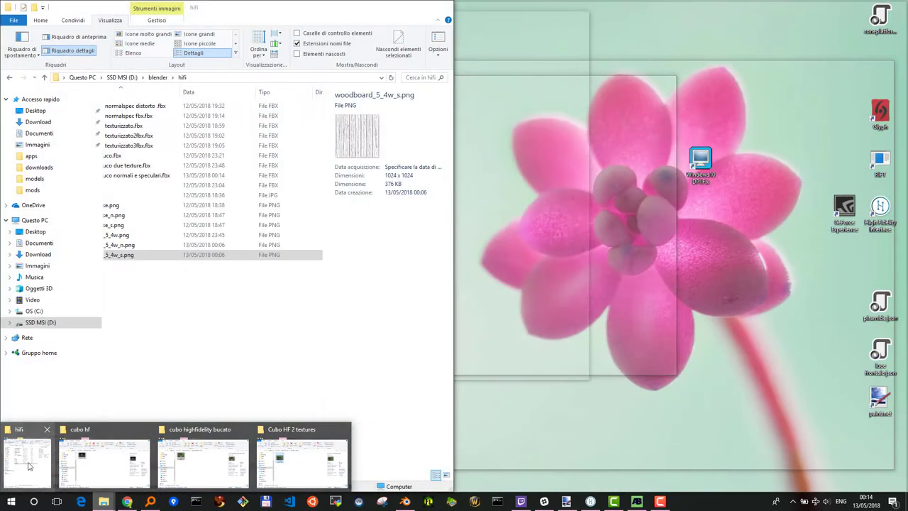
- Sort the maximized hifi folder by date and select the new 6,837 KB FBX file
{"action": "left_click", "coordinate": [29, 465]}
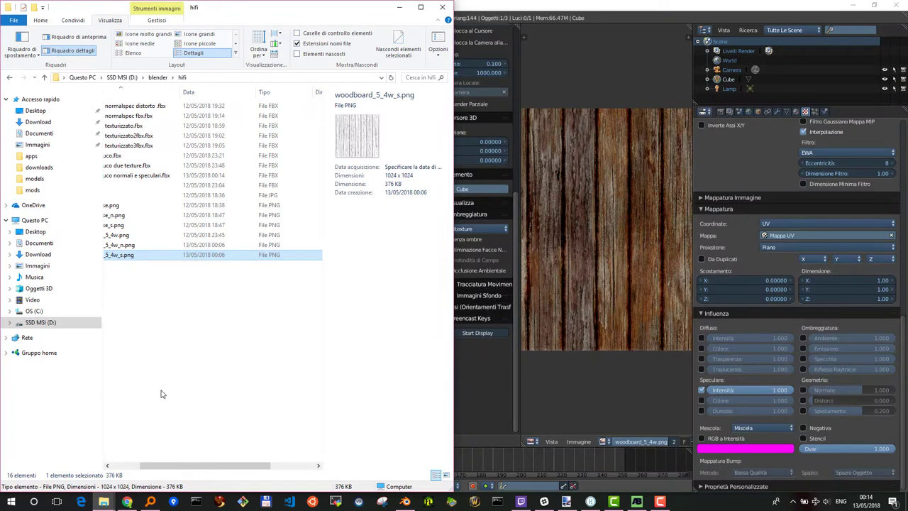
{"action": "left_click_drag", "start_coordinate": [170, 465], "coordinate": [92, 461]}
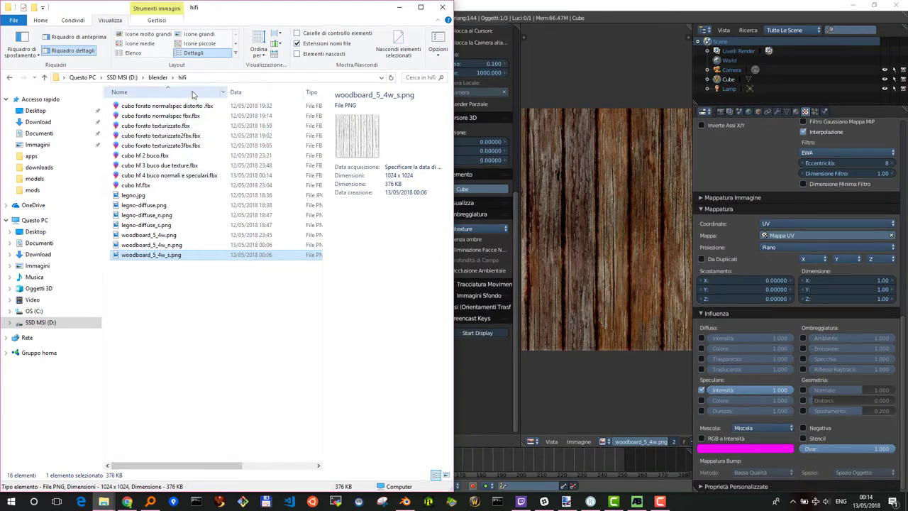
{"action": "left_click", "coordinate": [241, 93]}
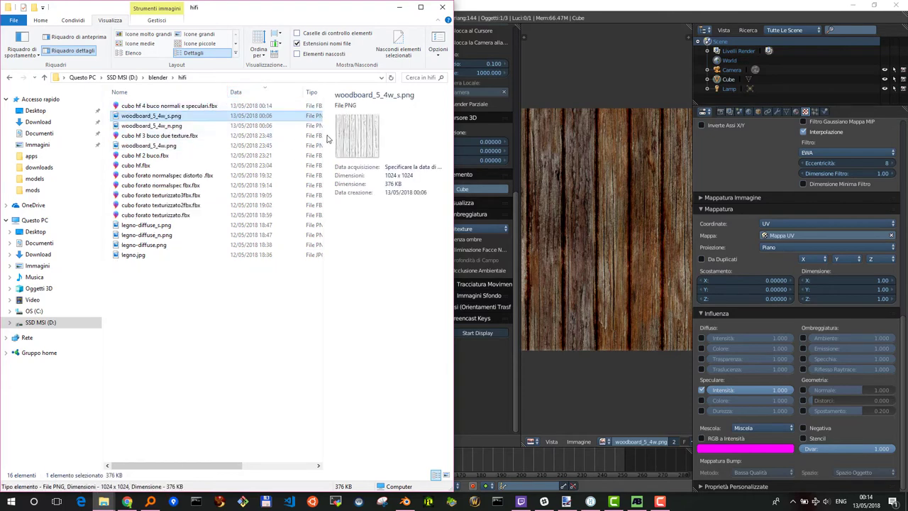
{"action": "left_click", "coordinate": [420, 8]}
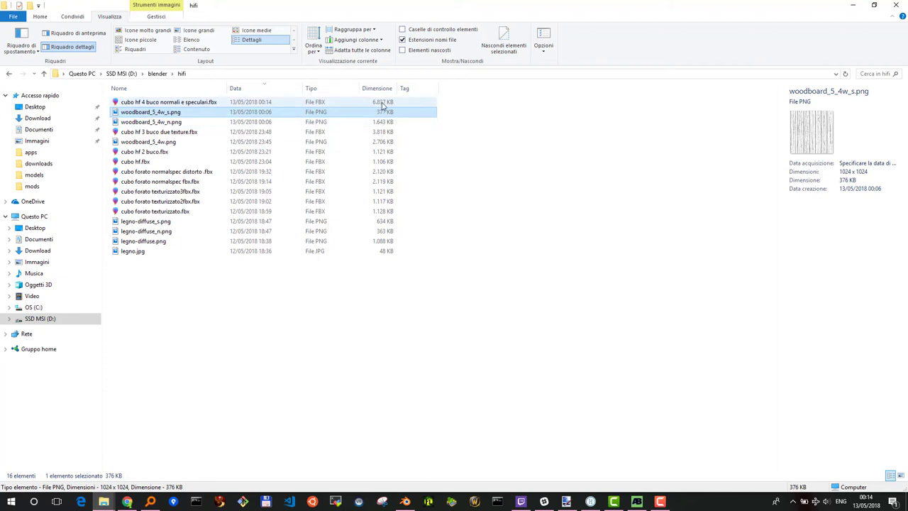
{"action": "left_click", "coordinate": [178, 101]}
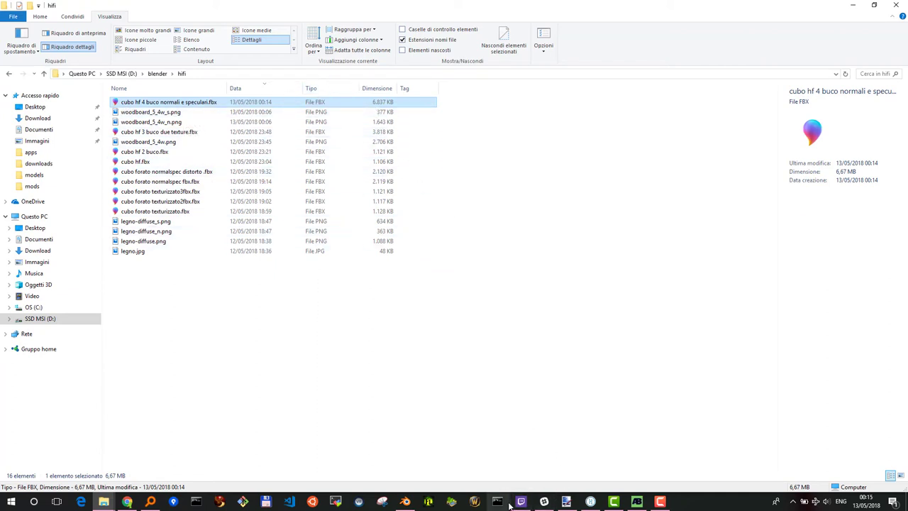
{"action": "mouse_move", "coordinate": [566, 501]}
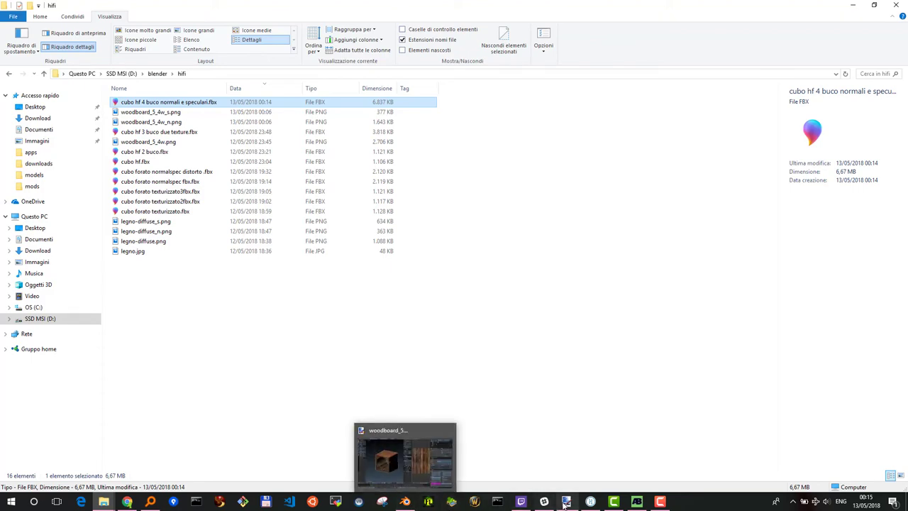
{"action": "left_click", "coordinate": [590, 501]}
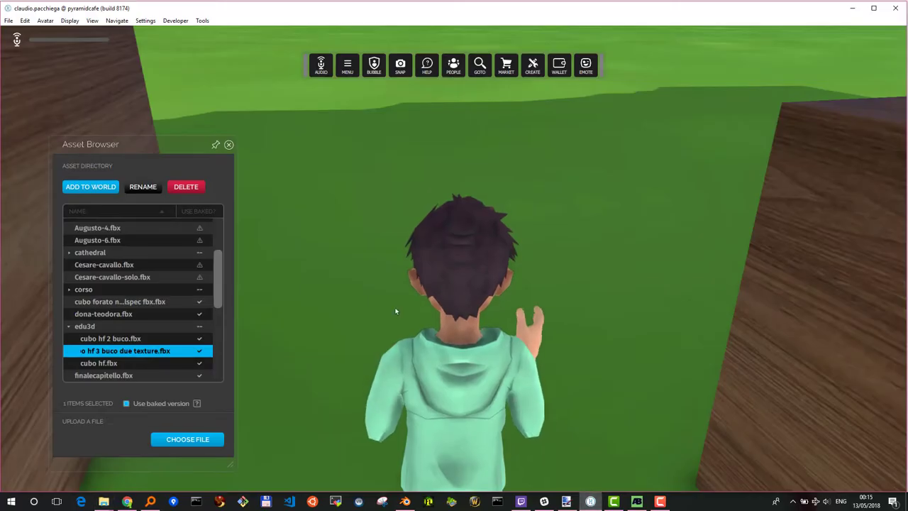
- Upload the newest FBX, the holed cube, to the edu3d assets path
{"action": "left_click", "coordinate": [191, 439]}
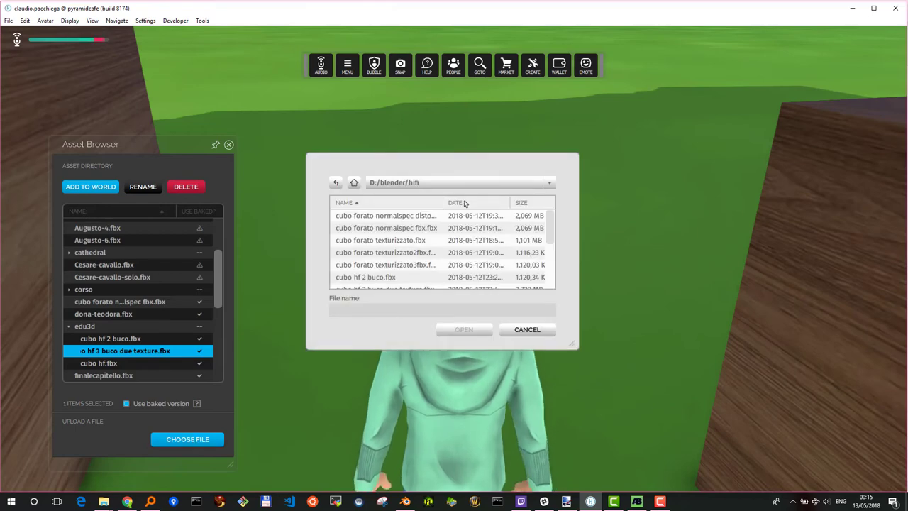
{"action": "left_click", "coordinate": [465, 203]}
{"action": "left_click", "coordinate": [464, 203]}
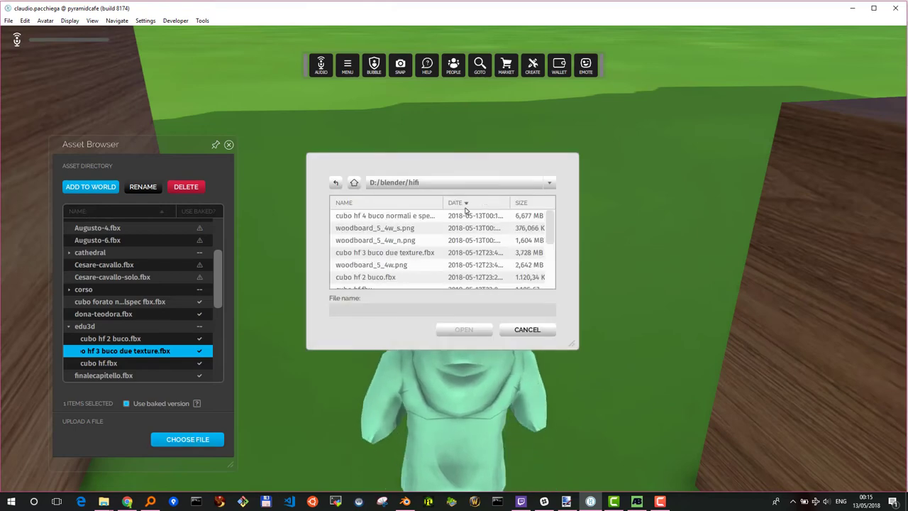
{"action": "left_click", "coordinate": [381, 219]}
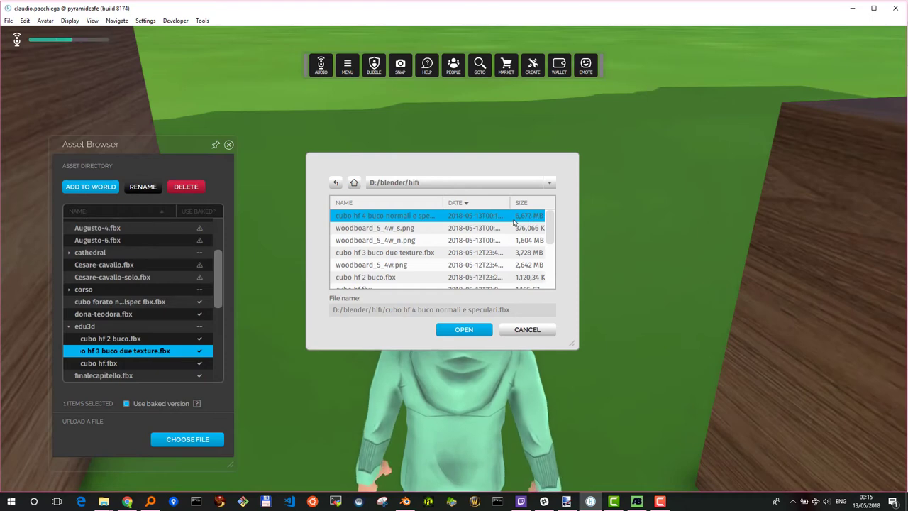
{"action": "left_click", "coordinate": [468, 331]}
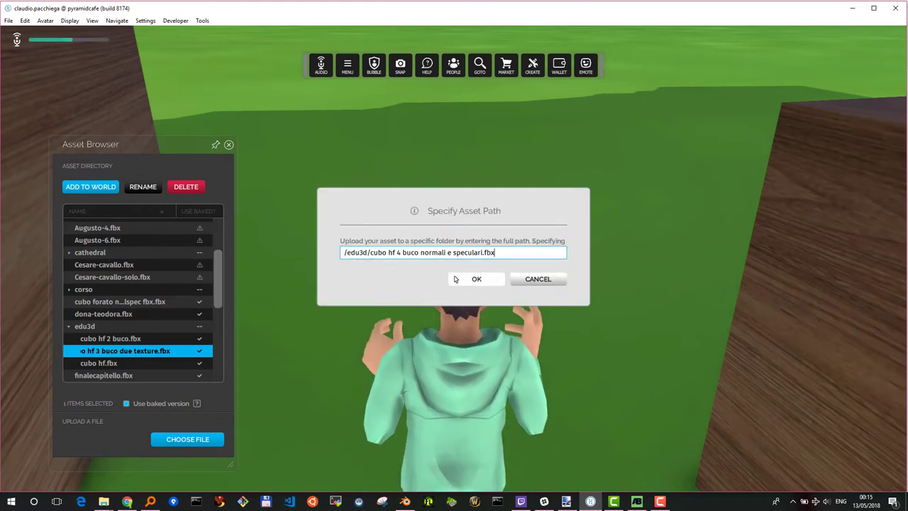
{"action": "left_click", "coordinate": [474, 280]}
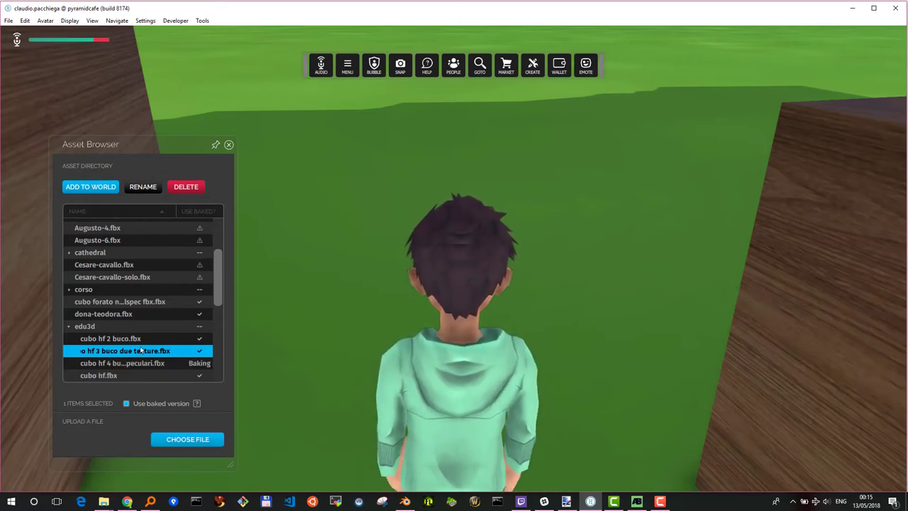
- Add the uploaded holed cube to the world with Exact - All polygons collisions
{"action": "scroll", "coordinate": [217, 308], "scroll_direction": "down", "scroll_amount": 1}
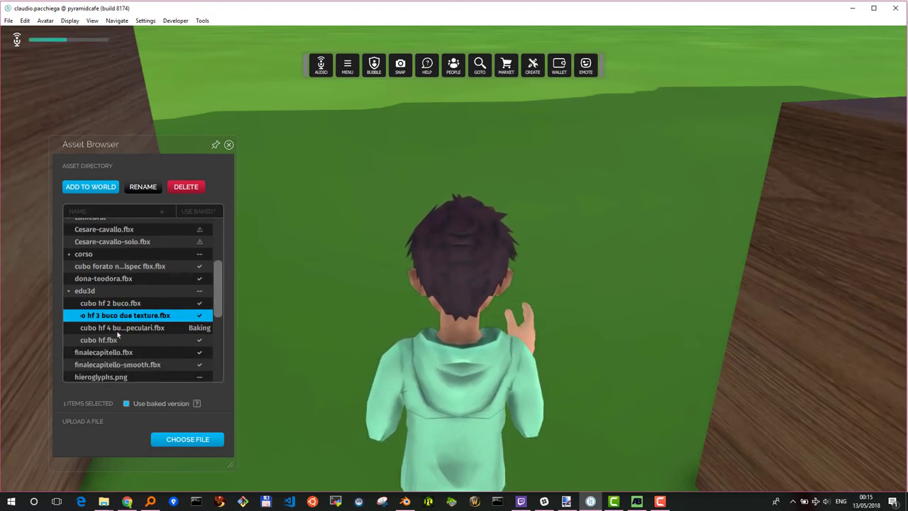
{"action": "left_click", "coordinate": [167, 328]}
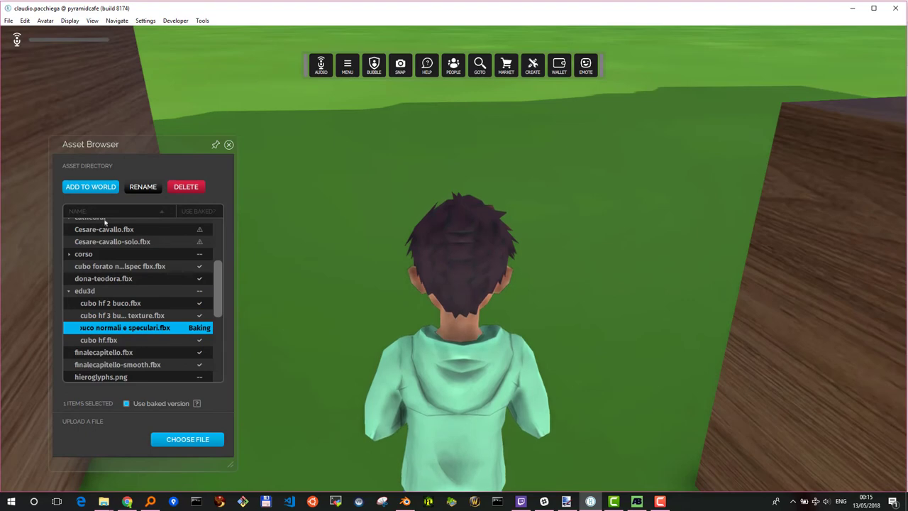
{"action": "left_click", "coordinate": [90, 187]}
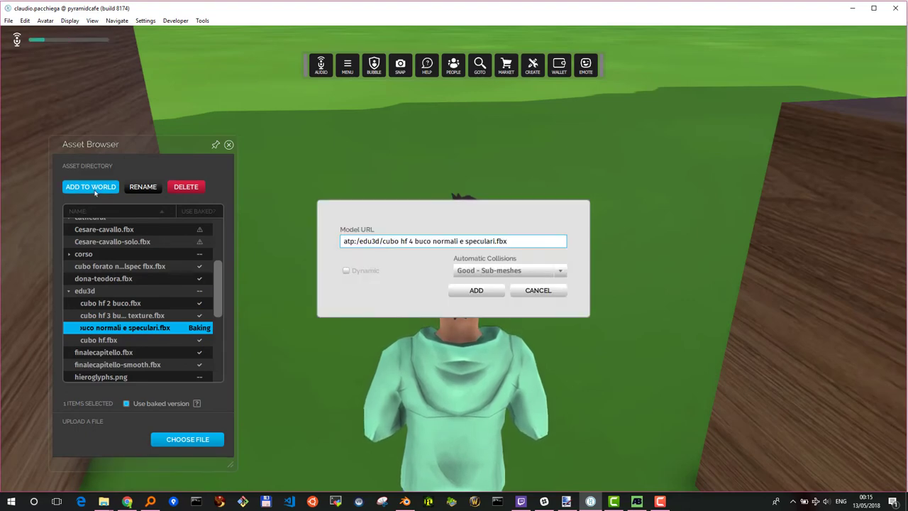
{"action": "left_click", "coordinate": [483, 272]}
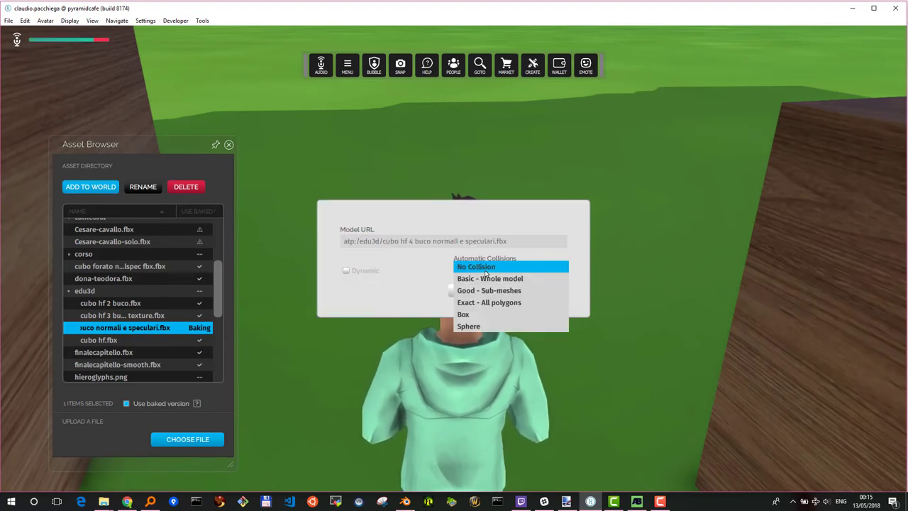
{"action": "left_click", "coordinate": [494, 303]}
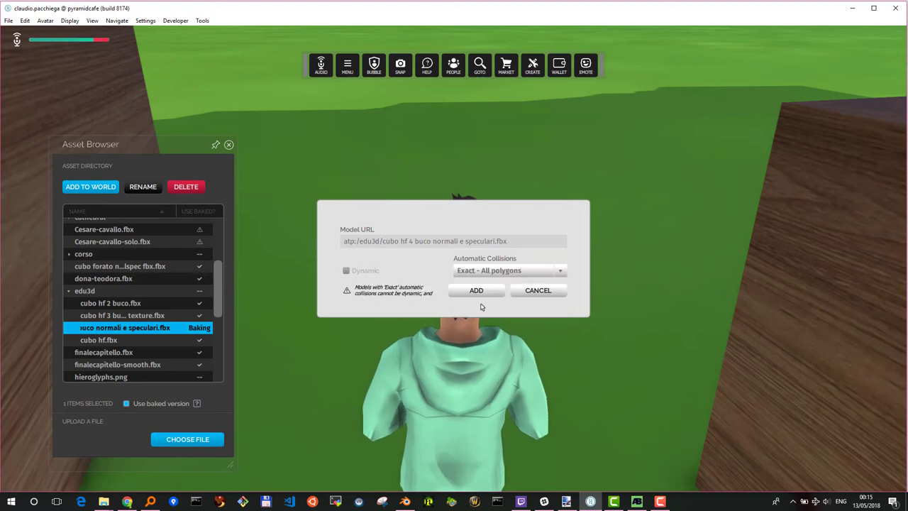
{"action": "left_click", "coordinate": [468, 290]}
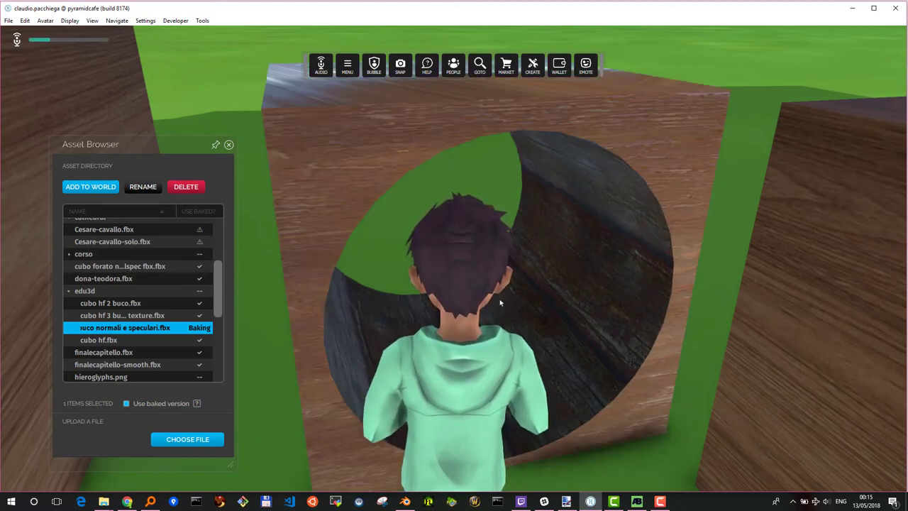
- Walk the avatar around and onto the holed cube, then back away to see all cubes
{"action": "key", "text": "a"}
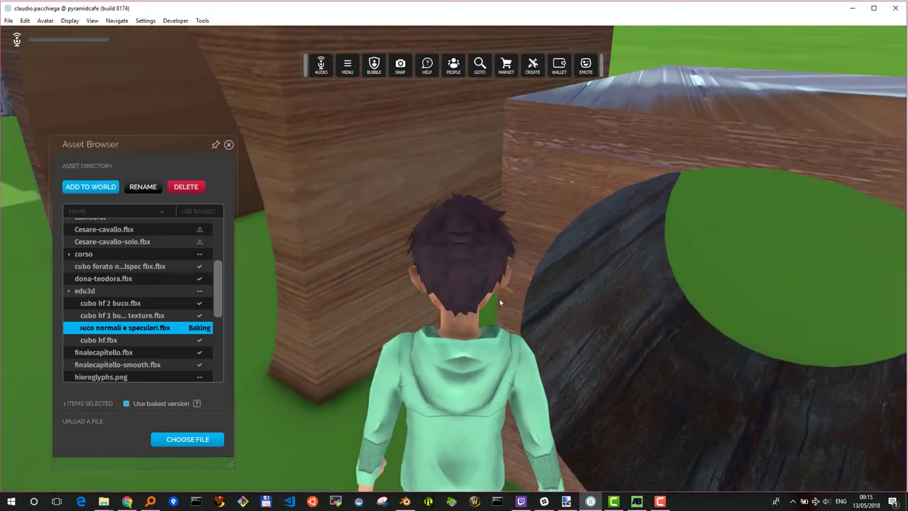
{"action": "key", "text": "d"}
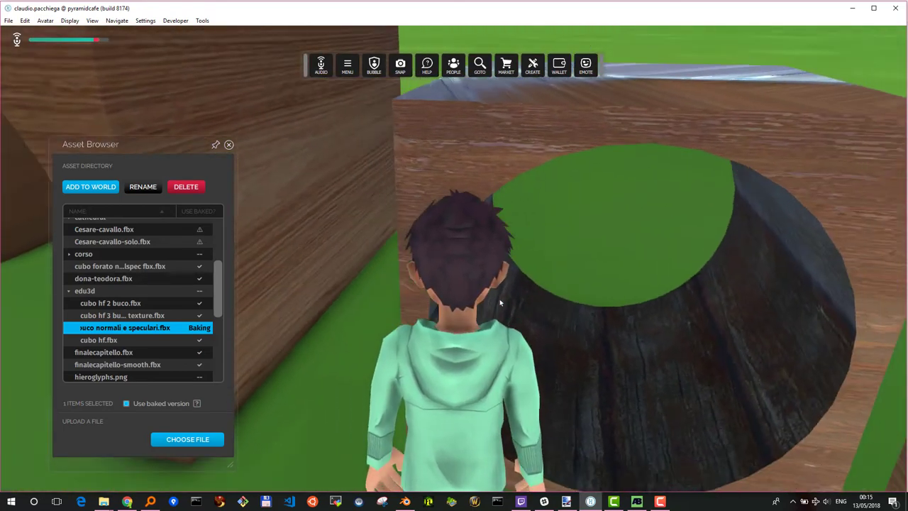
{"action": "key", "text": "space"}
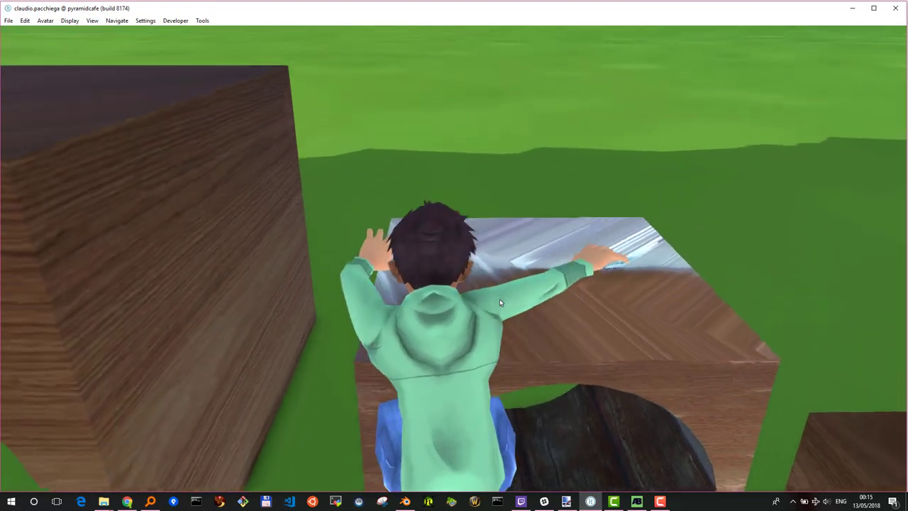
{"action": "key", "text": "w"}
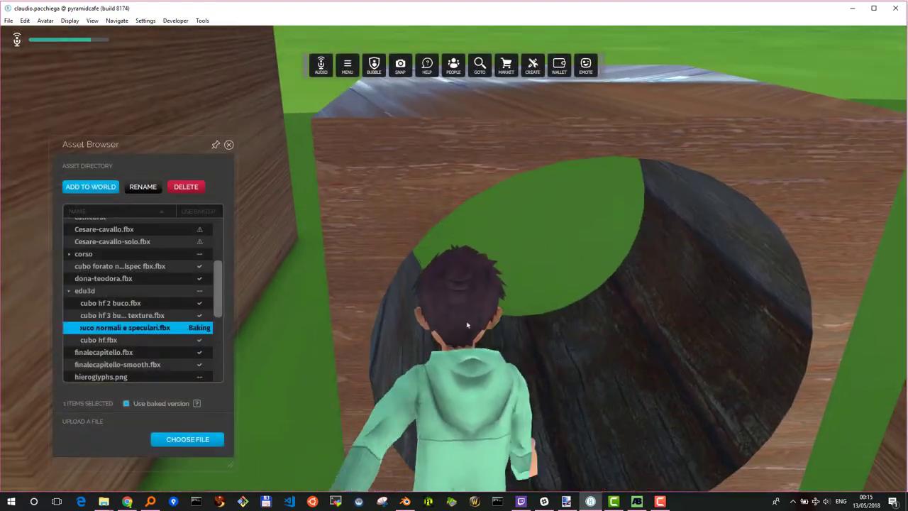
{"action": "key", "text": "s"}
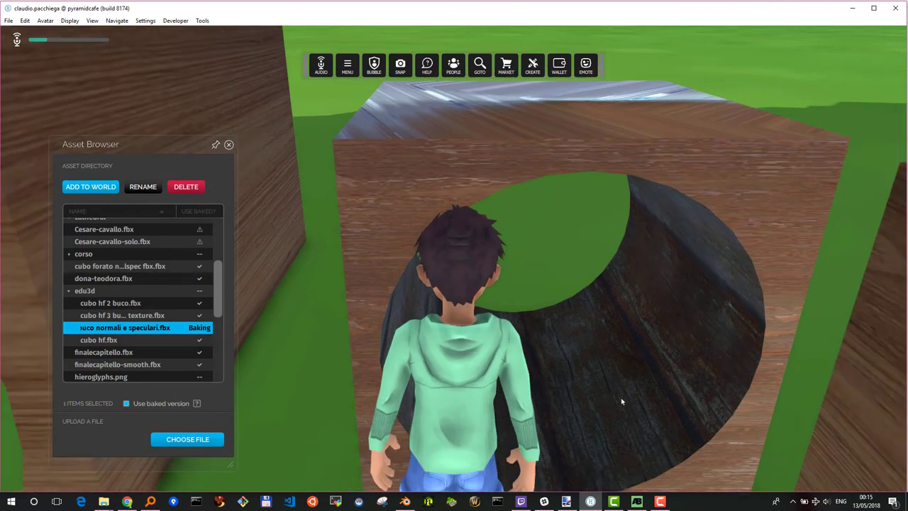
{"action": "key", "text": "s"}
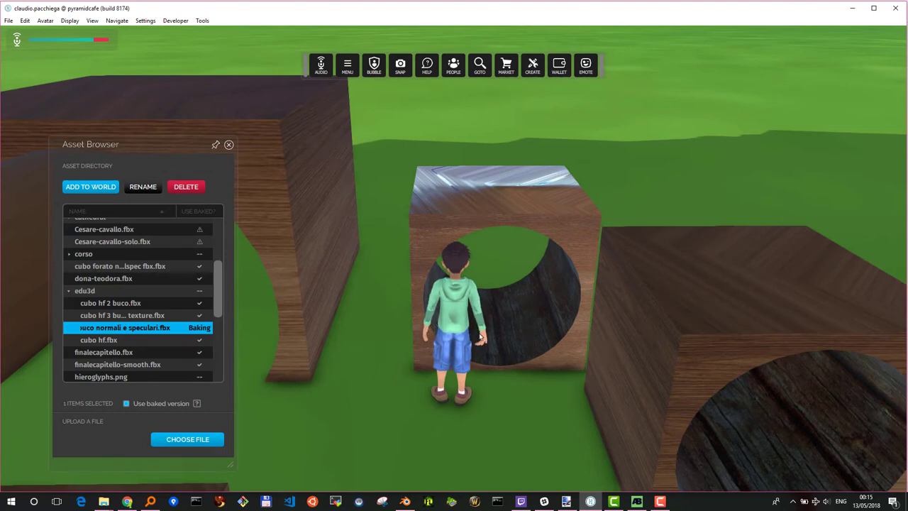
{"action": "key", "text": "s"}
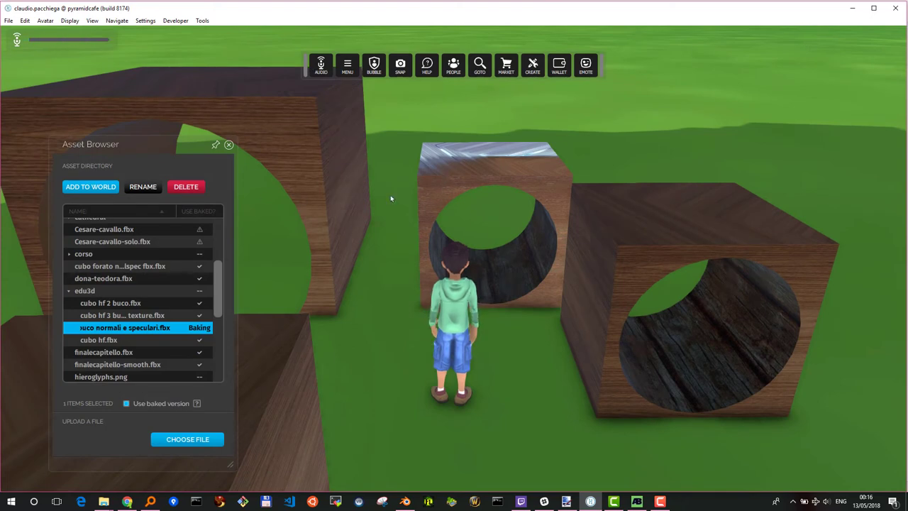
- Close the Asset Browser and rescale the holed cube to 200%, 4 m per side
{"action": "left_click", "coordinate": [233, 146]}
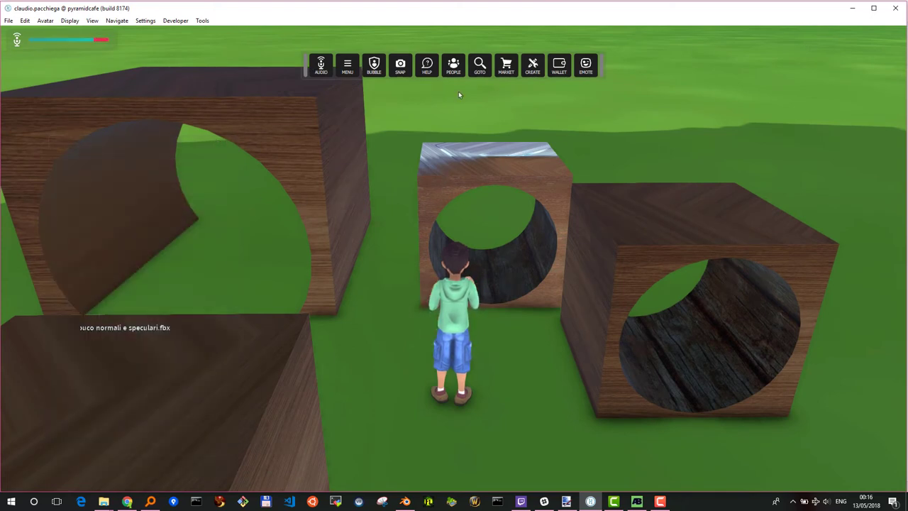
{"action": "left_click", "coordinate": [533, 67]}
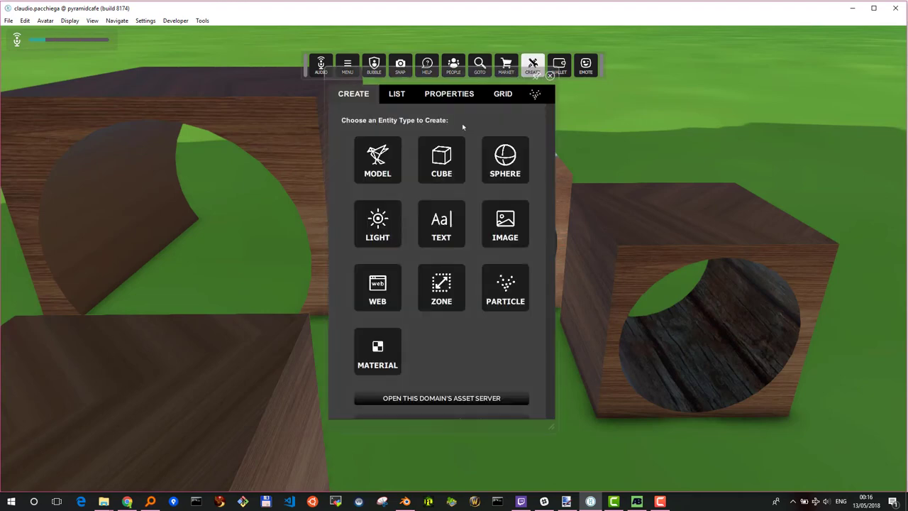
{"action": "left_click", "coordinate": [395, 95]}
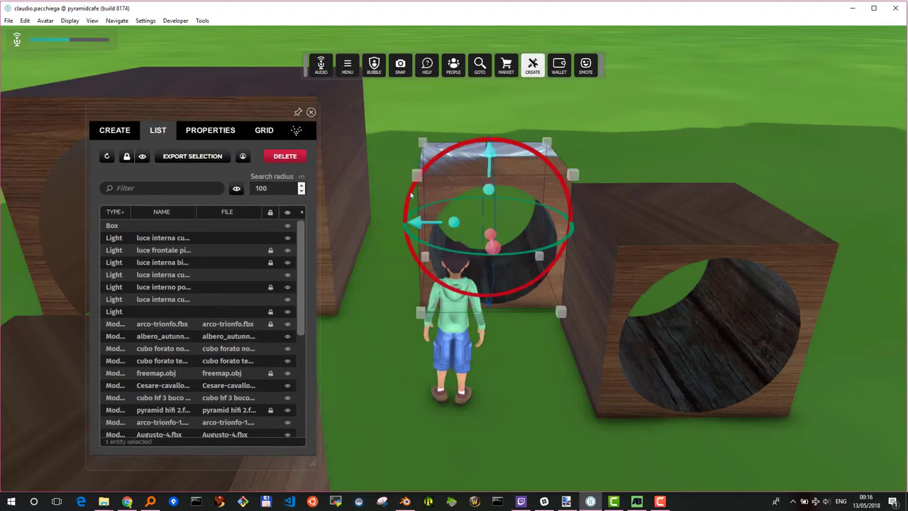
{"action": "left_click", "coordinate": [219, 132]}
{"action": "scroll", "coordinate": [312, 269], "scroll_direction": "down", "scroll_amount": 5}
{"action": "scroll", "coordinate": [307, 340], "scroll_direction": "down", "scroll_amount": 5}
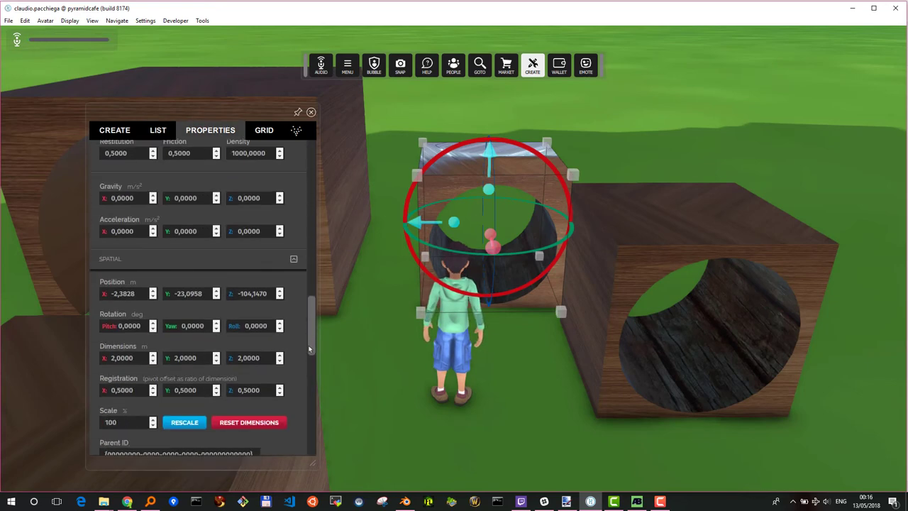
{"action": "scroll", "coordinate": [303, 405], "scroll_direction": "down", "scroll_amount": 10}
{"action": "scroll", "coordinate": [304, 401], "scroll_direction": "up", "scroll_amount": 4}
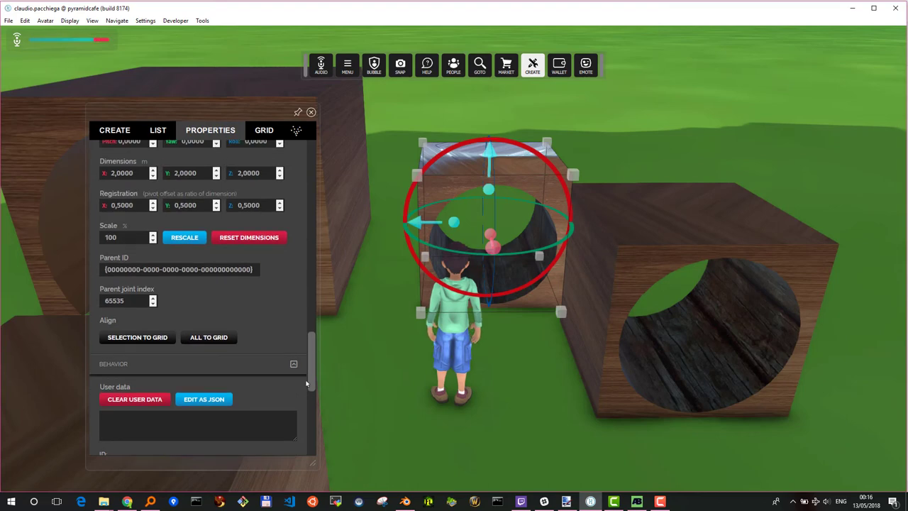
{"action": "scroll", "coordinate": [128, 241], "scroll_direction": "up", "scroll_amount": 2}
{"action": "type", "text": "200"}
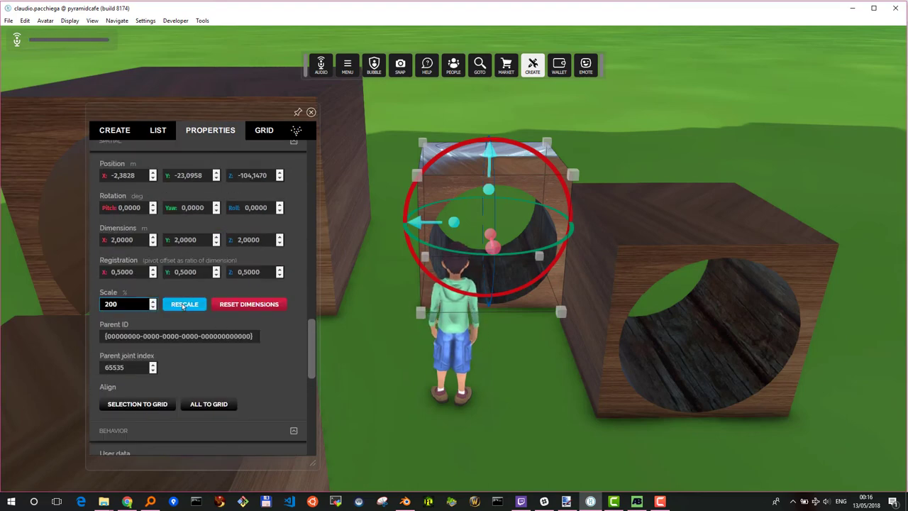
{"action": "left_click", "coordinate": [183, 304]}
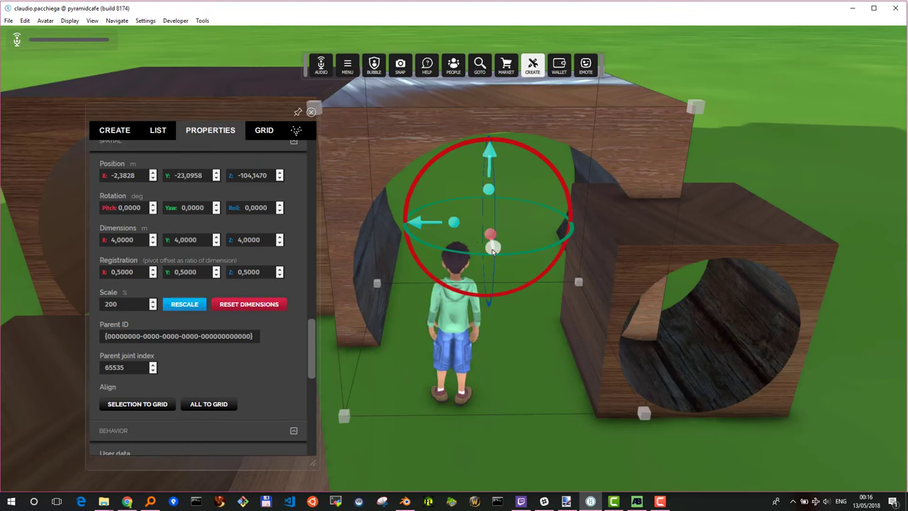
- Drag the enlarged cube beside the others, close the edit panel, and walk toward its tunnel
{"action": "left_click_drag", "start_coordinate": [493, 232], "coordinate": [485, 206]}
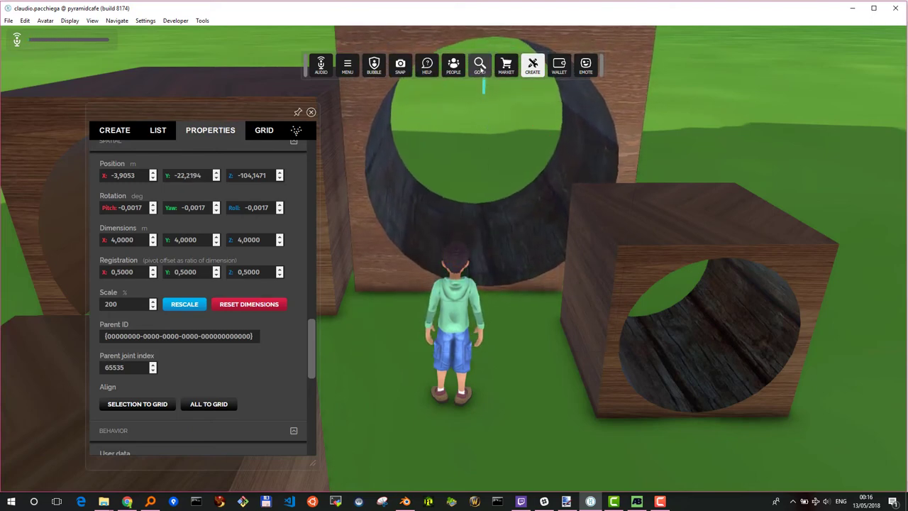
{"action": "left_click", "coordinate": [311, 112]}
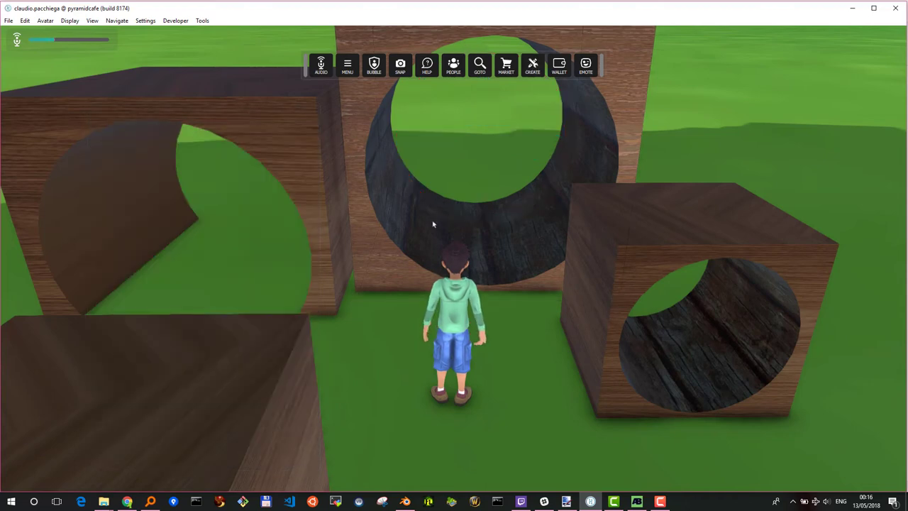
{"action": "key", "text": "w"}
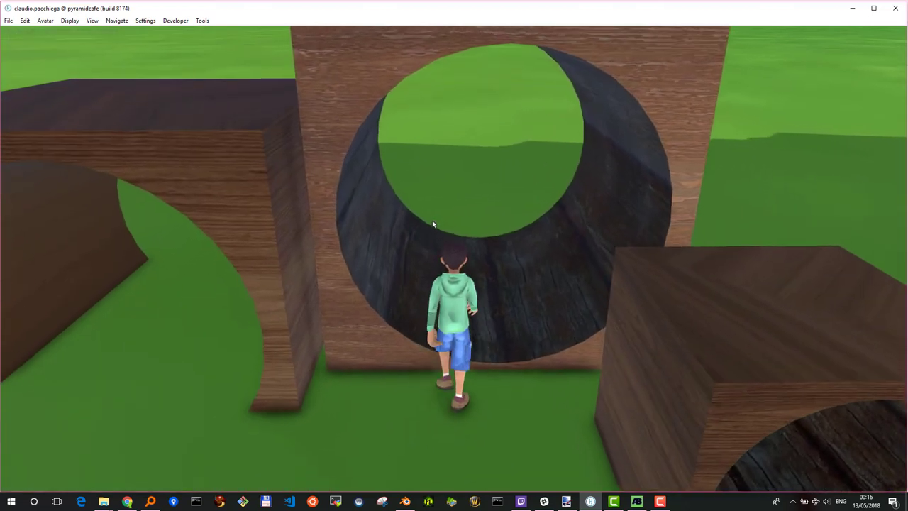
- Walk the avatar along the tunnel box's entrance and back away to see the hole
{"action": "key", "text": "d"}
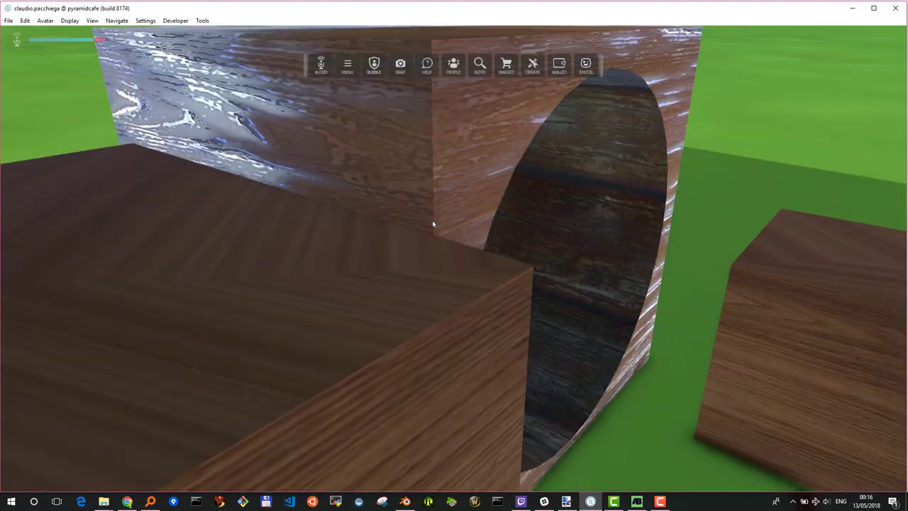
{"action": "key", "text": "w"}
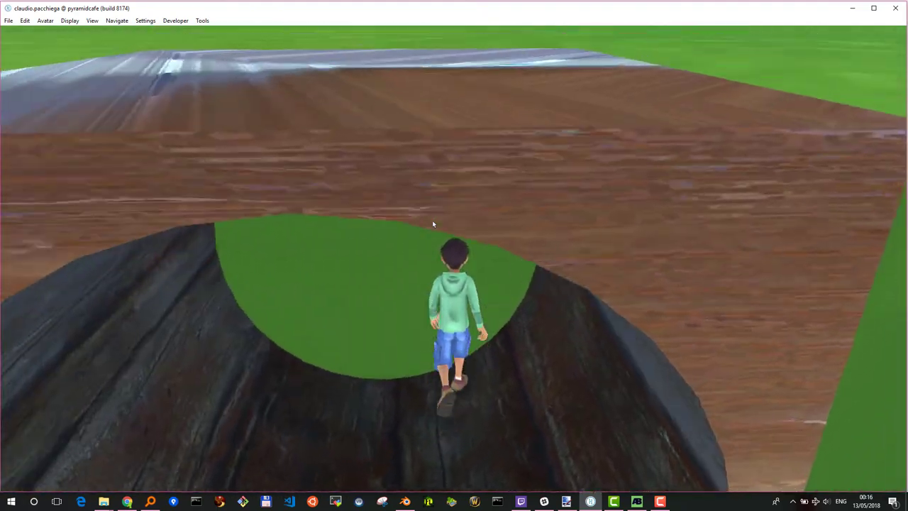
{"action": "key", "text": "a"}
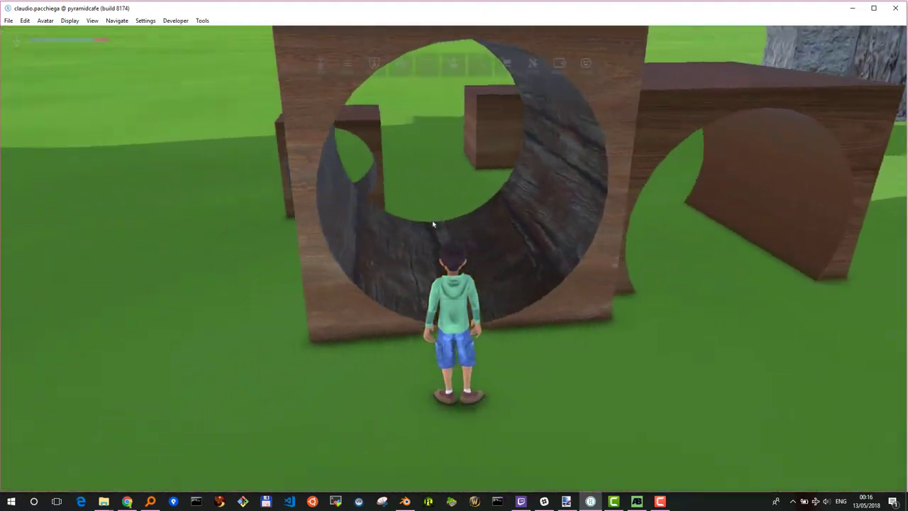
{"action": "key", "text": "a"}
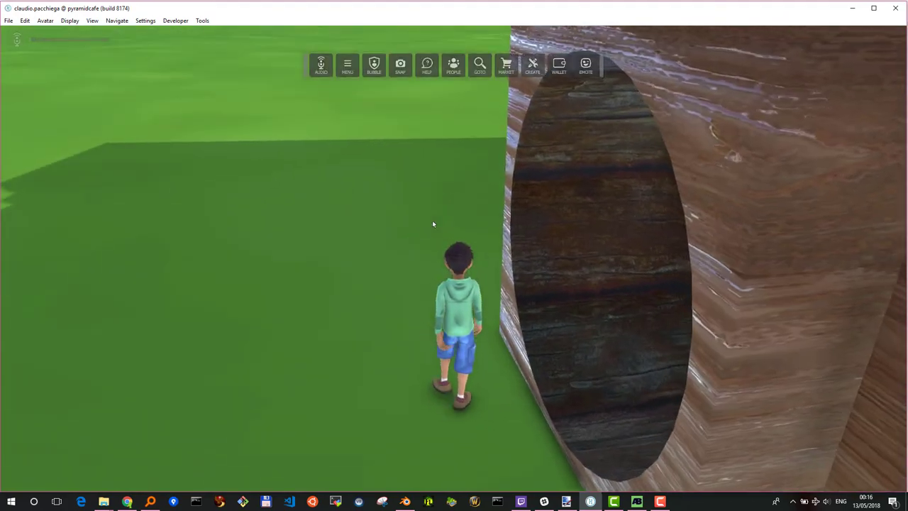
{"action": "key", "text": "d"}
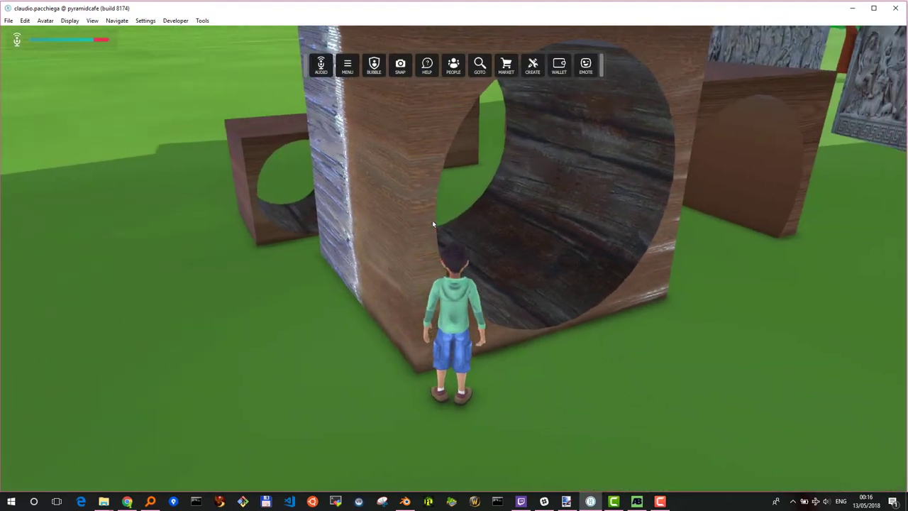
{"action": "key", "text": "a"}
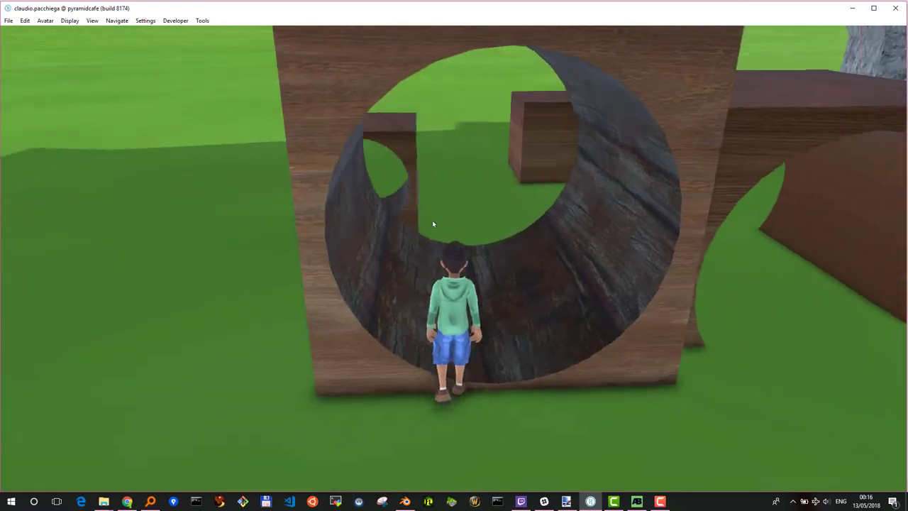
{"action": "key", "text": "d"}
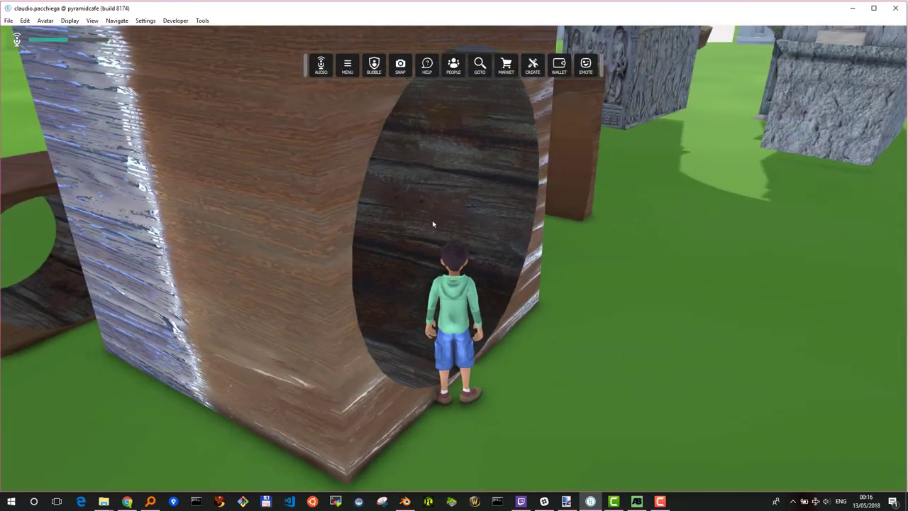
{"action": "key", "text": "w"}
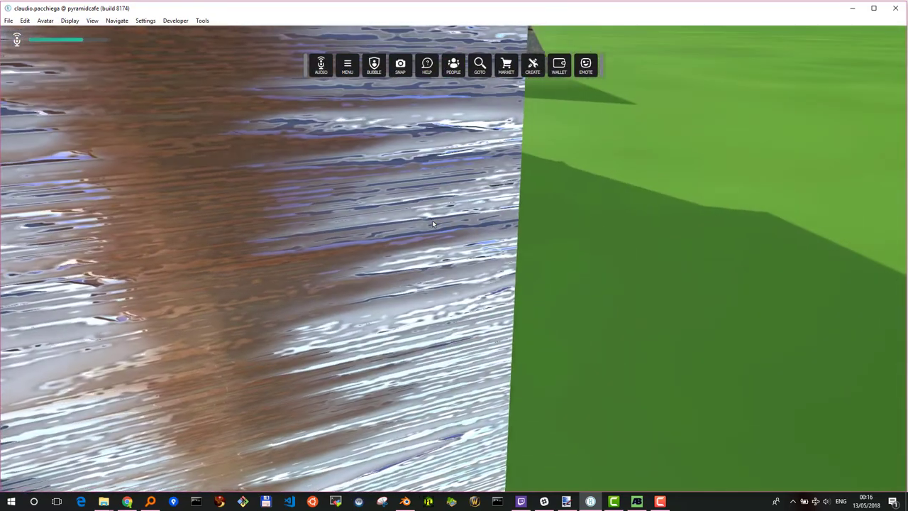
{"action": "key", "text": "a"}
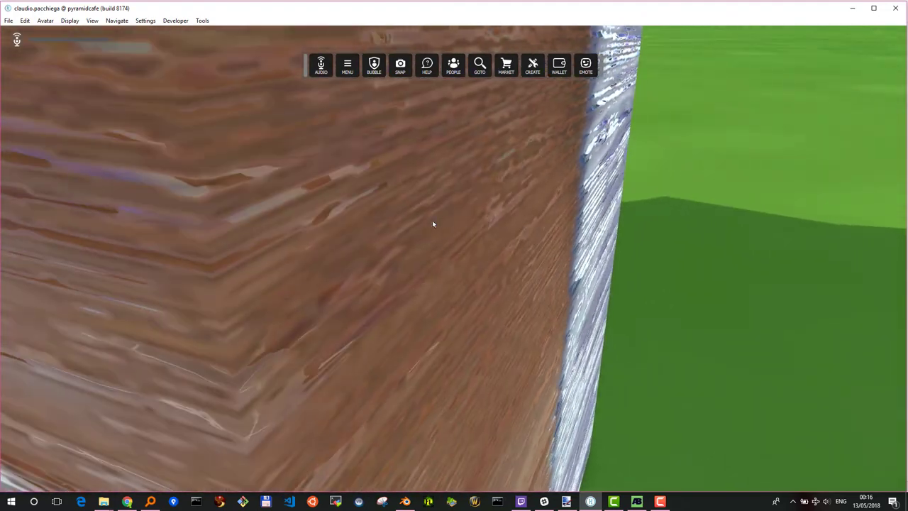
{"action": "key", "text": "s"}
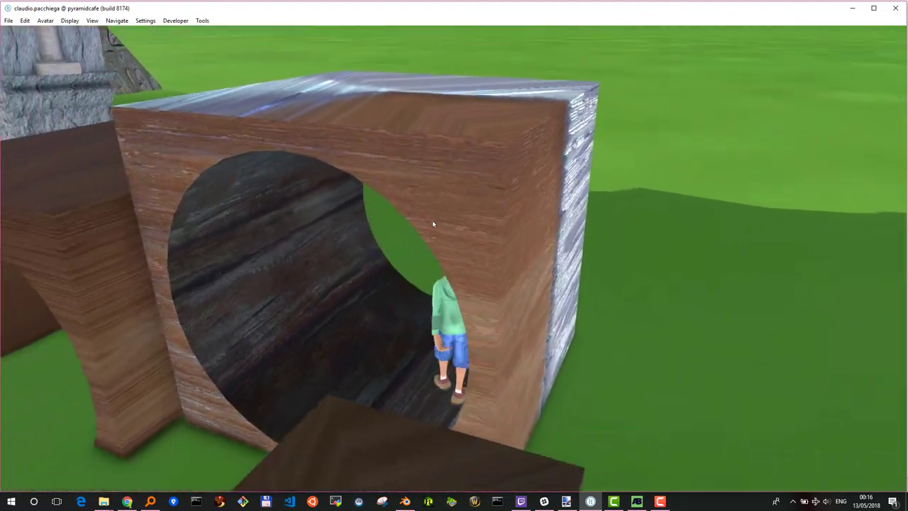
- Circle the big wooden cube and walk into its round hole
{"action": "key", "text": "d"}
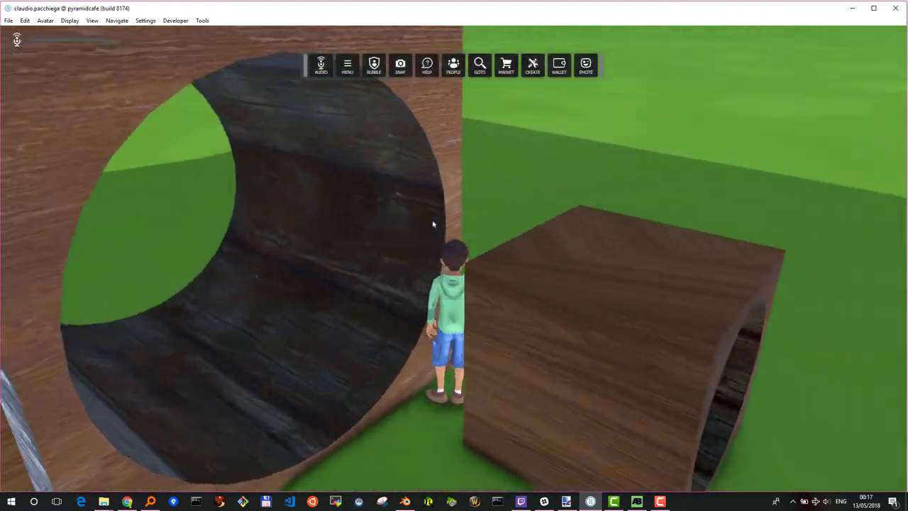
{"action": "key", "text": "d"}
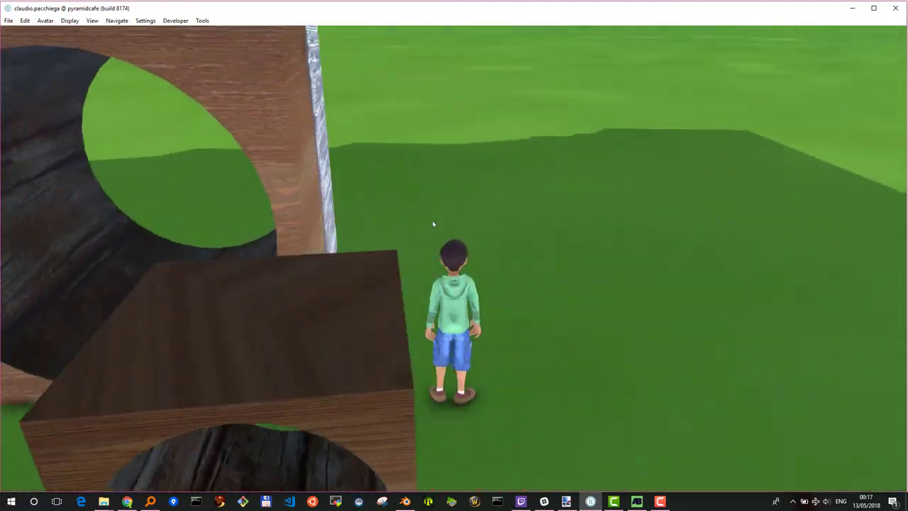
{"action": "key", "text": "w"}
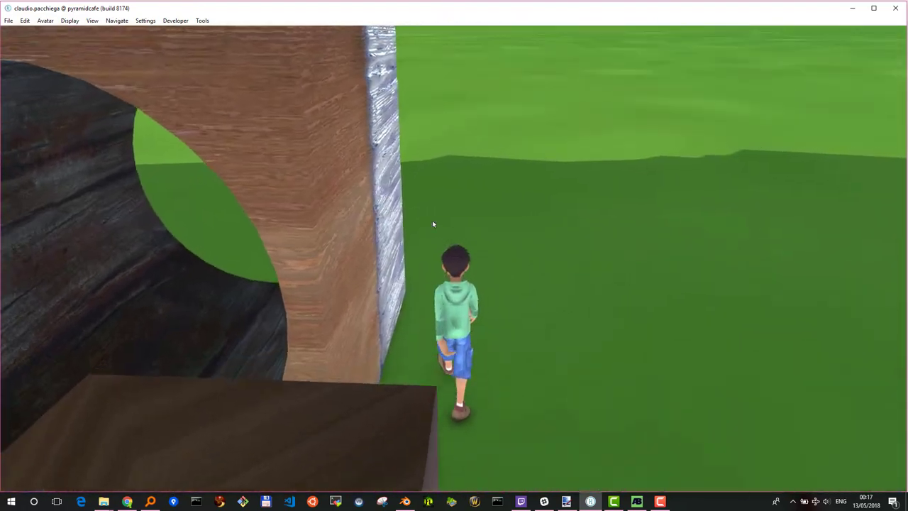
{"action": "key", "text": "a"}
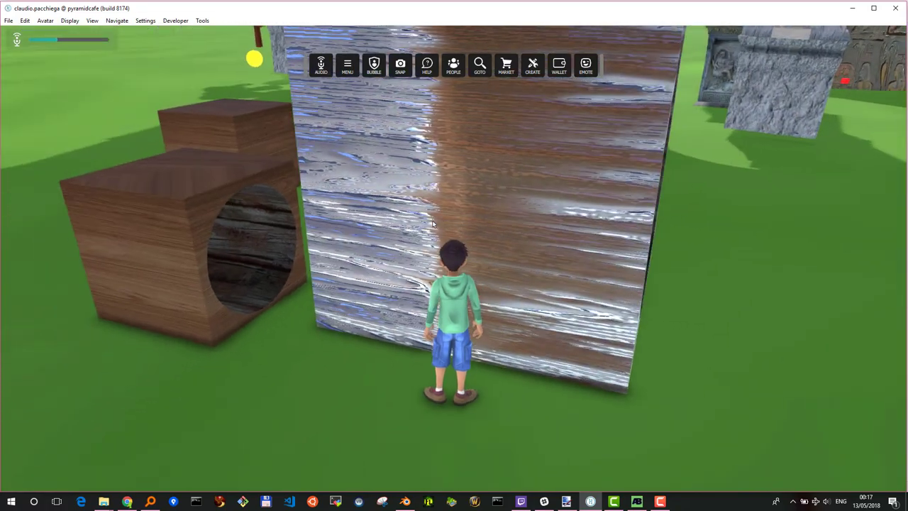
{"action": "key", "text": "d"}
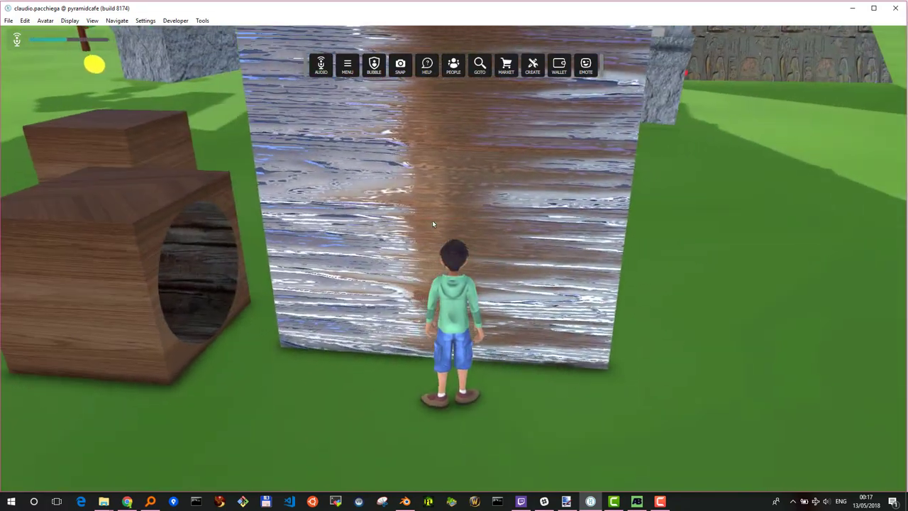
{"action": "key", "text": "d"}
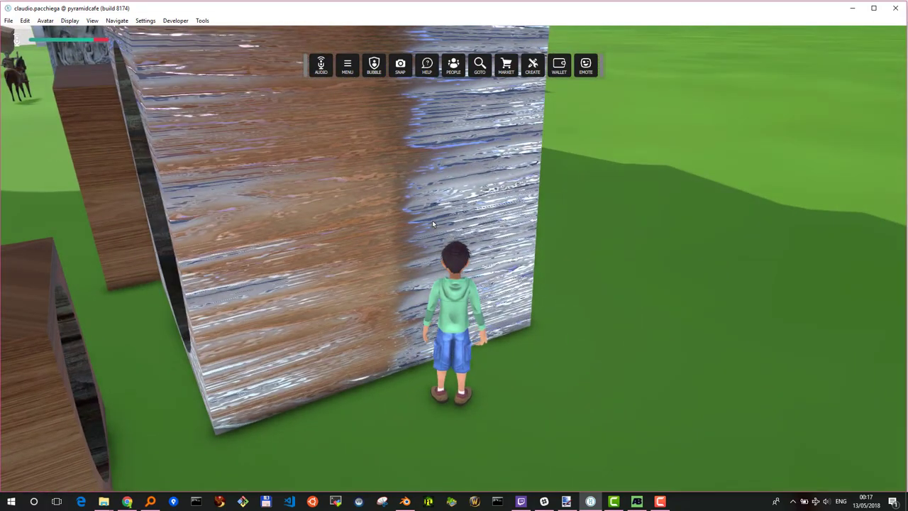
{"action": "key", "text": "d"}
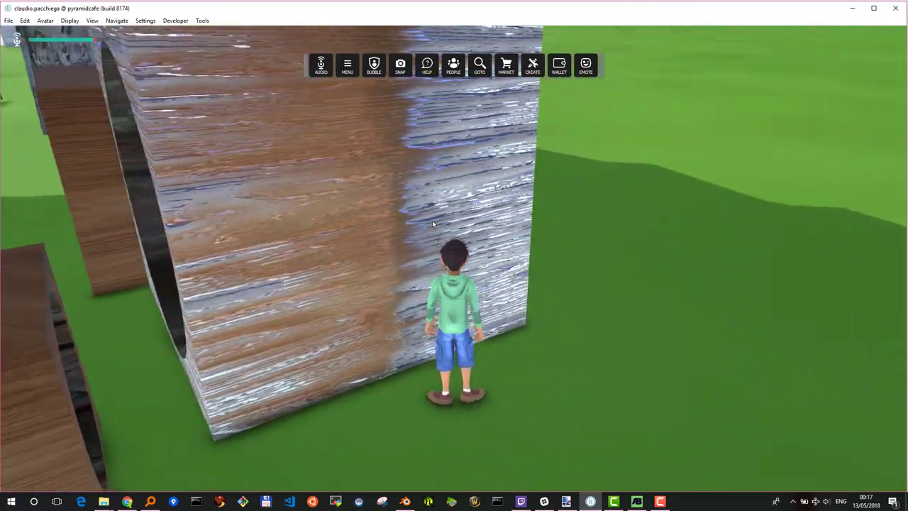
{"action": "key", "text": "d"}
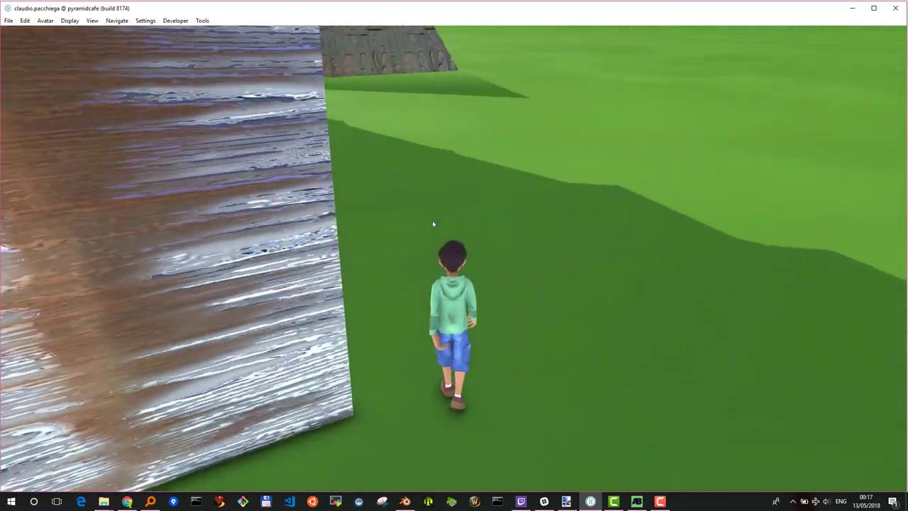
{"action": "key", "text": "d"}
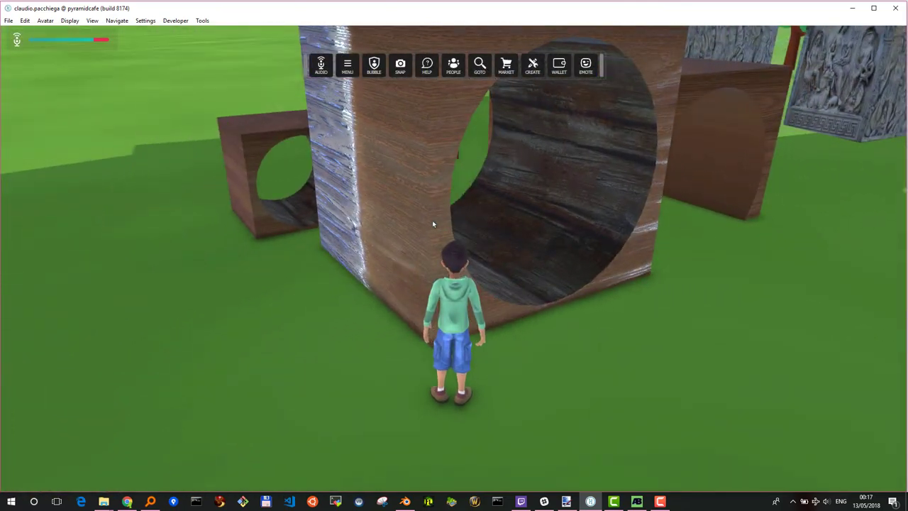
{"action": "key", "text": "a"}
{"action": "key", "text": "a"}
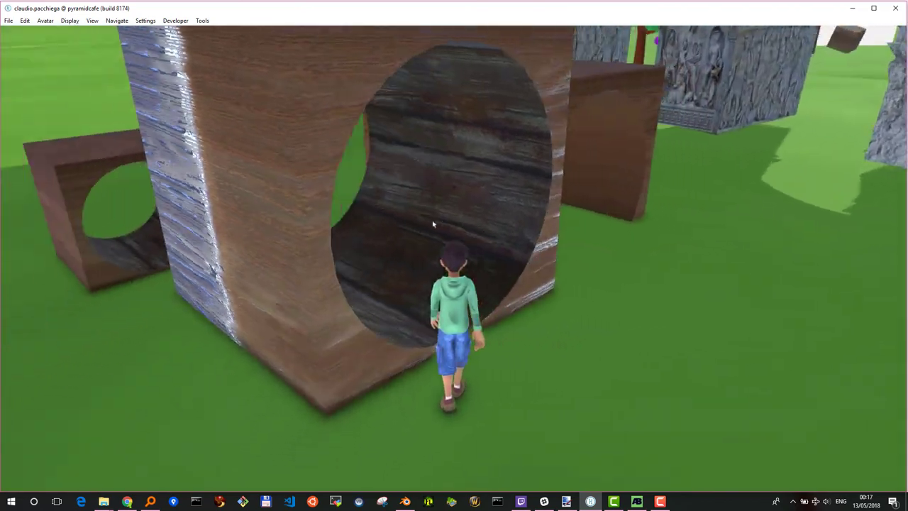
{"action": "key", "text": "w"}
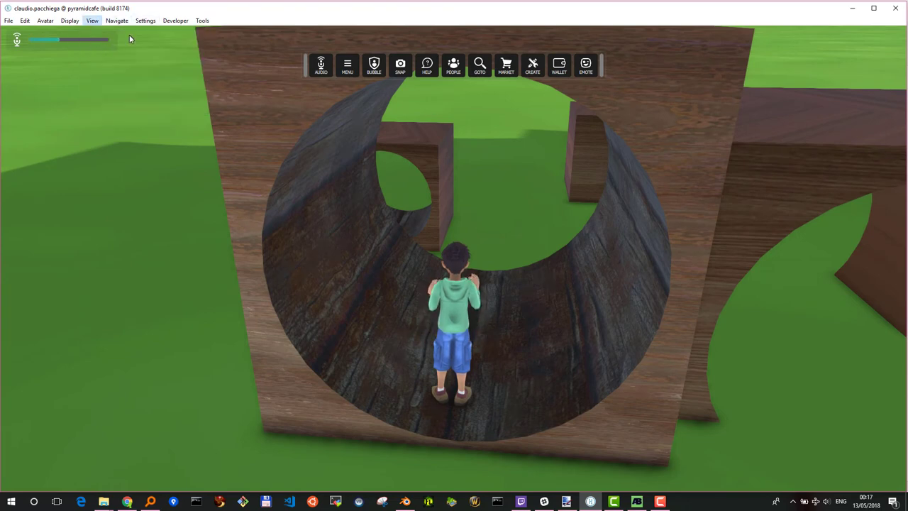
- Look down the wooden tube, walk to the carved stone blocks, and fly up past the arch
{"action": "mouse_move", "coordinate": [129, 38]}
{"action": "right_mouse_down"}
{"action": "mouse_move", "coordinate": [183, 282]}
{"action": "mouse_move", "coordinate": [188, 263]}
{"action": "mouse_move", "coordinate": [217, 253]}
{"action": "mouse_move", "coordinate": [251, 257]}
{"action": "mouse_move", "coordinate": [348, 354]}
{"action": "mouse_move", "coordinate": [395, 296]}
{"action": "mouse_move", "coordinate": [370, 307]}
{"action": "mouse_move", "coordinate": [433, 278]}
{"action": "mouse_move", "coordinate": [513, 298]}
{"action": "mouse_move", "coordinate": [521, 326]}
{"action": "mouse_move", "coordinate": [441, 387]}
{"action": "mouse_move", "coordinate": [488, 361]}
{"action": "mouse_move", "coordinate": [461, 362]}
{"action": "mouse_move", "coordinate": [522, 370]}
{"action": "mouse_move", "coordinate": [574, 344]}
{"action": "mouse_move", "coordinate": [595, 345]}
{"action": "mouse_move", "coordinate": [547, 350]}
{"action": "right_mouse_up"}
{"action": "key", "text": "w"}
{"action": "key", "text": "a"}
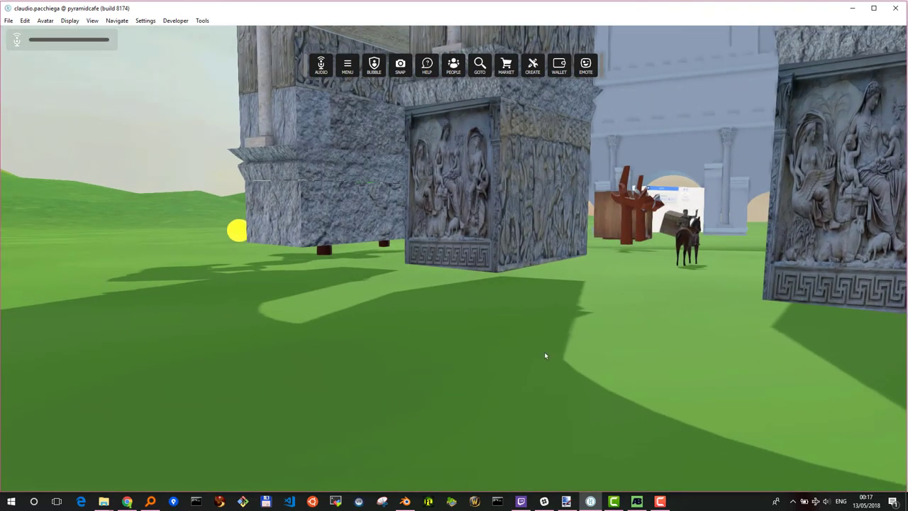
{"action": "key", "text": "w"}
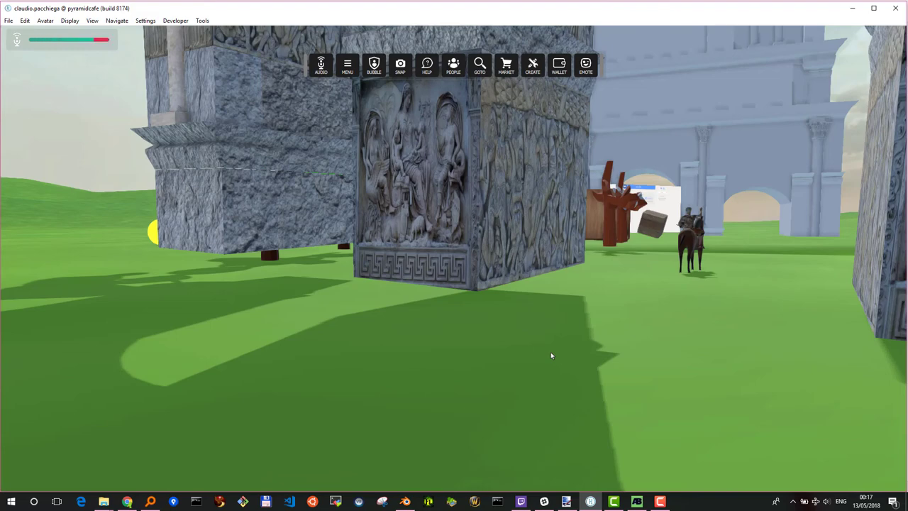
{"action": "key", "text": "w"}
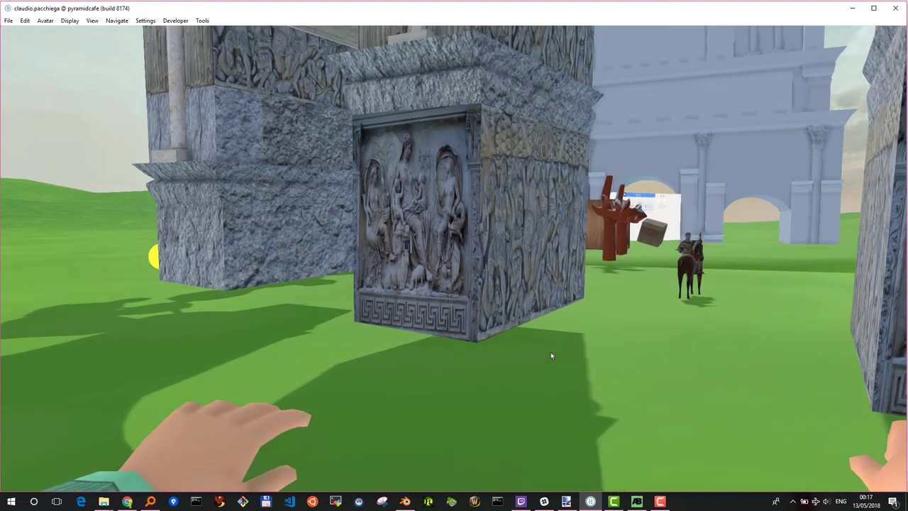
{"action": "key", "text": "e"}
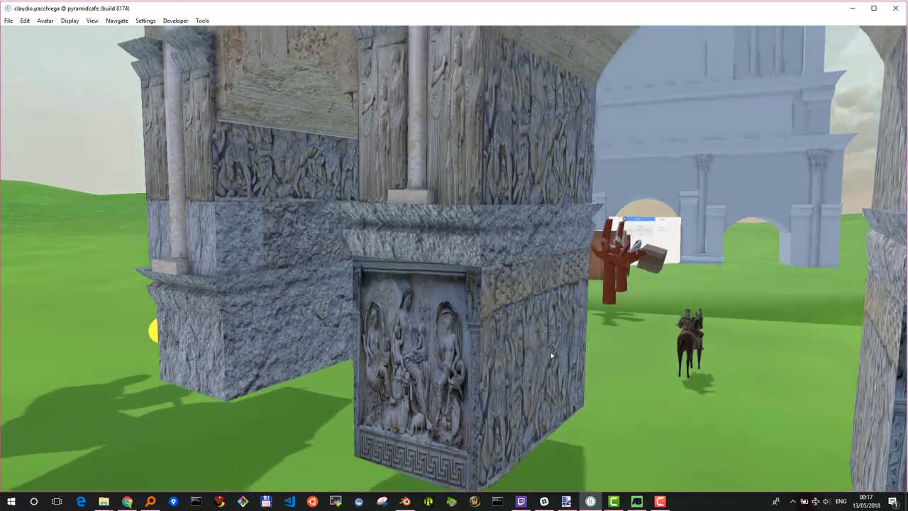
{"action": "key", "text": "e"}
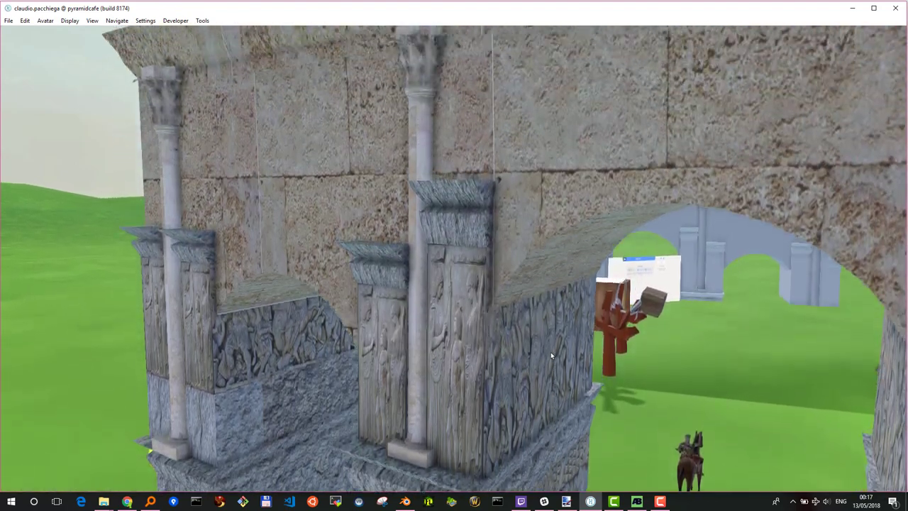
{"action": "key", "text": "e"}
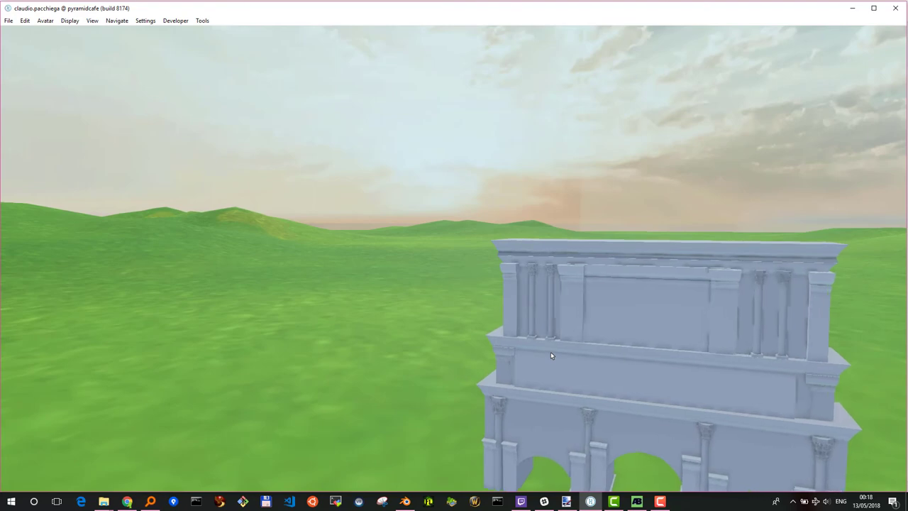
- Fly down to the wooden boxes, look up through the tube, then turn toward the pyramid
{"action": "right_click_drag", "start_coordinate": [328, 488], "coordinate": [399, 477]}
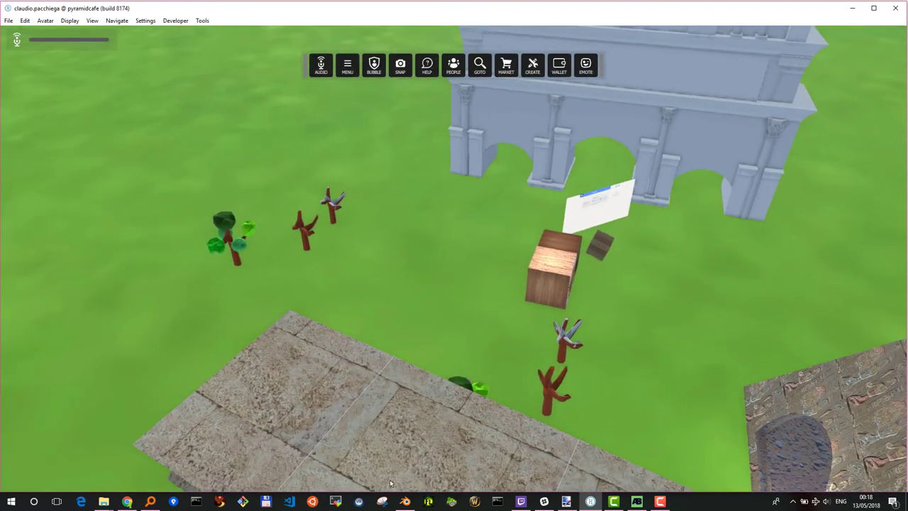
{"action": "key", "text": "w"}
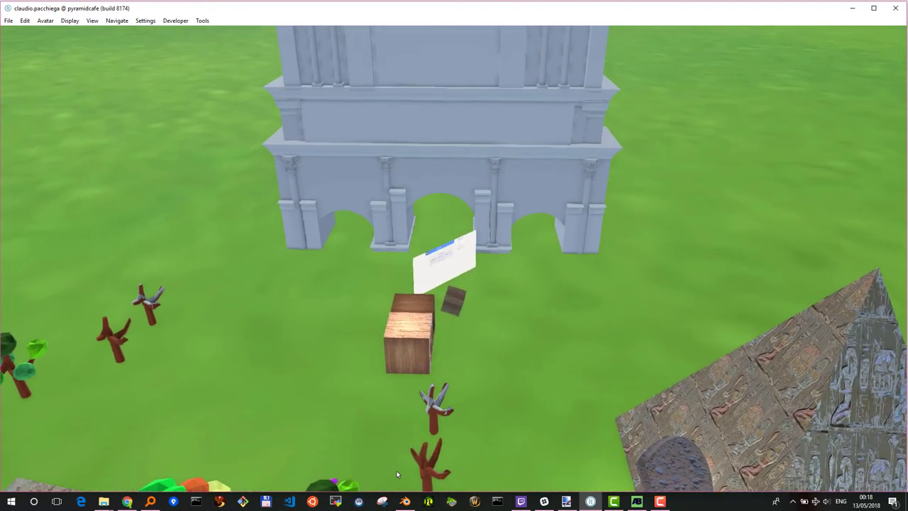
{"action": "key", "text": "w"}
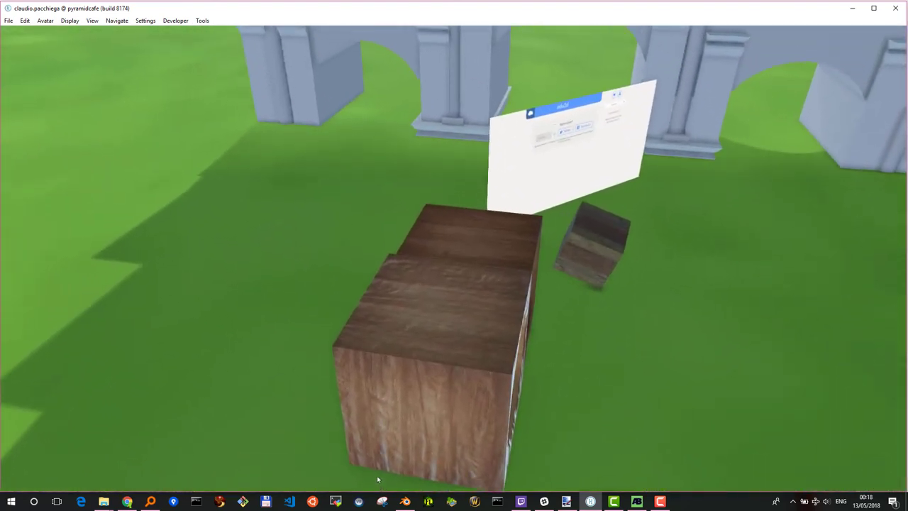
{"action": "right_click_drag", "start_coordinate": [376, 475], "coordinate": [417, 490]}
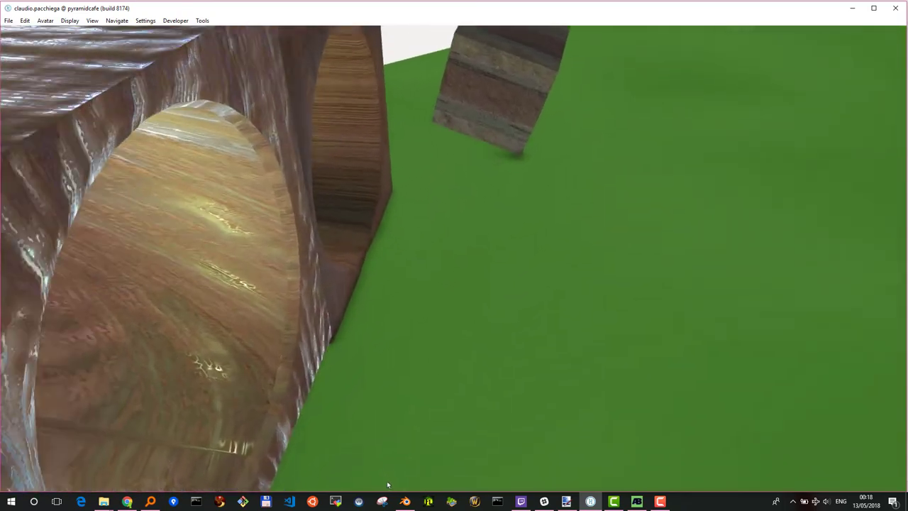
{"action": "mouse_move", "coordinate": [387, 485]}
{"action": "right_mouse_down"}
{"action": "mouse_move", "coordinate": [302, 408]}
{"action": "mouse_move", "coordinate": [327, 404]}
{"action": "right_mouse_up"}
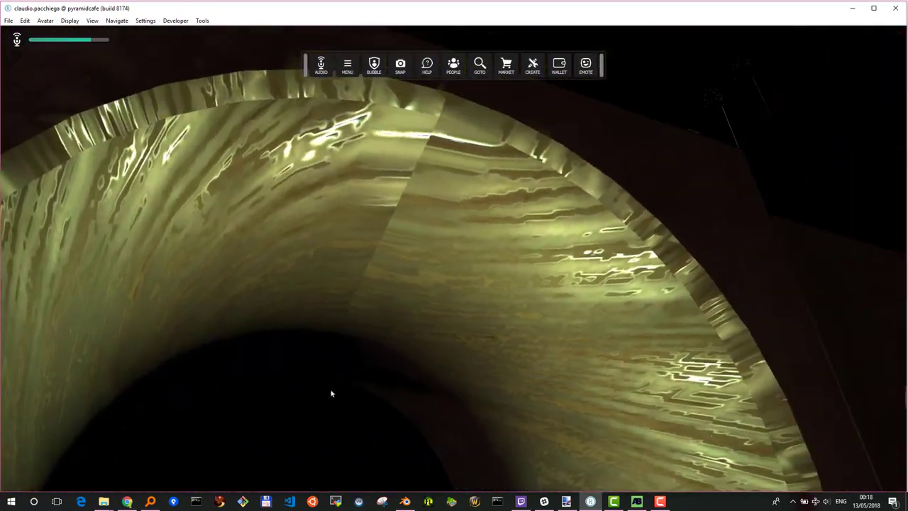
{"action": "key", "text": "s"}
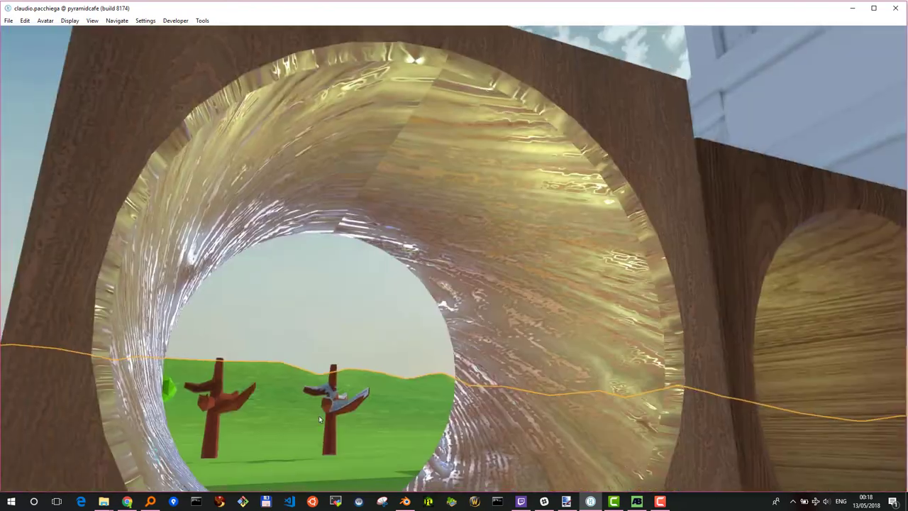
{"action": "key", "text": "d"}
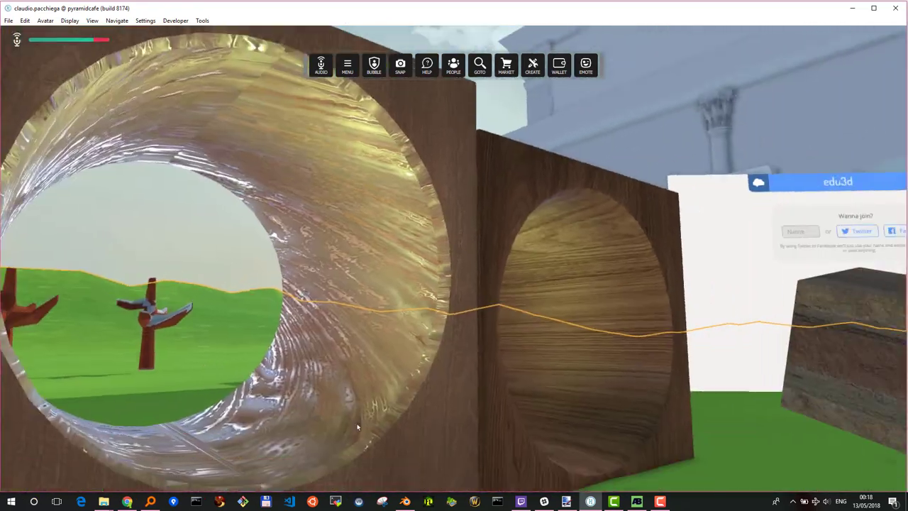
{"action": "right_click_drag", "start_coordinate": [343, 431], "coordinate": [460, 449]}
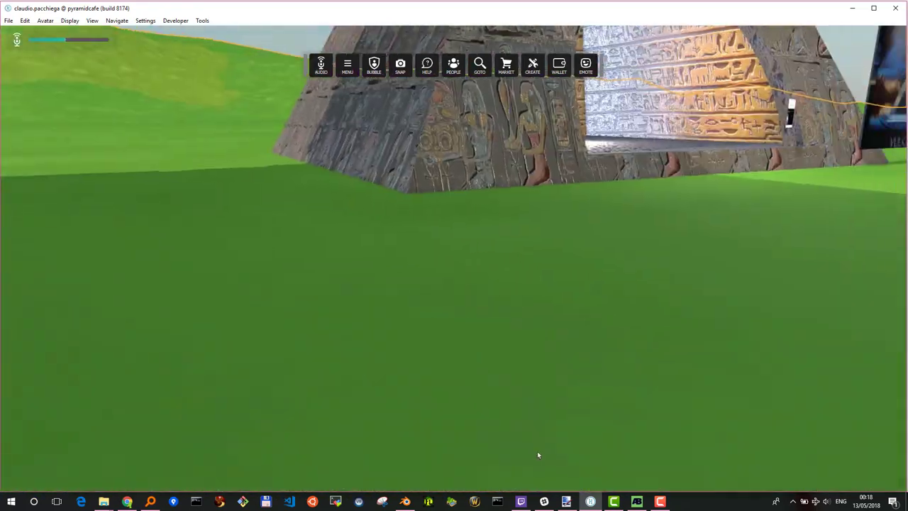
- Fly up to the pyramid, move along its carved wall, and pass through into the chamber
{"action": "key", "text": "w"}
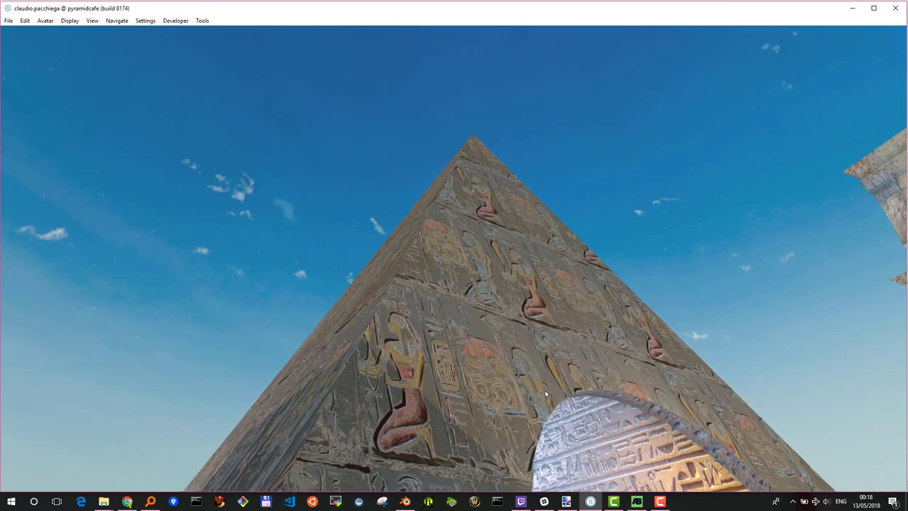
{"action": "key", "text": "a"}
{"action": "key", "text": "w"}
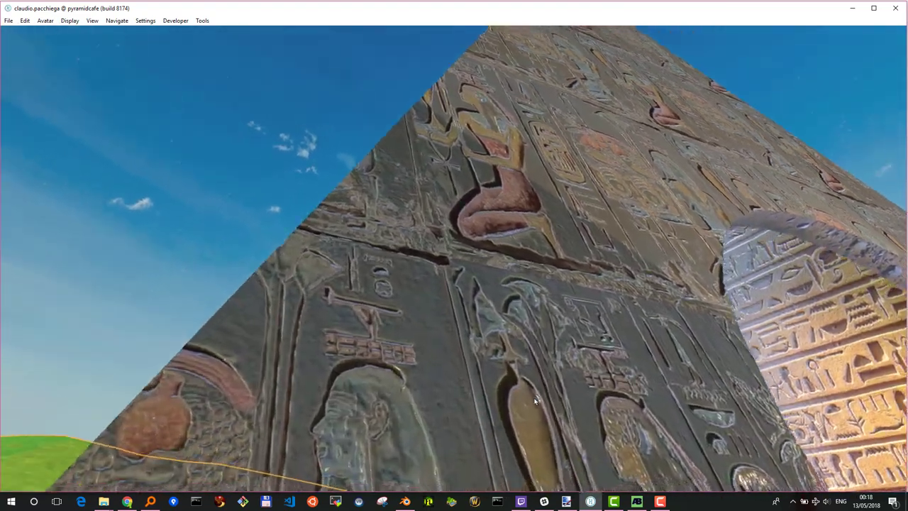
{"action": "key", "text": "d"}
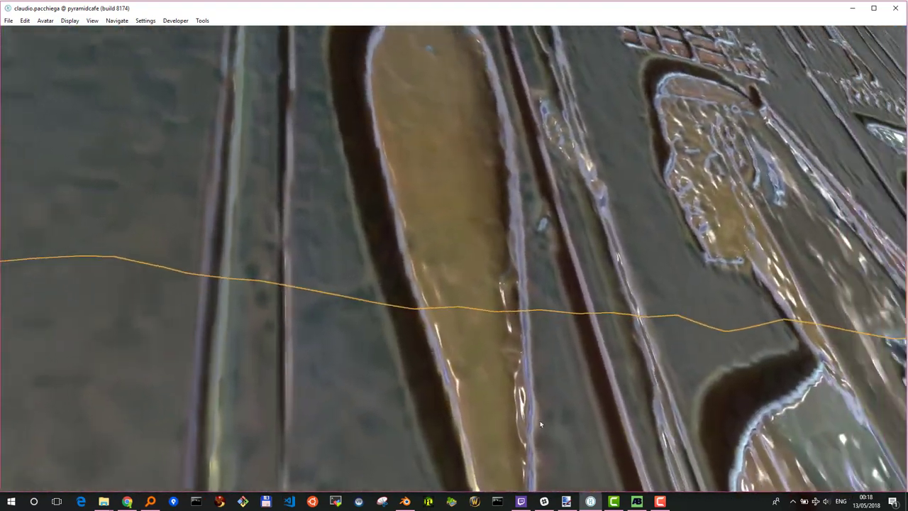
{"action": "key", "text": "d"}
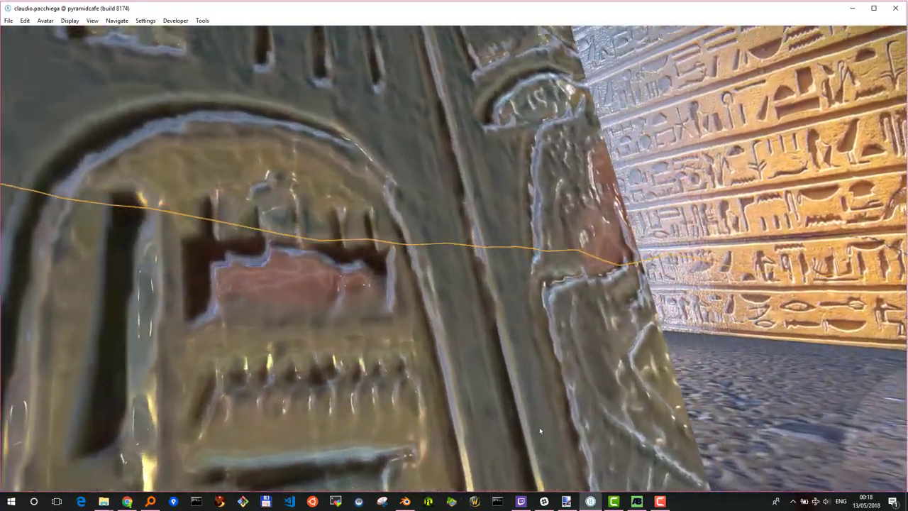
{"action": "key", "text": "w"}
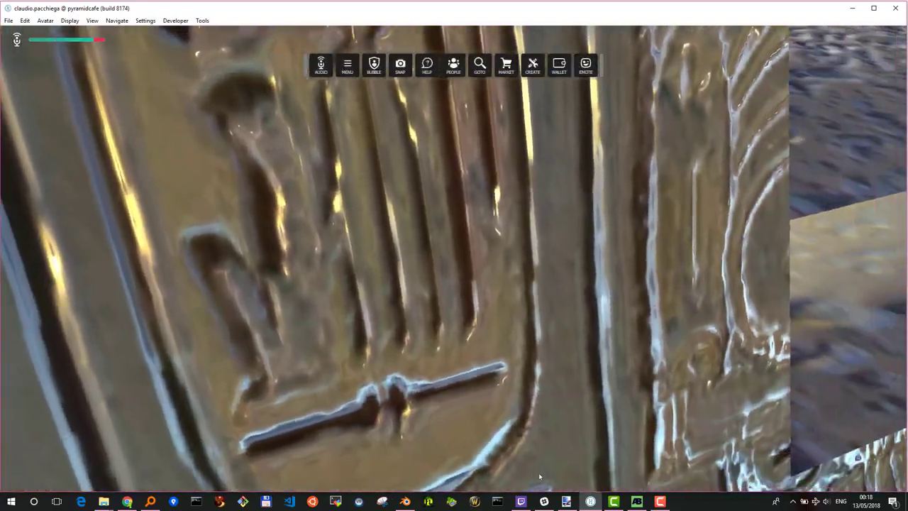
- Face the chamber's hieroglyph wall, then turn right to look out over the trees
{"action": "key", "text": "a"}
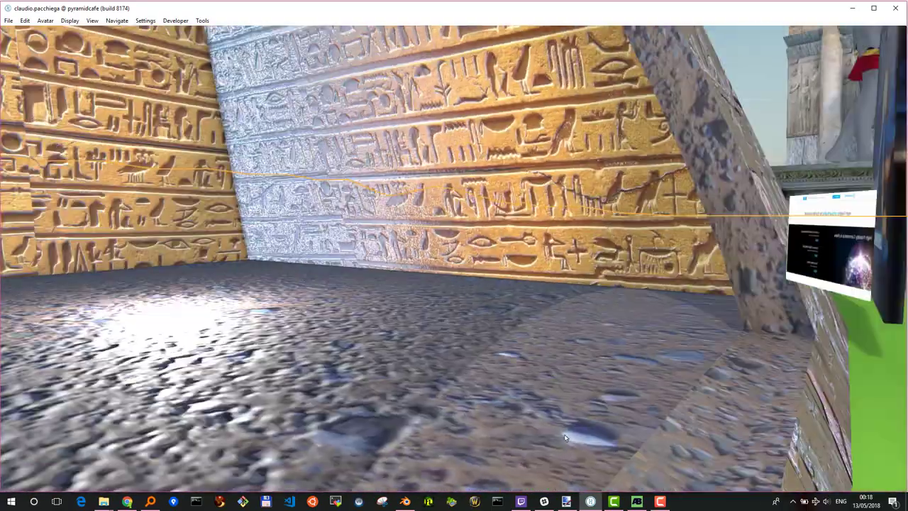
{"action": "key", "text": "a"}
{"action": "key", "text": "w"}
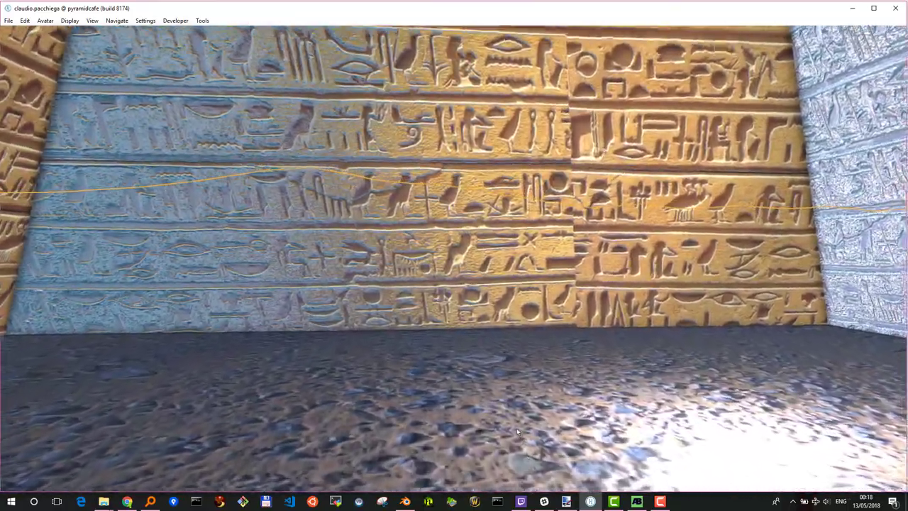
{"action": "key", "text": "d"}
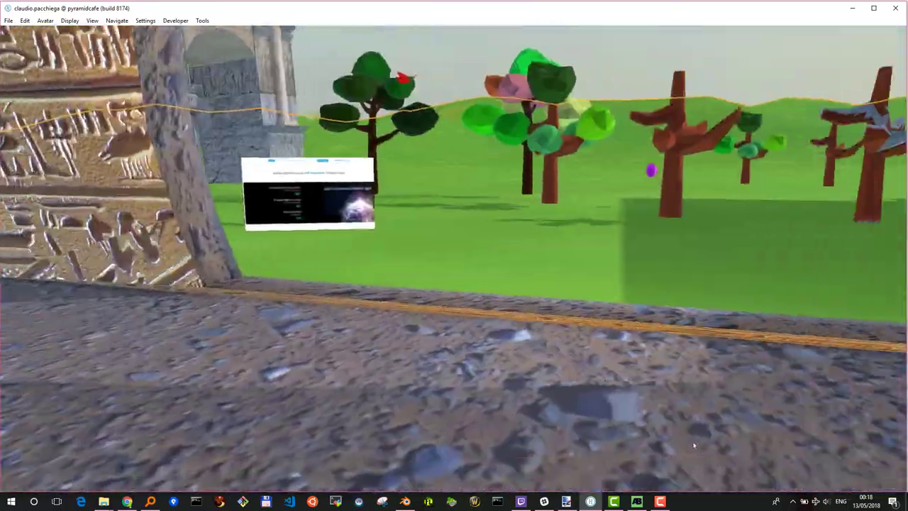
{"action": "key", "text": "d"}
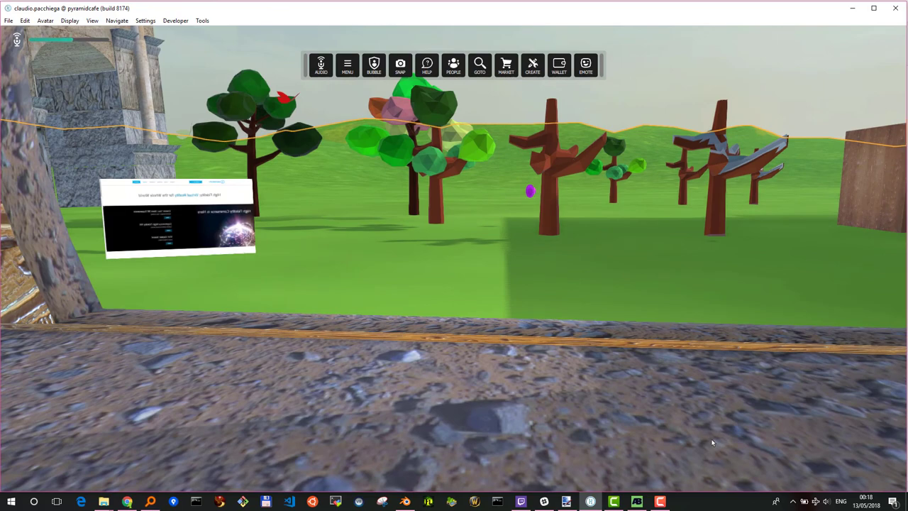